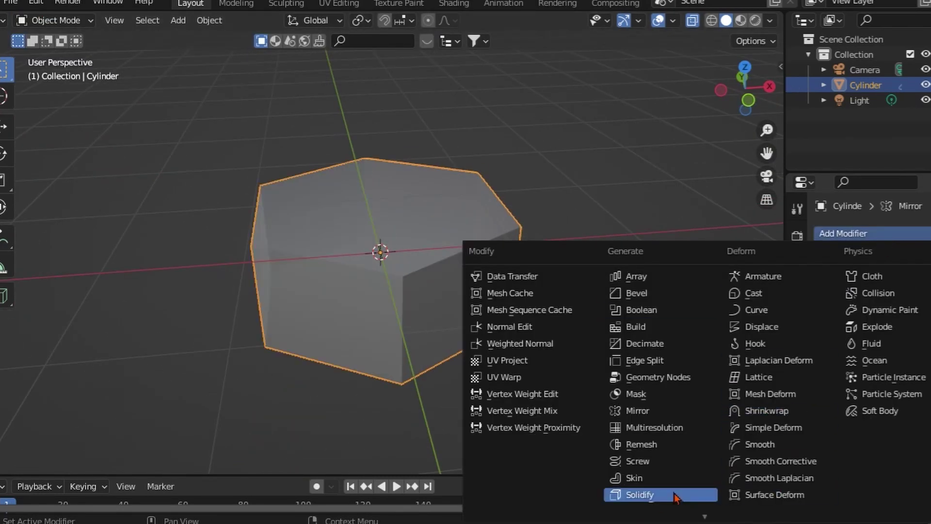
# Add a Subdivision Surface modifier below the Mirror modifier to smooth the cylinder.
pyautogui.scroll(-1, 674, 493)
pyautogui.click(674, 493)
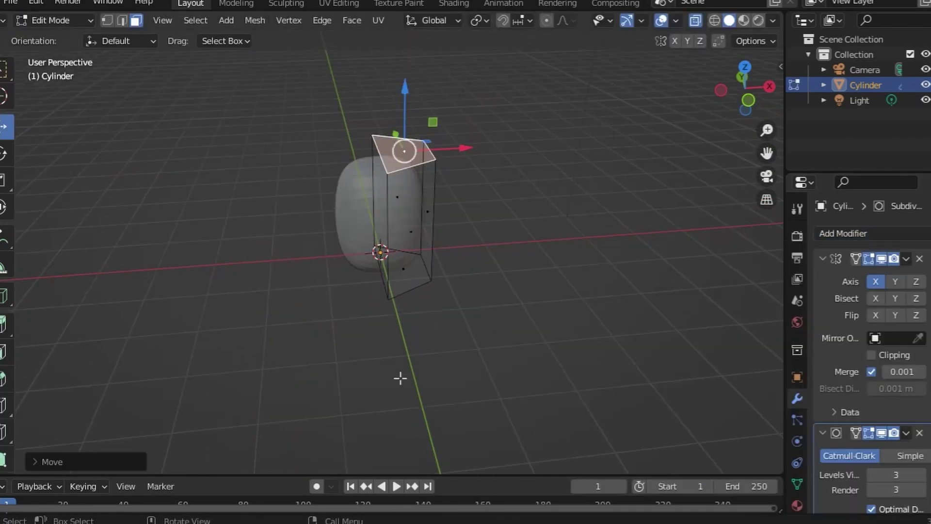
# Extrude the selected face to lengthen the body and scale the new face.
pyautogui.press('e')
pyautogui.click(532, 165)
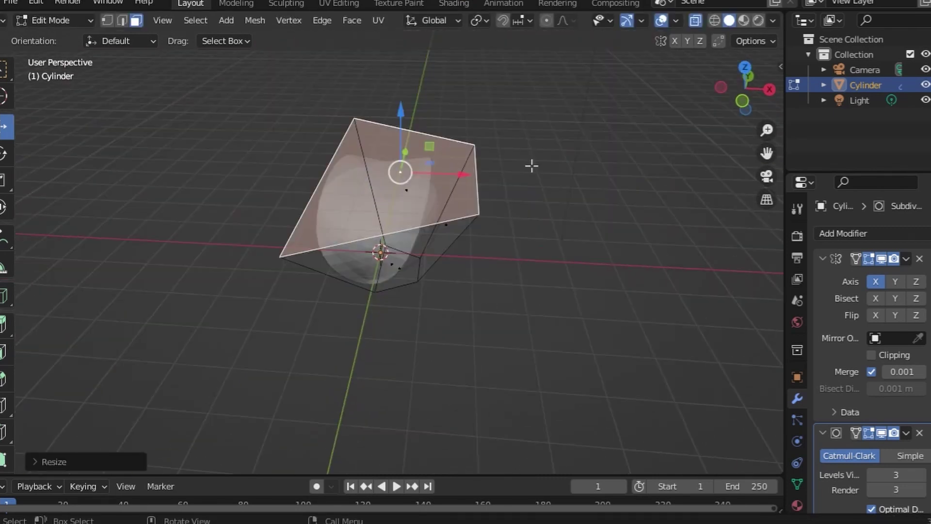
pyautogui.moveTo(563, 330); pyautogui.dragTo(520, 149, button='middle')
pyautogui.scroll(2, 520, 149)
pyautogui.moveTo(528, 216); pyautogui.dragTo(461, 213, button='middle')
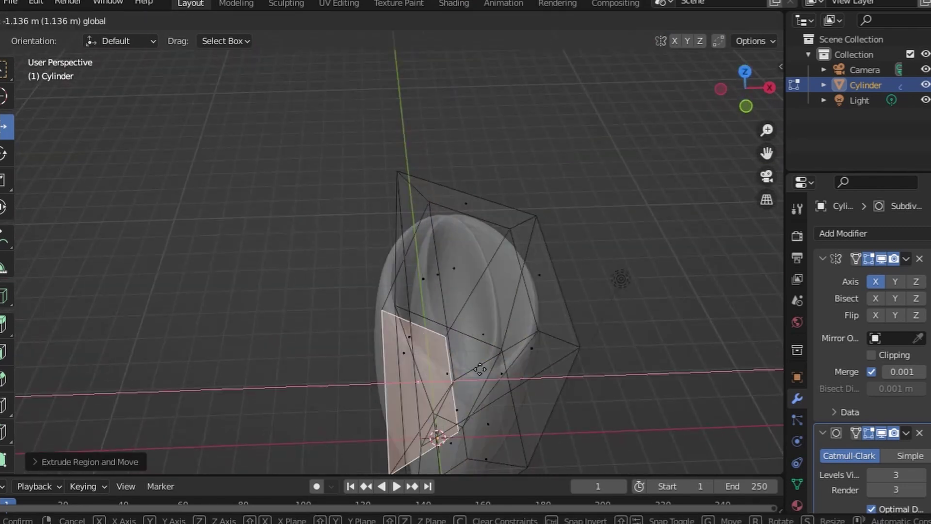
pyautogui.click(431, 210)
pyautogui.moveTo(545, 290); pyautogui.dragTo(480, 403, button='middle')
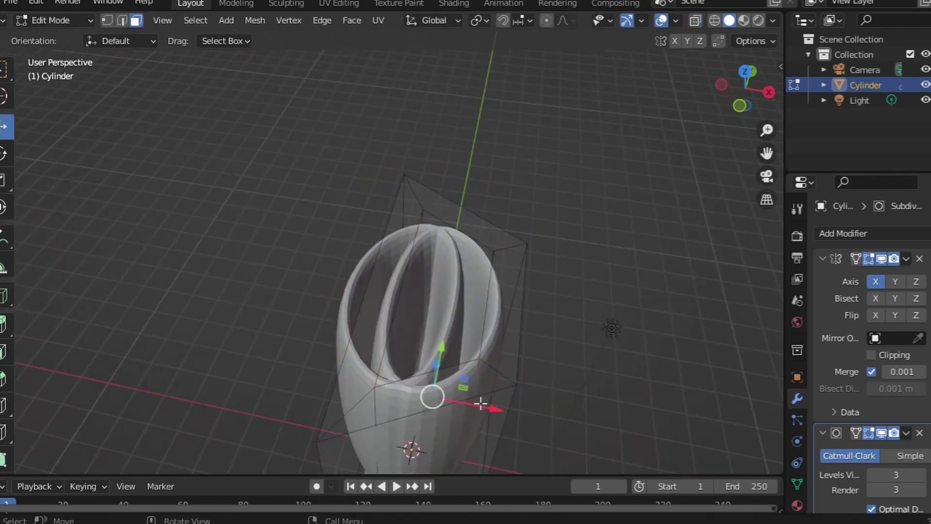
pyautogui.click(533, 369)
pyautogui.moveTo(533, 369)
pyautogui.mouseDown(button='middle')
pyautogui.moveTo(551, 272)
pyautogui.moveTo(454, 346)
pyautogui.mouseUp(button='middle')
# Extrude the face repeatedly to grow an arm and scale its end face.
pyautogui.press('e')
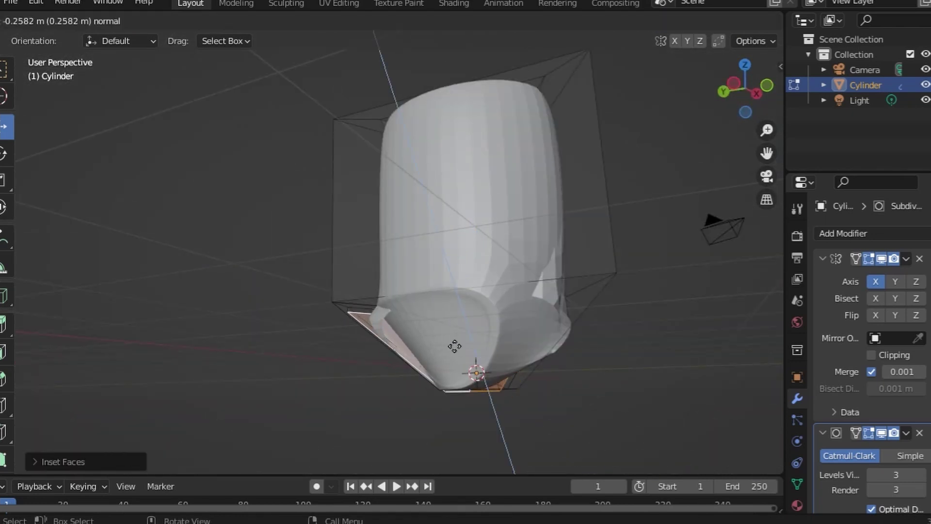
pyautogui.click(454, 345)
pyautogui.press('e')
pyautogui.click(387, 349)
pyautogui.moveTo(386, 349); pyautogui.dragTo(411, 350, button='middle')
pyautogui.press('e')
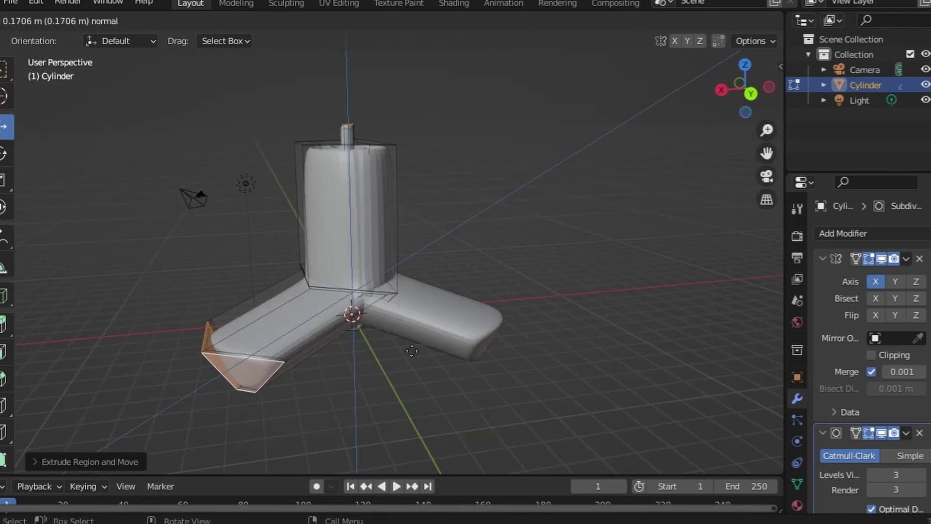
pyautogui.click(260, 237)
pyautogui.press('s')
pyautogui.moveTo(261, 237); pyautogui.dragTo(339, 338, button='middle')
pyautogui.click(300, 291)
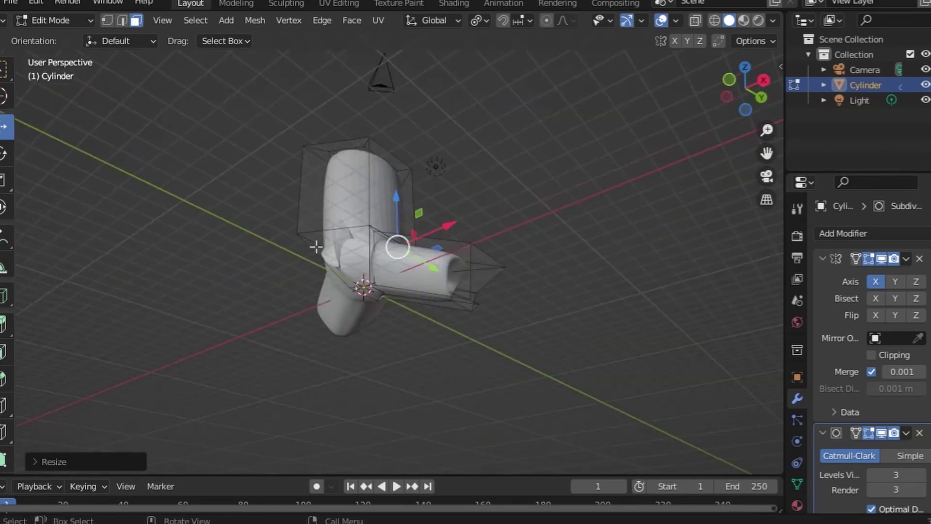
# Select the mesh's bottom face and move it to a new position.
pyautogui.click(344, 360)
pyautogui.moveTo(315, 247)
pyautogui.mouseDown(button='middle')
pyautogui.moveTo(345, 359)
pyautogui.moveTo(359, 301)
pyautogui.moveTo(413, 347)
pyautogui.mouseUp(button='middle')
pyautogui.press('g')
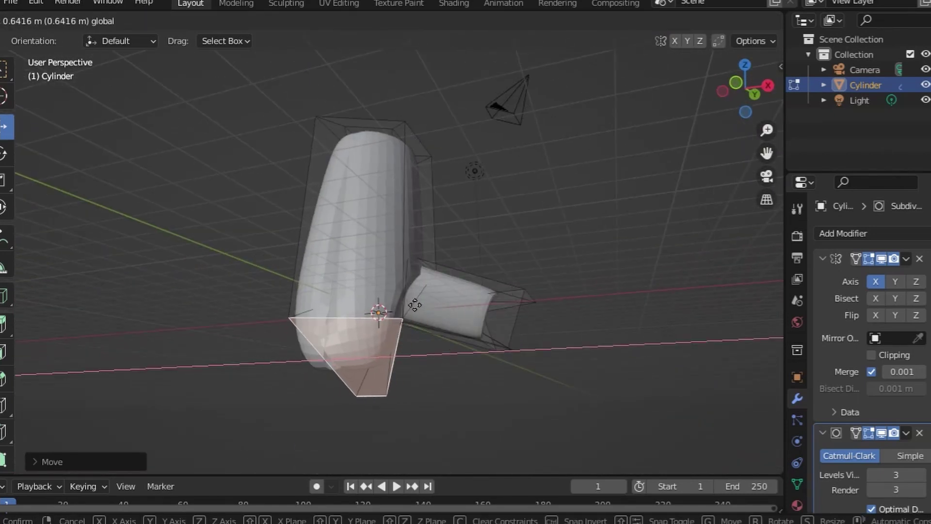
pyautogui.click(415, 305)
pyautogui.scroll(-2, 886, 323)
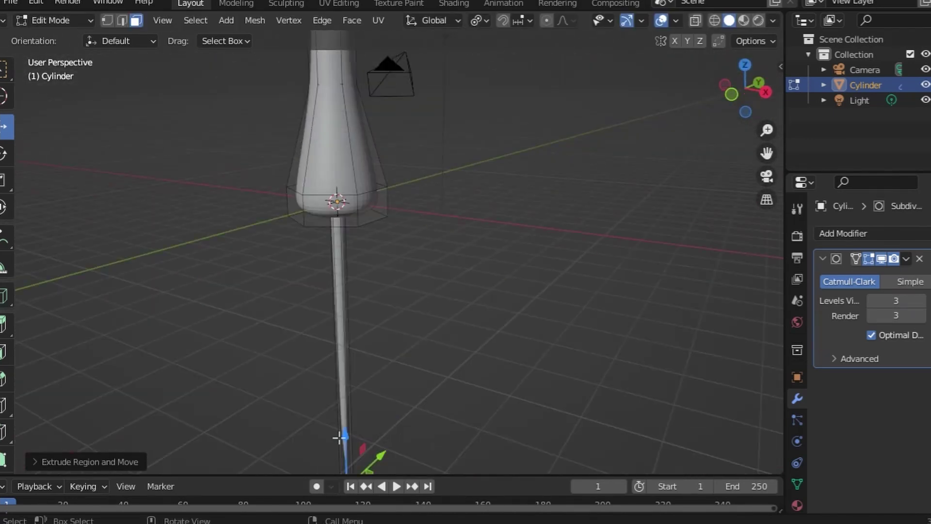
# In solid shading with edge select, pick a vertical edge and scale the top rim.
pyautogui.click(744, 22)
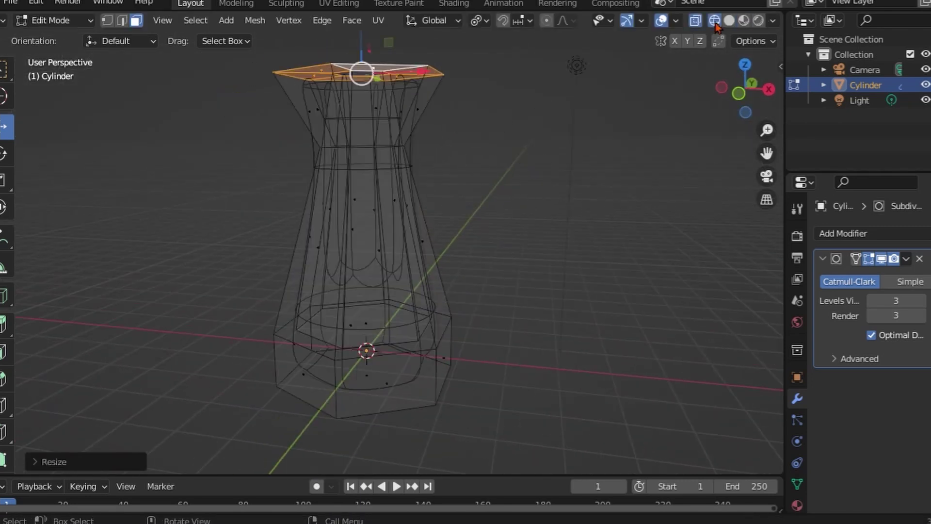
pyautogui.click(121, 20)
pyautogui.click(286, 335)
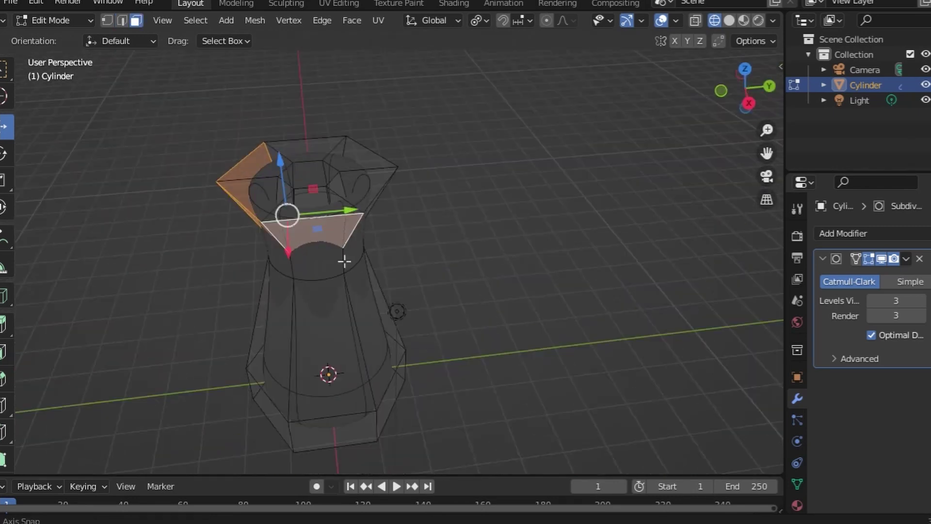
pyautogui.press('s')
pyautogui.click(565, 170)
# Scale the rim faces outward into a wide rounded bowl above the stem.
pyautogui.click(729, 20)
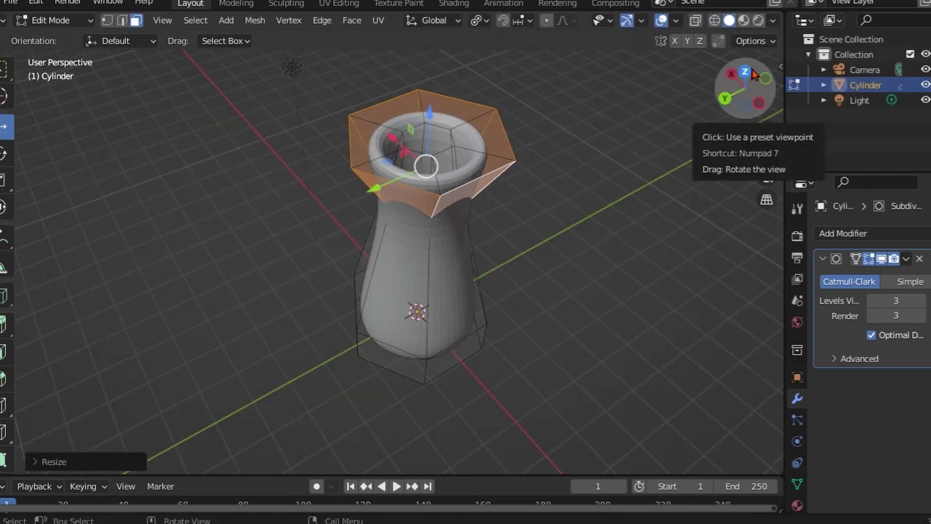
pyautogui.moveTo(745, 87); pyautogui.dragTo(545, 62)
pyautogui.press('s')
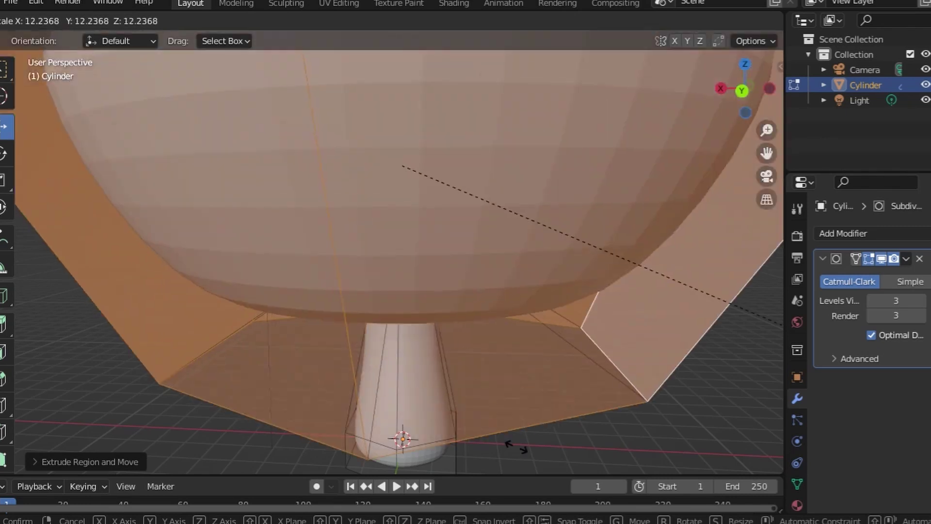
pyautogui.click(738, 107)
pyautogui.click(51, 20)
# Return to Object Mode and add a Transparent BSDF node to the glass material.
pyautogui.click(75, 38)
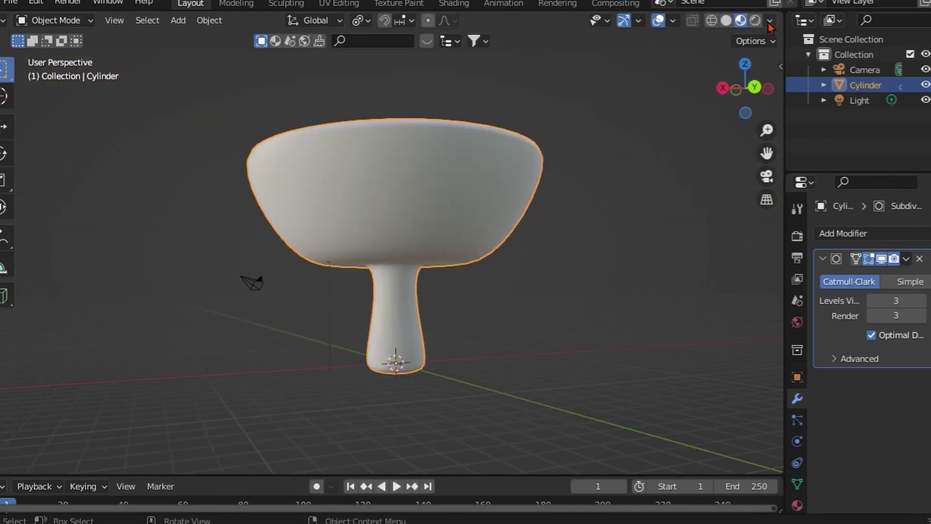
pyautogui.click(843, 233)
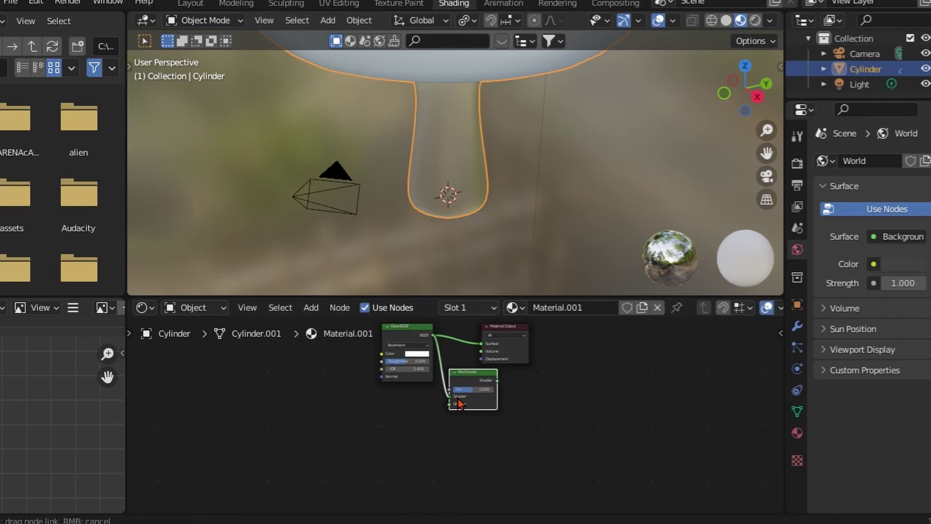
pyautogui.click(310, 307)
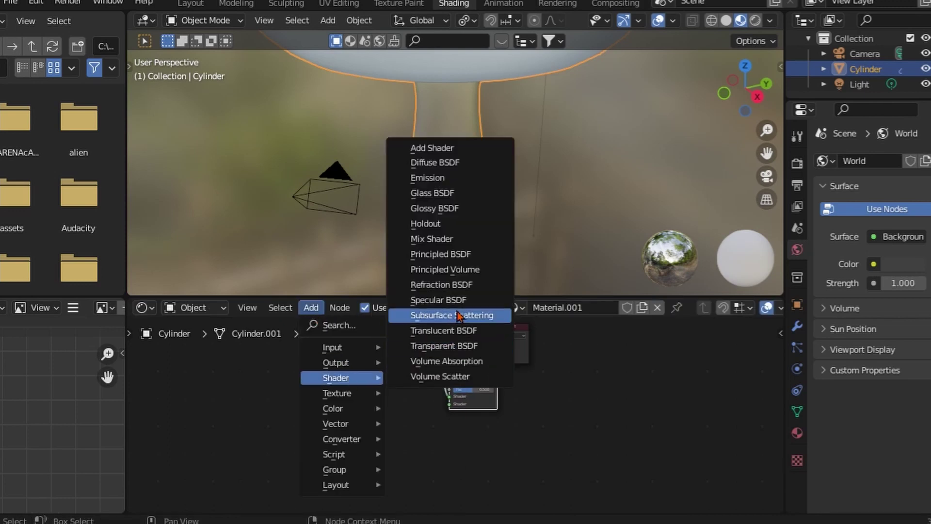
pyautogui.click(446, 349)
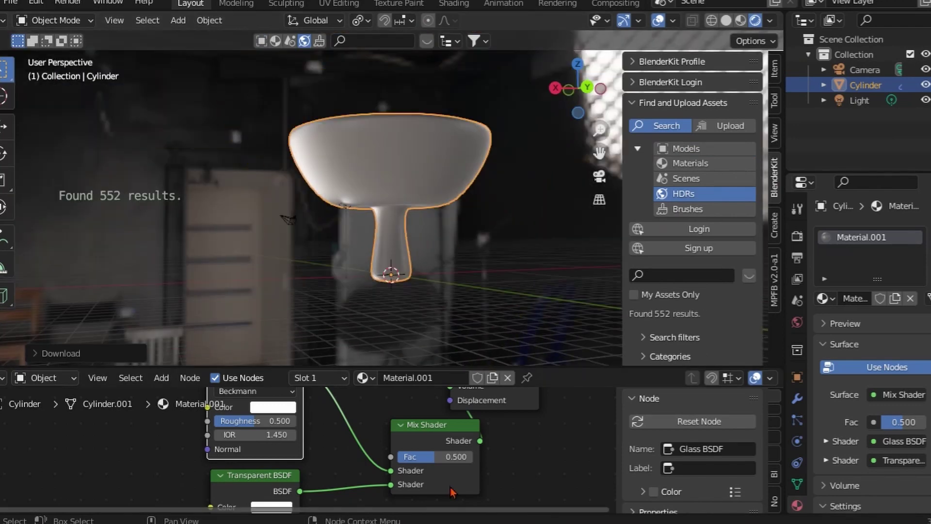
# Set the Mix Shader factor to 0.825 and the blend mode to Alpha Hashed.
pyautogui.moveTo(436, 456); pyautogui.dragTo(458, 456)
pyautogui.scroll(-5, 873, 339)
pyautogui.click(902, 395)
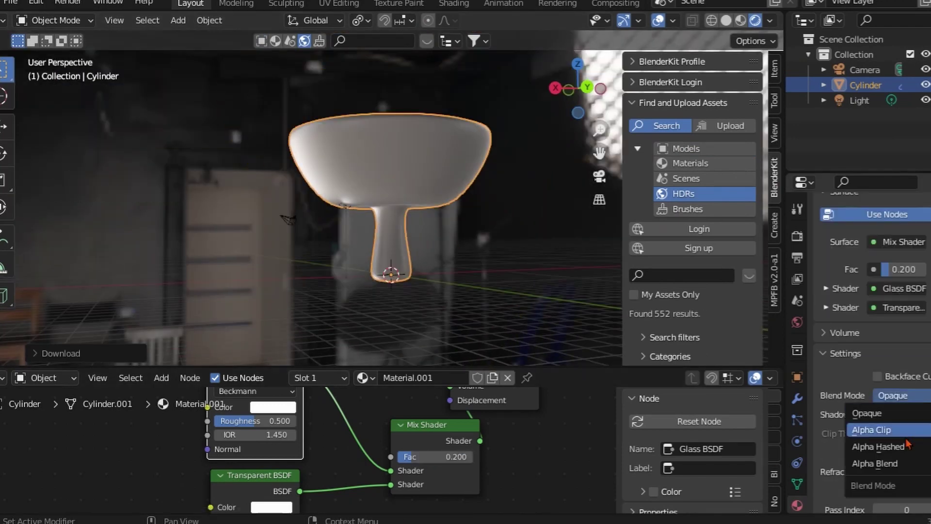
pyautogui.click(880, 443)
pyautogui.scroll(3, 388, 194)
pyautogui.click(55, 20)
pyautogui.click(54, 54)
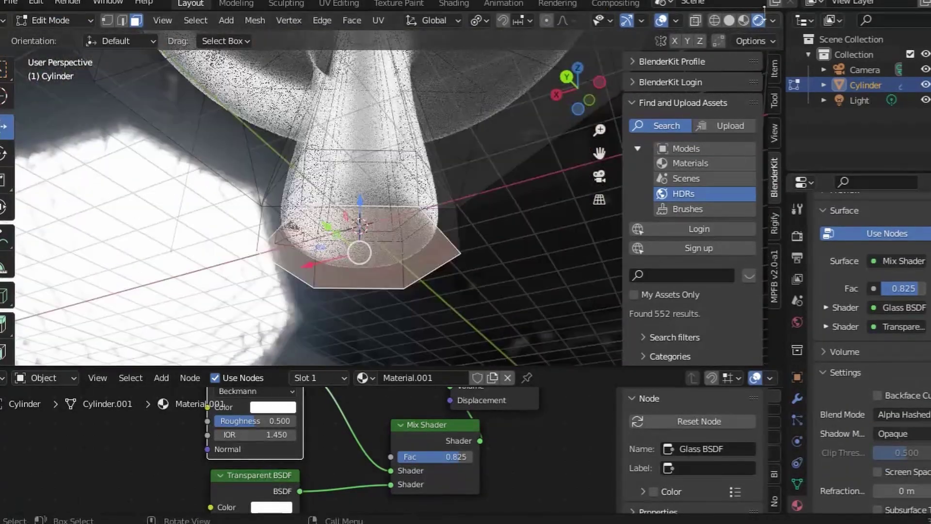
# Move the bottom face down along the Z axis.
pyautogui.press('g')
pyautogui.press('z')
pyautogui.click(378, 269)
pyautogui.scroll(-4, 412, 218)
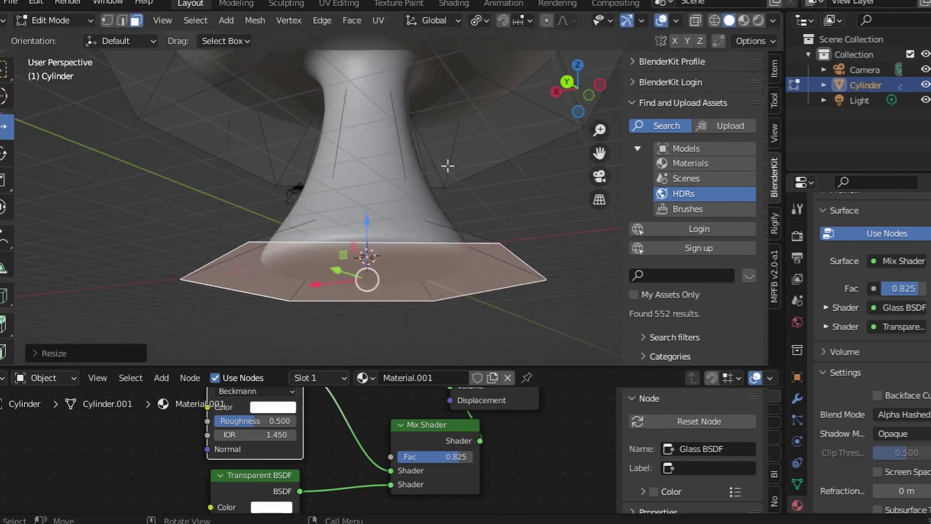
pyautogui.moveTo(443, 164)
pyautogui.mouseDown(button='middle')
pyautogui.moveTo(515, 183)
pyautogui.moveTo(488, 256)
pyautogui.moveTo(447, 270)
pyautogui.moveTo(486, 251)
pyautogui.mouseUp(button='middle')
pyautogui.moveTo(331, 228)
pyautogui.mouseDown(button='middle')
pyautogui.moveTo(509, 295)
pyautogui.moveTo(390, 166)
pyautogui.mouseUp(button='middle')
# Extrude the ring of outer side faces and scale them.
pyautogui.keyDown('alt'); pyautogui.click(480, 249); pyautogui.keyUp('alt')
pyautogui.moveTo(480, 249); pyautogui.dragTo(368, 219, button='middle')
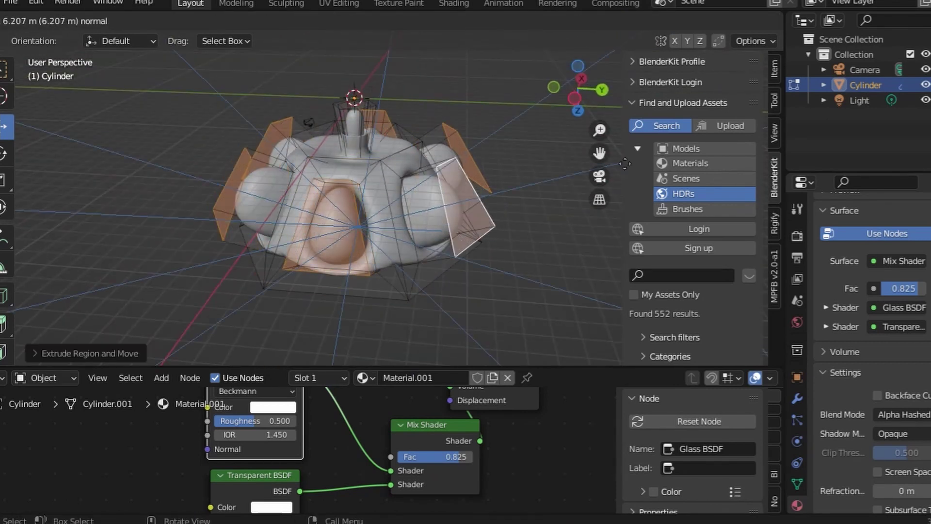
pyautogui.click(309, 122)
pyautogui.press('s')
pyautogui.click(474, 152)
pyautogui.scroll(-3, 474, 152)
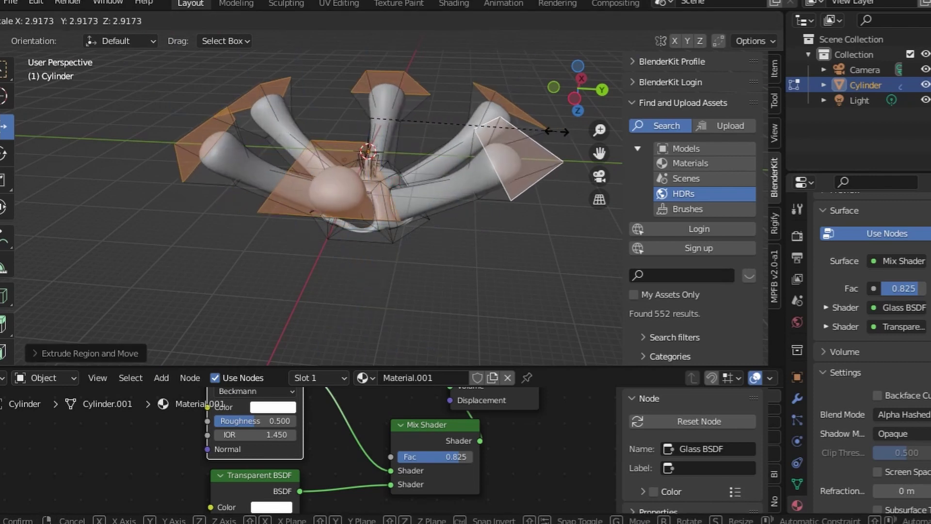
# Extrude the arms outward again and scale their tips down to points.
pyautogui.press('e')
pyautogui.click(381, 168)
pyautogui.scroll(-3, 381, 168)
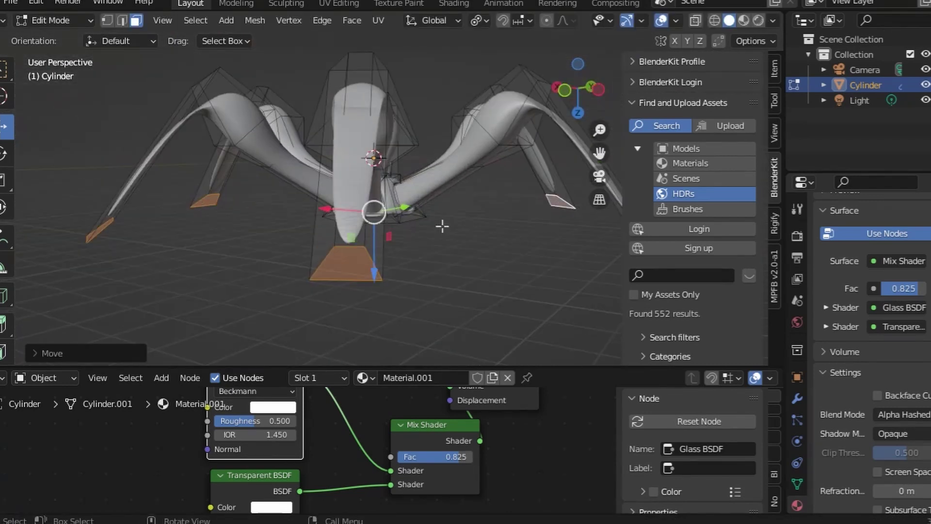
pyautogui.moveTo(441, 225); pyautogui.dragTo(294, 158, button='middle')
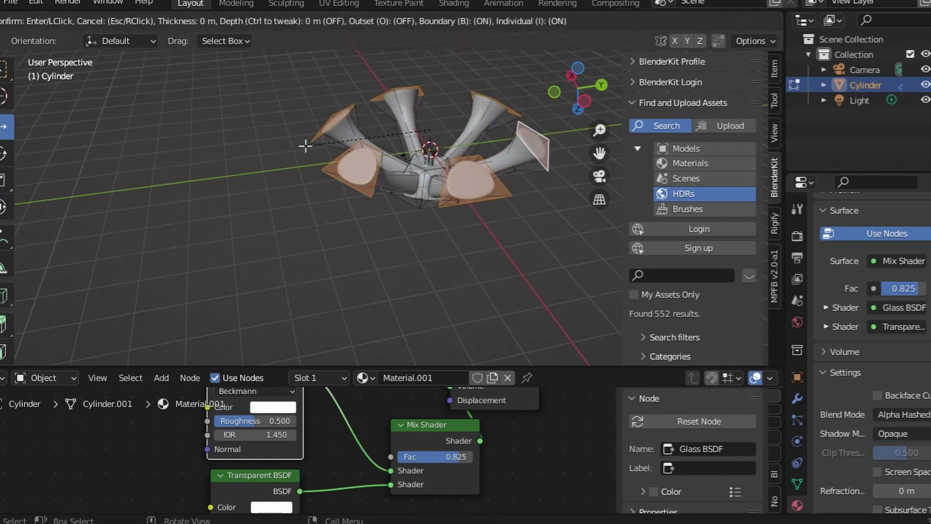
pyautogui.click(309, 231)
pyautogui.moveTo(309, 231); pyautogui.dragTo(441, 148, button='middle')
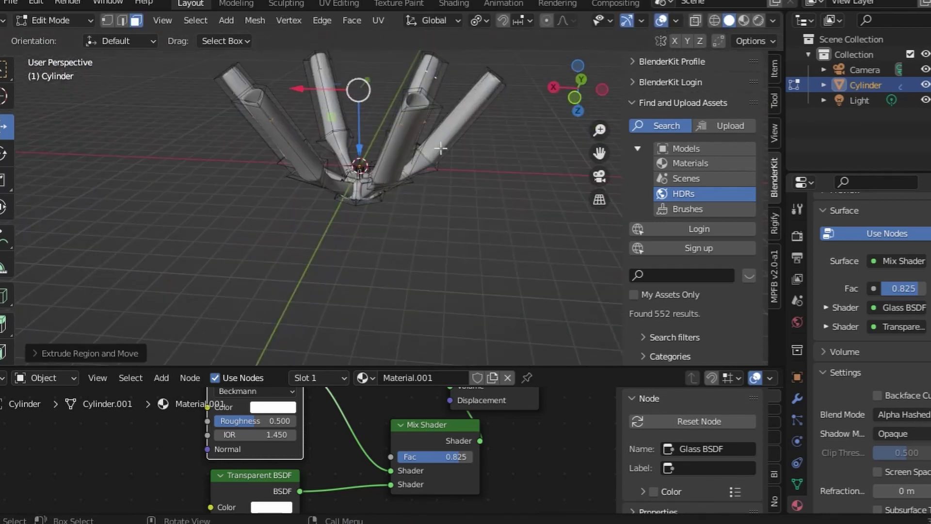
pyautogui.press('s')
pyautogui.click(335, 294)
pyautogui.scroll(-2, 334, 294)
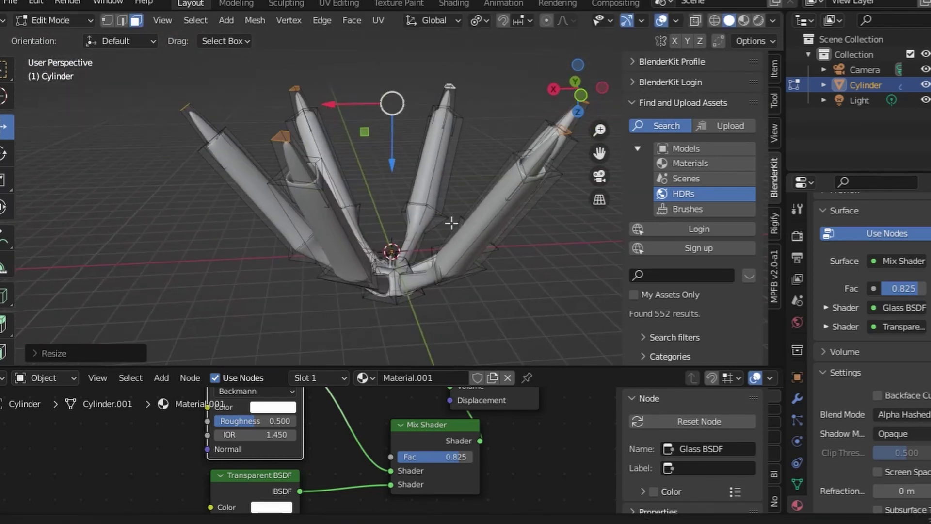
# Add another face to the selection, extrude it outward and scale it uniformly.
pyautogui.moveTo(478, 250); pyautogui.dragTo(374, 165, button='middle')
pyautogui.keyDown('shift'); pyautogui.click(375, 165); pyautogui.keyUp('shift')
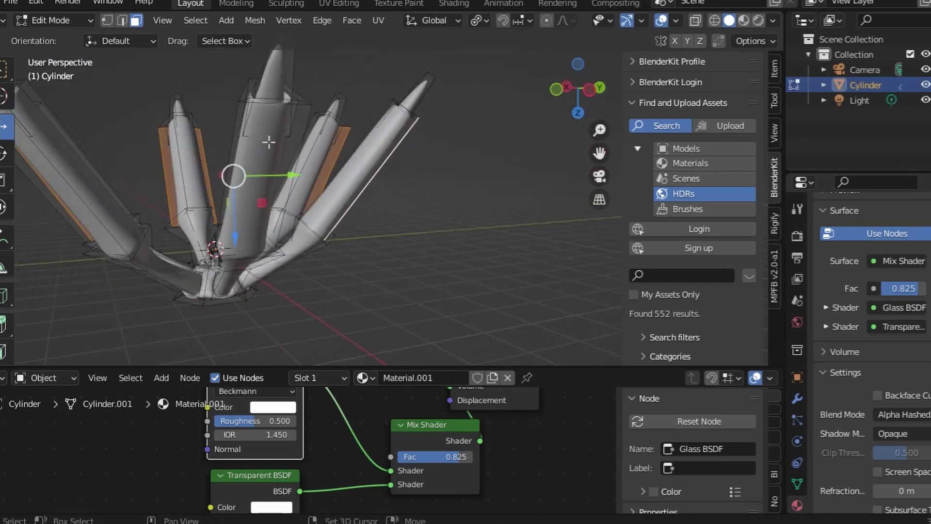
pyautogui.click(374, 289)
pyautogui.moveTo(374, 289); pyautogui.dragTo(193, 243, button='middle')
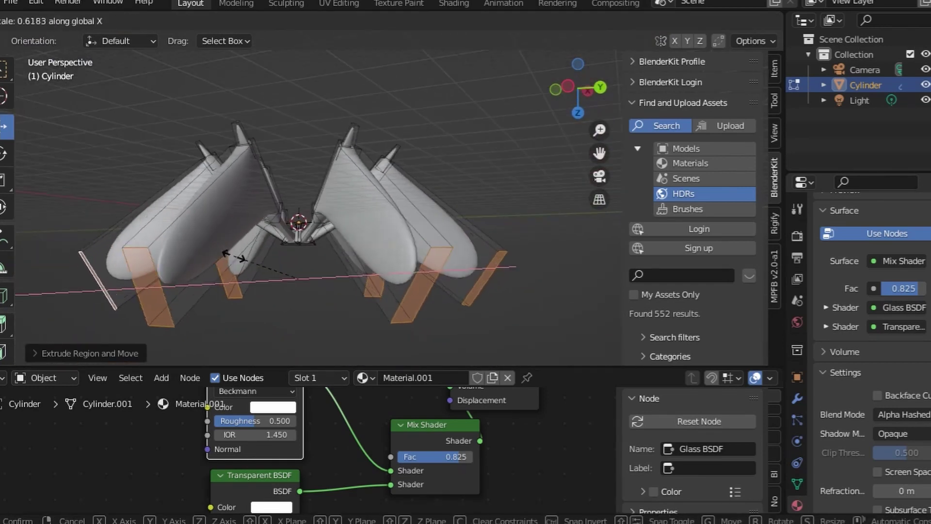
pyautogui.press('y')
pyautogui.press('y')
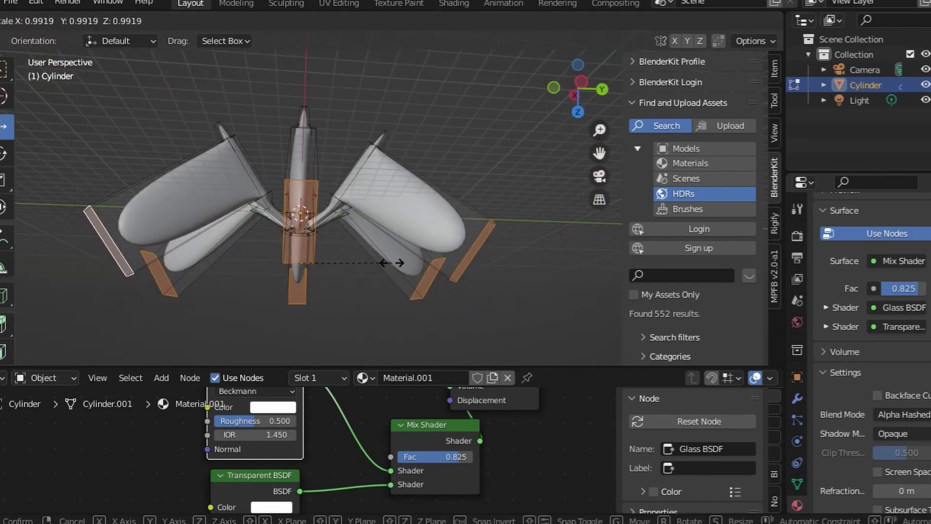
pyautogui.moveTo(298, 234); pyautogui.dragTo(298, 162, button='middle')
# Extrude the selected head faces outward.
pyautogui.moveTo(324, 85); pyautogui.dragTo(338, 319, button='middle')
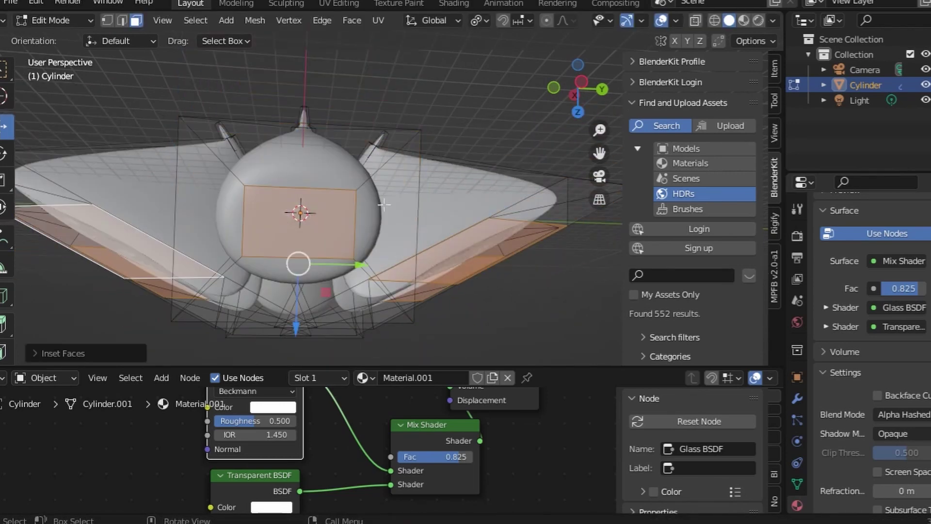
pyautogui.click(338, 319)
pyautogui.moveTo(412, 274)
pyautogui.mouseDown(button='middle')
pyautogui.moveTo(302, 329)
pyautogui.moveTo(354, 245)
pyautogui.moveTo(208, 197)
pyautogui.moveTo(354, 201)
pyautogui.moveTo(243, 203)
pyautogui.mouseUp(button='middle')
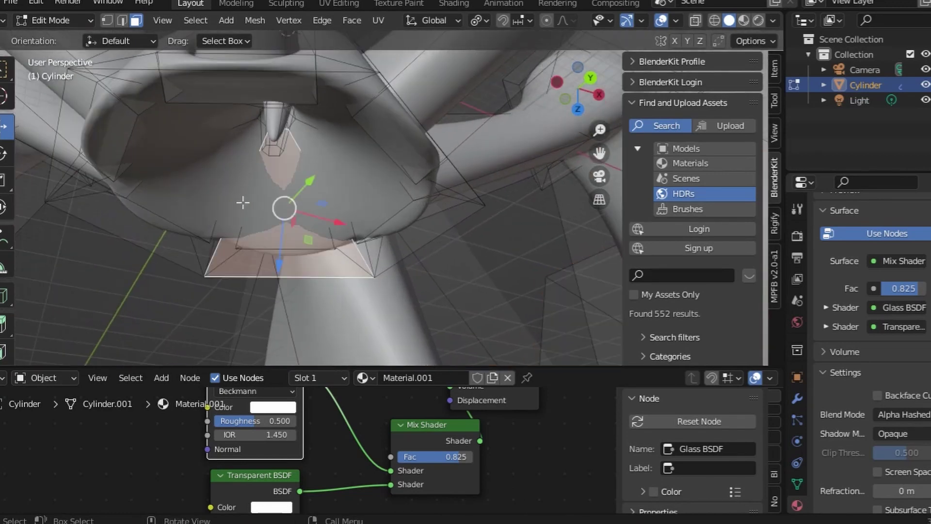
pyautogui.click(349, 67)
pyautogui.moveTo(348, 67)
pyautogui.mouseDown(button='middle')
pyautogui.moveTo(373, 194)
pyautogui.moveTo(315, 235)
pyautogui.mouseUp(button='middle')
# Extrude the head faces again along the Y axis and move them into place.
pyautogui.press('e')
pyautogui.press('y')
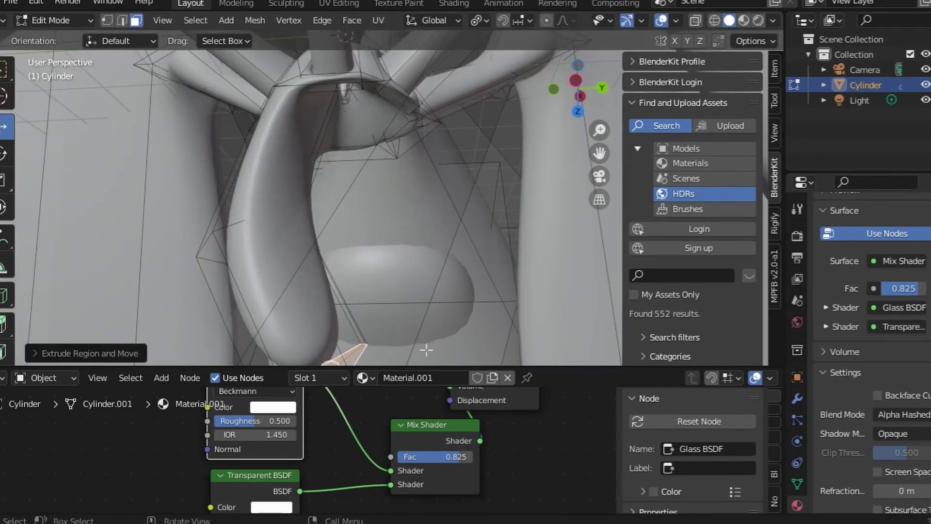
pyautogui.moveTo(426, 349)
pyautogui.mouseDown(button='middle')
pyautogui.moveTo(478, 245)
pyautogui.moveTo(436, 267)
pyautogui.mouseUp(button='middle')
pyautogui.moveTo(436, 267); pyautogui.dragTo(479, 314)
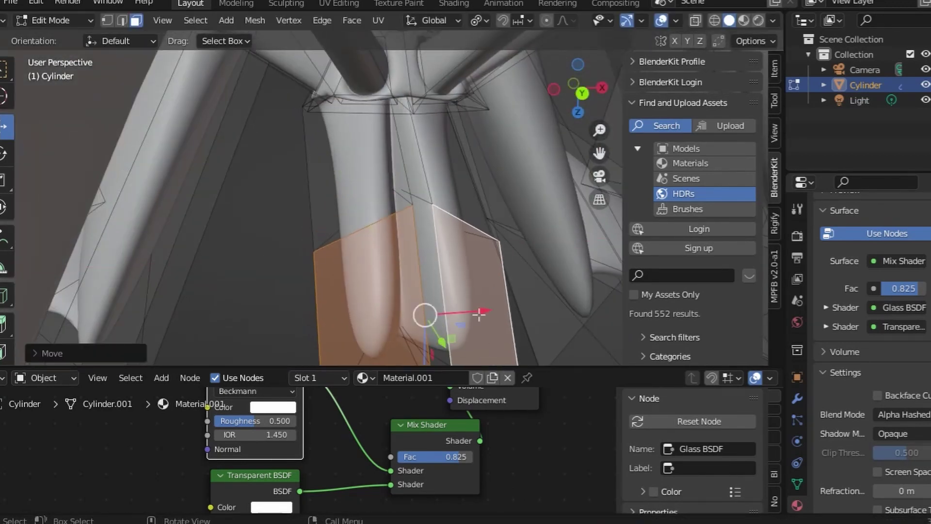
pyautogui.moveTo(479, 314); pyautogui.dragTo(417, 242, button='middle')
pyautogui.scroll(-4, 355, 216)
pyautogui.click(420, 198)
pyautogui.scroll(5, 420, 198)
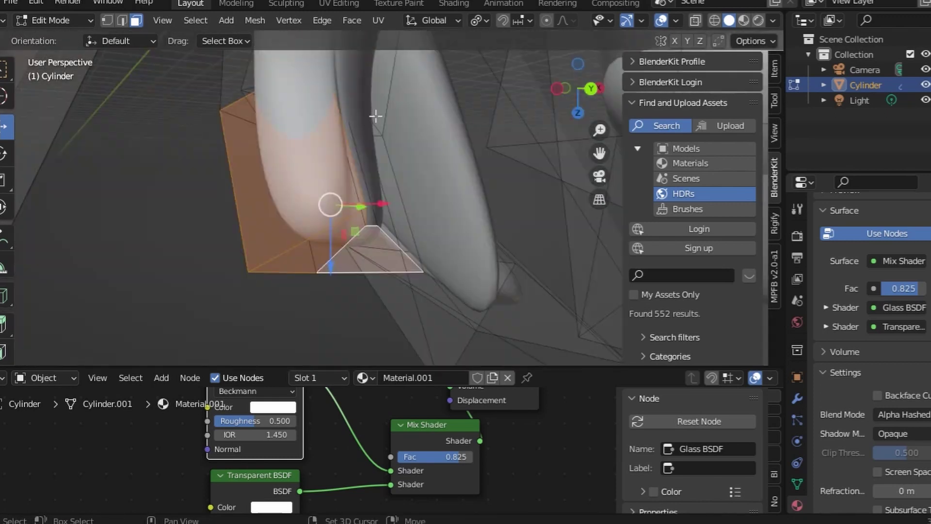
pyautogui.moveTo(329, 201); pyautogui.dragTo(424, 207, button='middle')
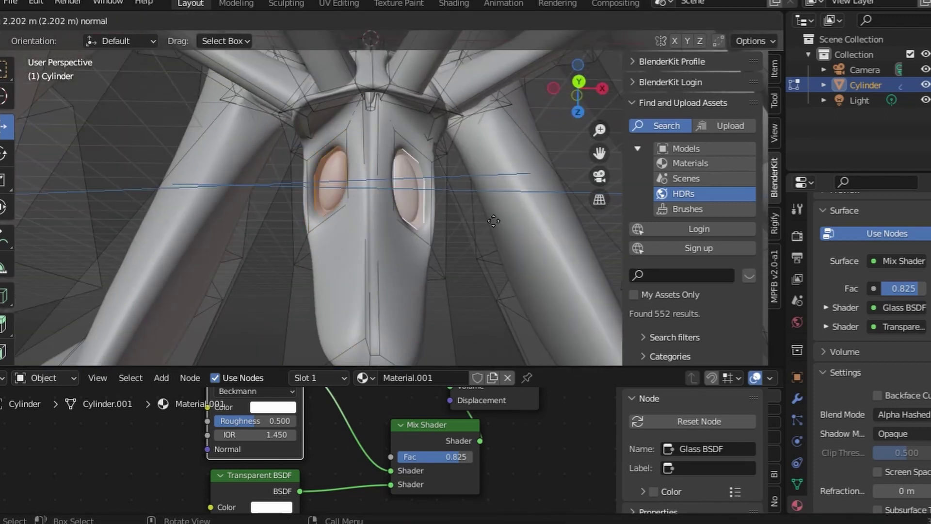
# Form the eye sockets by scaling and moving the eye faces along the X axis.
pyautogui.click(515, 153)
pyautogui.moveTo(515, 153); pyautogui.dragTo(397, 194, button='middle')
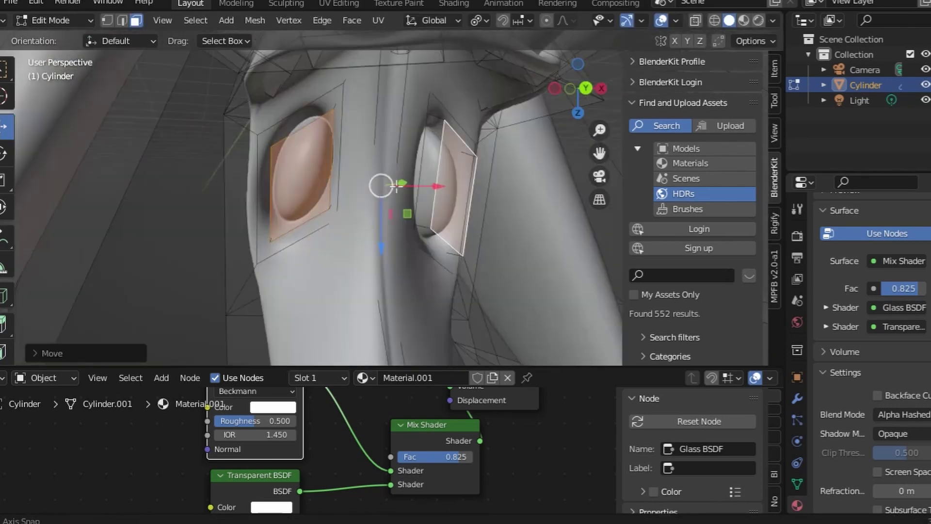
pyautogui.press('s')
pyautogui.press('x')
pyautogui.click(340, 204)
pyautogui.moveTo(340, 203)
pyautogui.mouseDown(button='middle')
pyautogui.moveTo(286, 206)
pyautogui.moveTo(384, 201)
pyautogui.moveTo(415, 91)
pyautogui.moveTo(314, 306)
pyautogui.moveTo(439, 316)
pyautogui.moveTo(473, 259)
pyautogui.mouseUp(button='middle')
pyautogui.press('g')
pyautogui.press('x')
pyautogui.click(383, 209)
# Push the face inward and inset and scale faces to form the nostrils.
pyautogui.press('e')
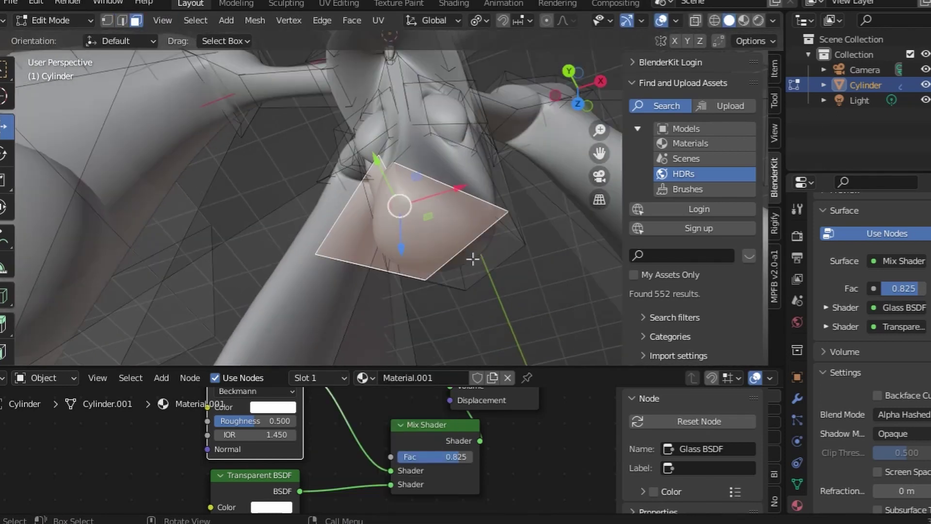
pyautogui.moveTo(475, 217)
pyautogui.mouseDown(button='middle')
pyautogui.moveTo(441, 243)
pyautogui.moveTo(527, 249)
pyautogui.moveTo(505, 292)
pyautogui.mouseUp(button='middle')
pyautogui.press('i')
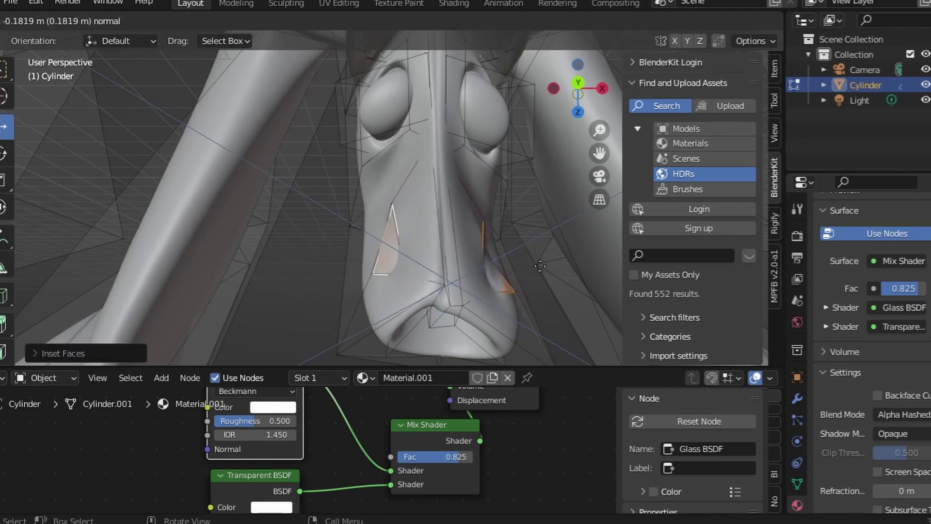
pyautogui.moveTo(562, 292); pyautogui.dragTo(478, 307, button='middle')
pyautogui.press('s')
pyautogui.click(434, 232)
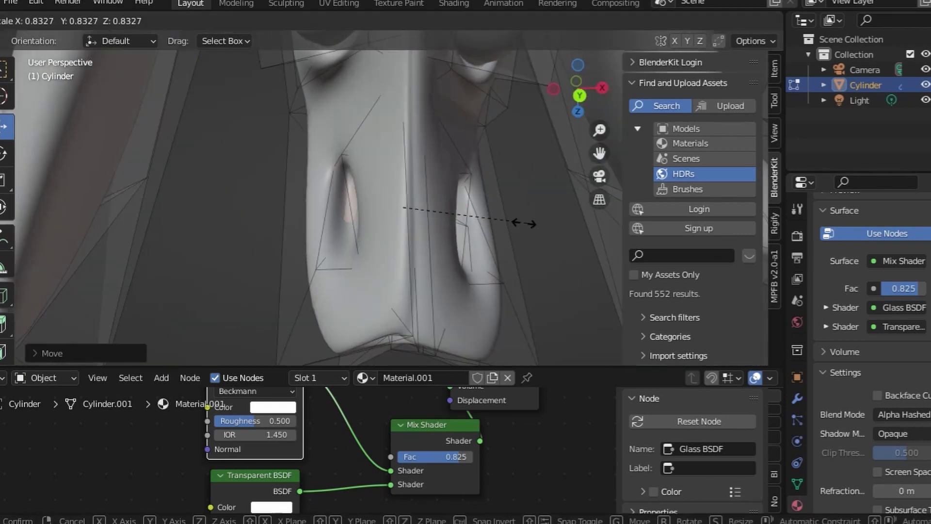
pyautogui.moveTo(519, 222)
pyautogui.mouseDown(button='middle')
pyautogui.moveTo(505, 184)
pyautogui.moveTo(437, 218)
pyautogui.mouseUp(button='middle')
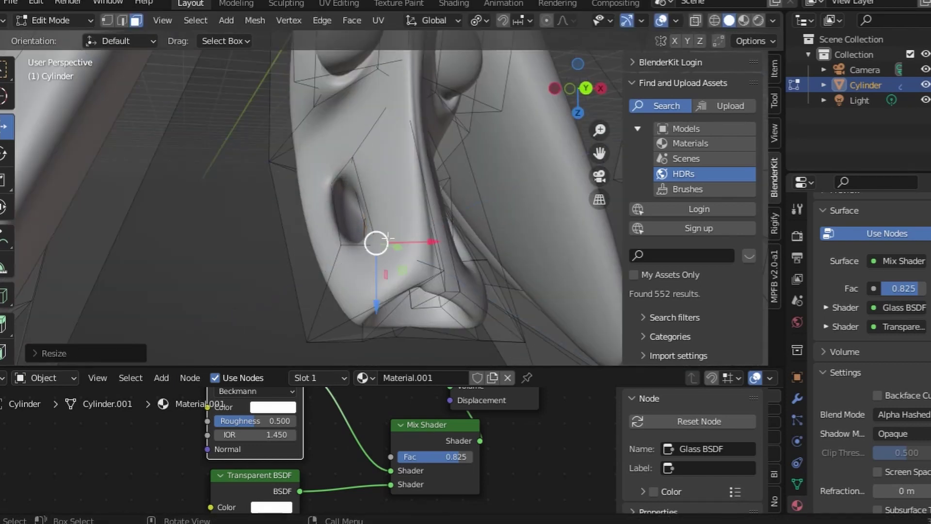
# Slide an edge loop and taper the spike tips into long thin points.
pyautogui.moveTo(389, 237)
pyautogui.mouseDown(button='middle')
pyautogui.moveTo(342, 166)
pyautogui.moveTo(213, 291)
pyautogui.moveTo(343, 268)
pyautogui.moveTo(384, 250)
pyautogui.moveTo(321, 264)
pyautogui.moveTo(365, 72)
pyautogui.mouseUp(button='middle')
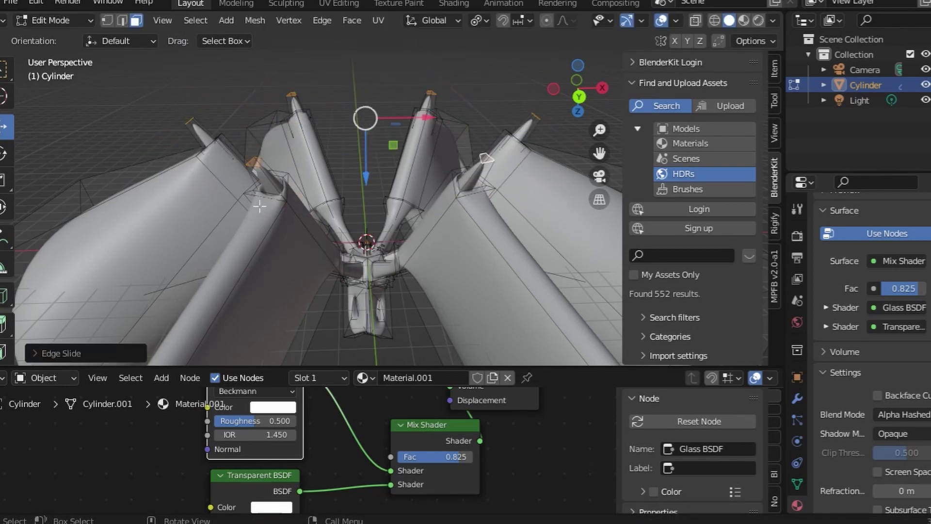
pyautogui.press('Escape')
pyautogui.moveTo(333, 55)
pyautogui.mouseDown(button='middle')
pyautogui.moveTo(322, 181)
pyautogui.moveTo(447, 160)
pyautogui.moveTo(490, 250)
pyautogui.mouseUp(button='middle')
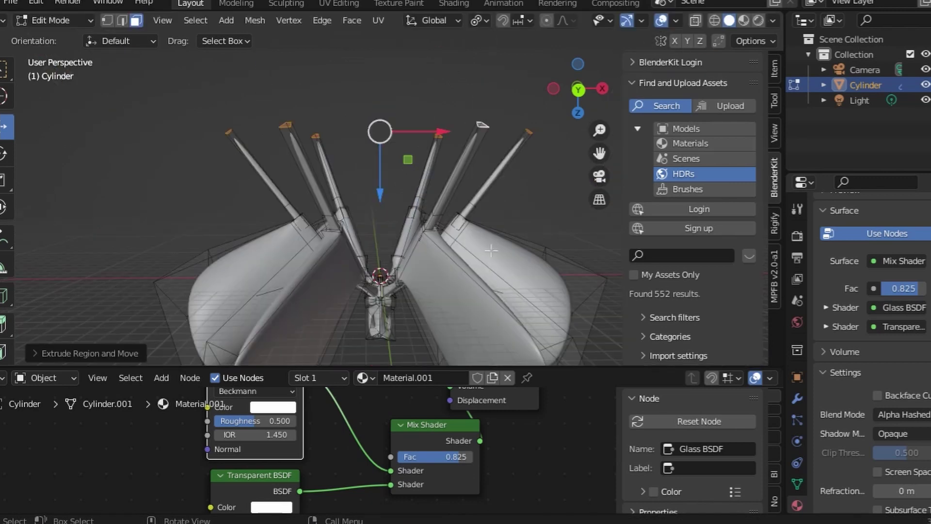
pyautogui.click(429, 170)
pyautogui.scroll(5, 429, 171)
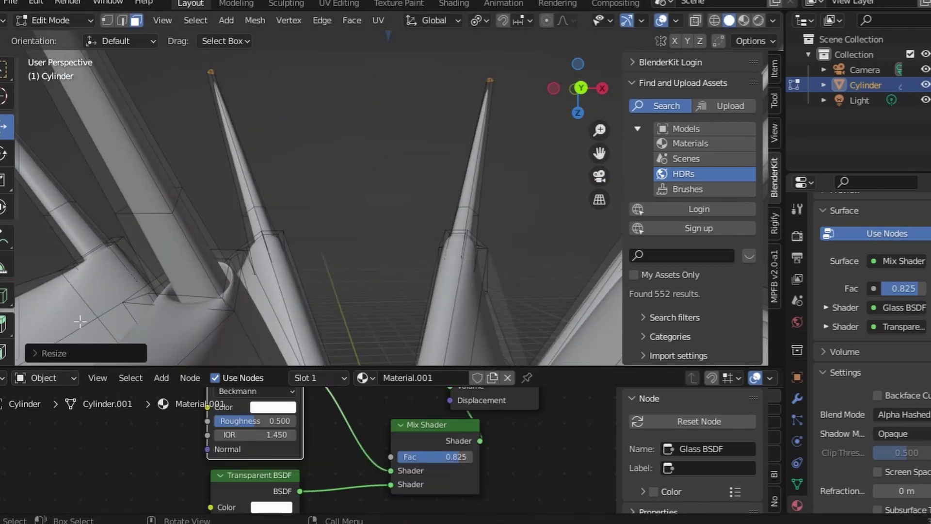
pyautogui.scroll(-4, 80, 321)
# Hollow out both wings by extruding, insetting and pushing their faces inward.
pyautogui.press('e')
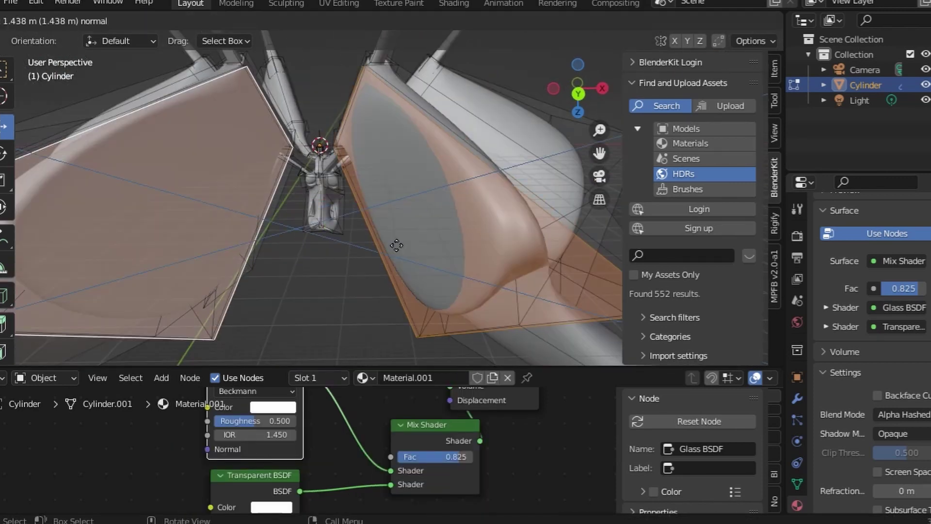
pyautogui.click(396, 245)
pyautogui.moveTo(396, 244); pyautogui.dragTo(448, 202, button='middle')
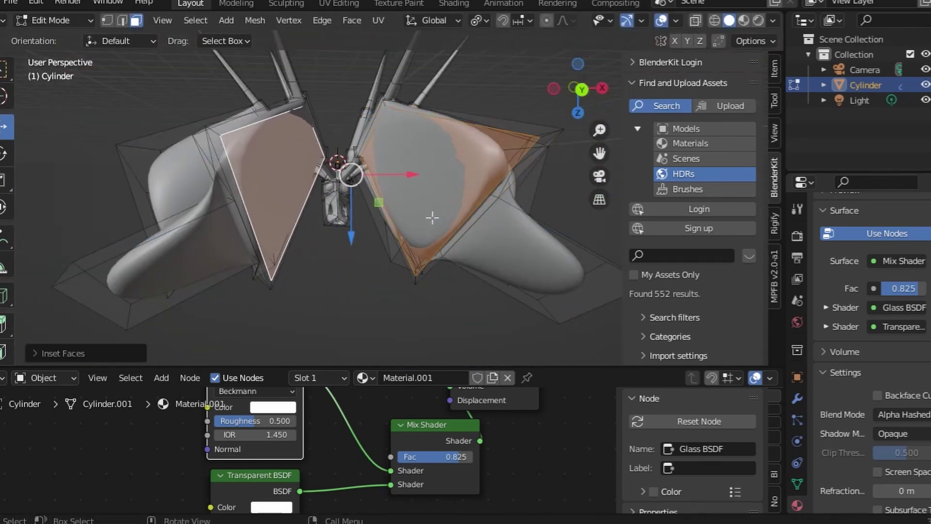
pyautogui.click(516, 253)
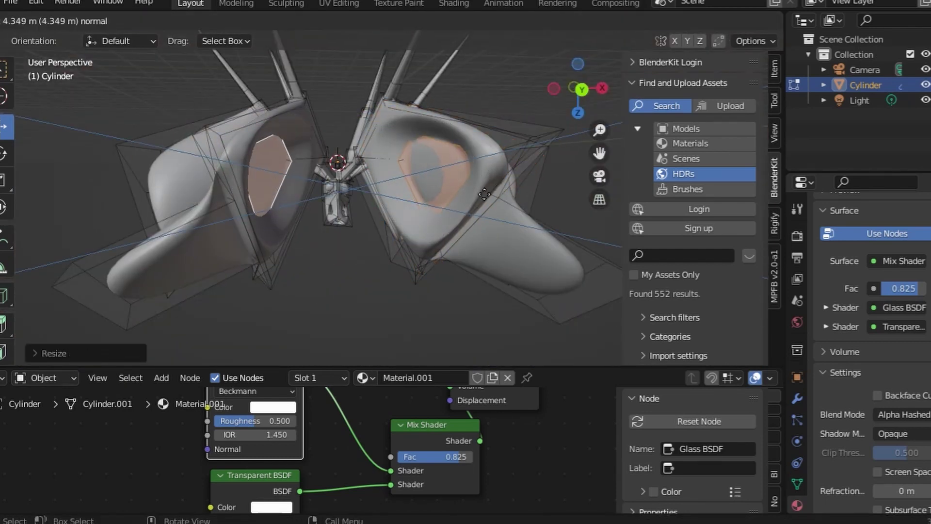
pyautogui.click(484, 194)
pyautogui.moveTo(483, 194)
pyautogui.mouseDown(button='middle')
pyautogui.moveTo(504, 183)
pyautogui.moveTo(480, 146)
pyautogui.mouseUp(button='middle')
# Return to Object Mode and apply BlenderKit's Procedural Copper material to the creature.
pyautogui.press('Tab')
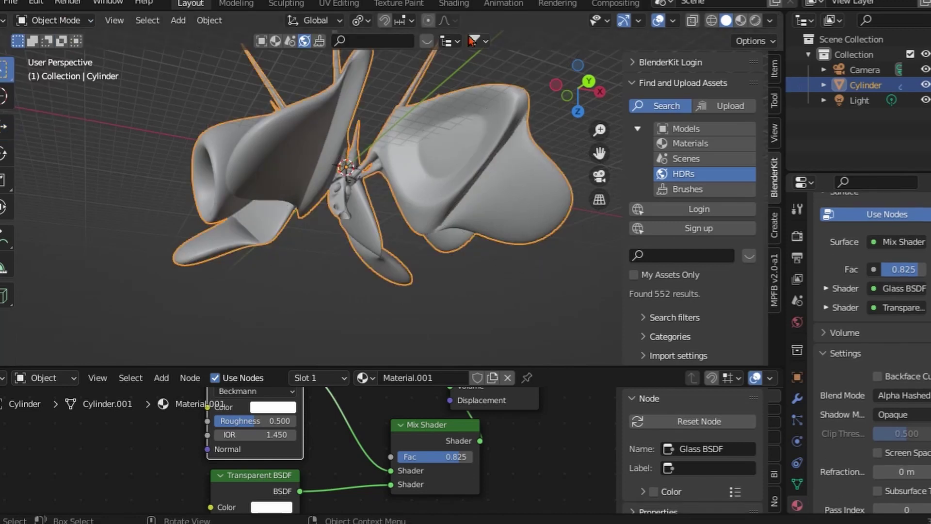
pyautogui.click(690, 143)
pyautogui.moveTo(97, 109); pyautogui.dragTo(518, 196)
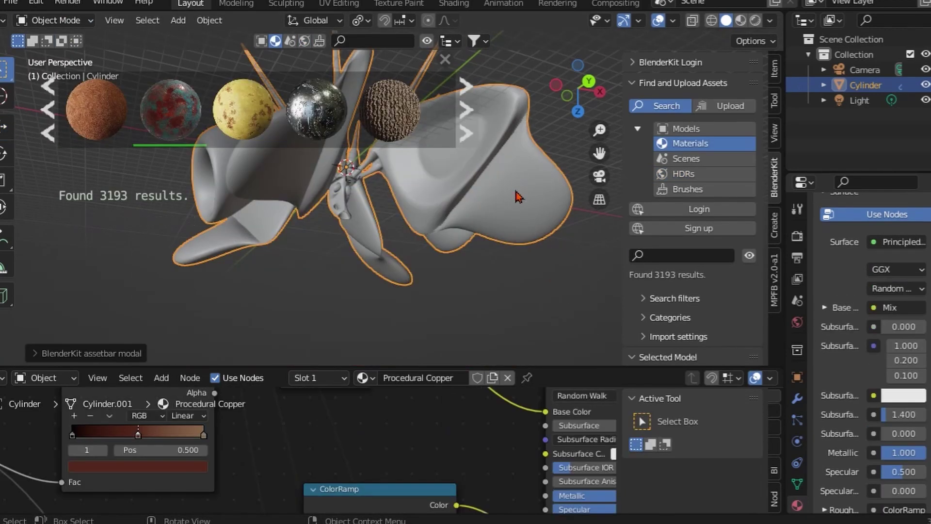
pyautogui.scroll(3, 349, 170)
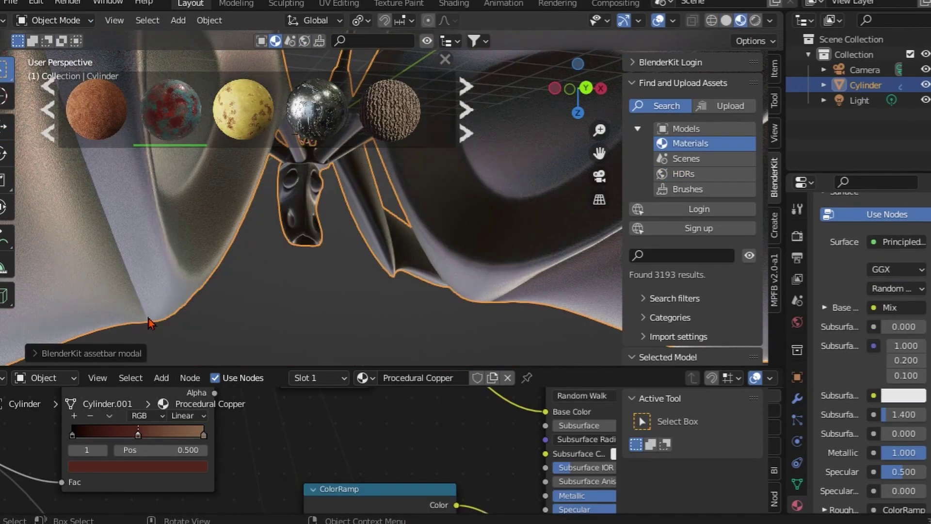
pyautogui.moveTo(330, 230); pyautogui.dragTo(340, 271, button='middle')
# Insert a Vector > Mapping node between Texture Coordinate and Noise Texture.
pyautogui.moveTo(356, 415); pyautogui.dragTo(395, 473, button='middle')
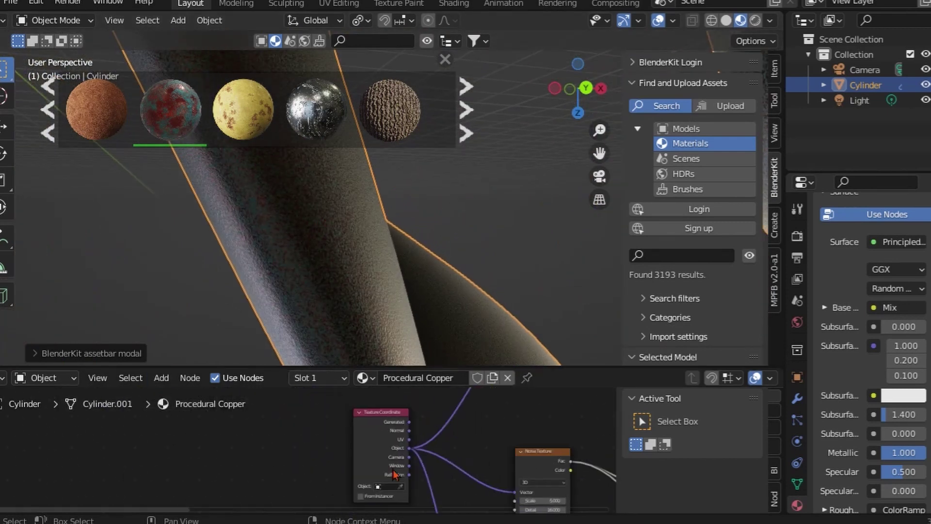
pyautogui.moveTo(394, 472); pyautogui.dragTo(227, 462)
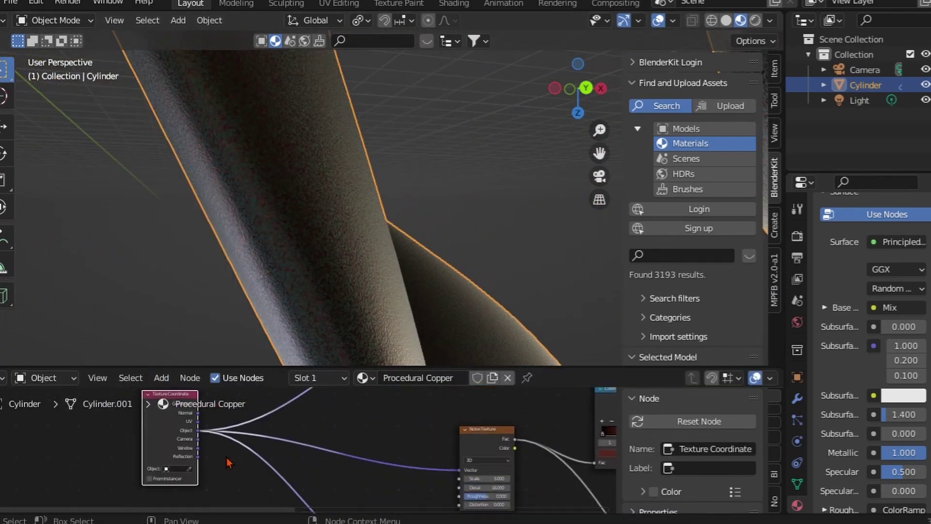
pyautogui.click(161, 378)
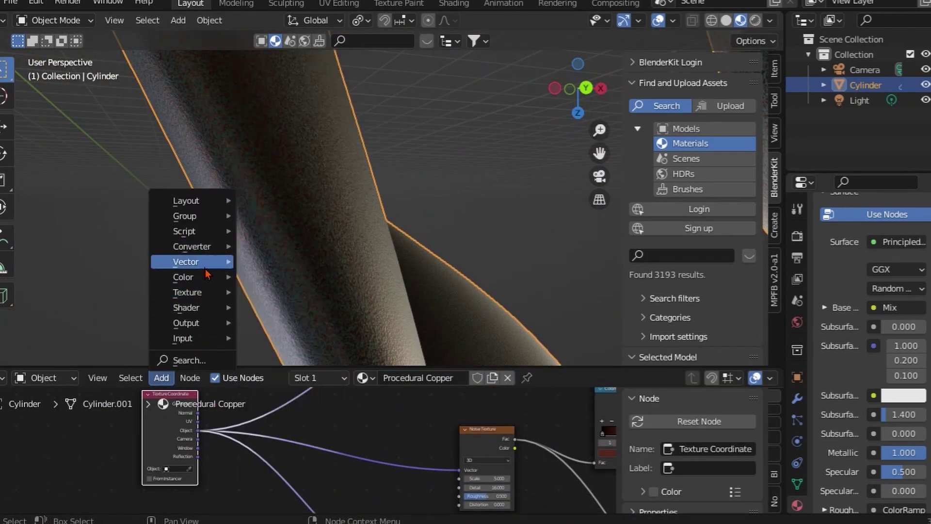
pyautogui.click(262, 291)
pyautogui.click(194, 437)
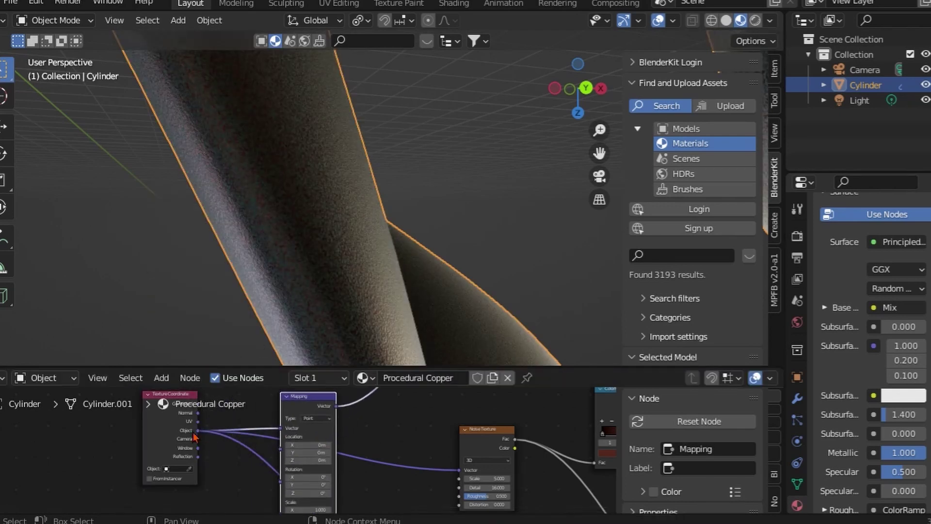
pyautogui.moveTo(462, 477); pyautogui.dragTo(460, 469)
# Enter 0.1 as the Mapping node's Scale value.
pyautogui.scroll(-2, 412, 451)
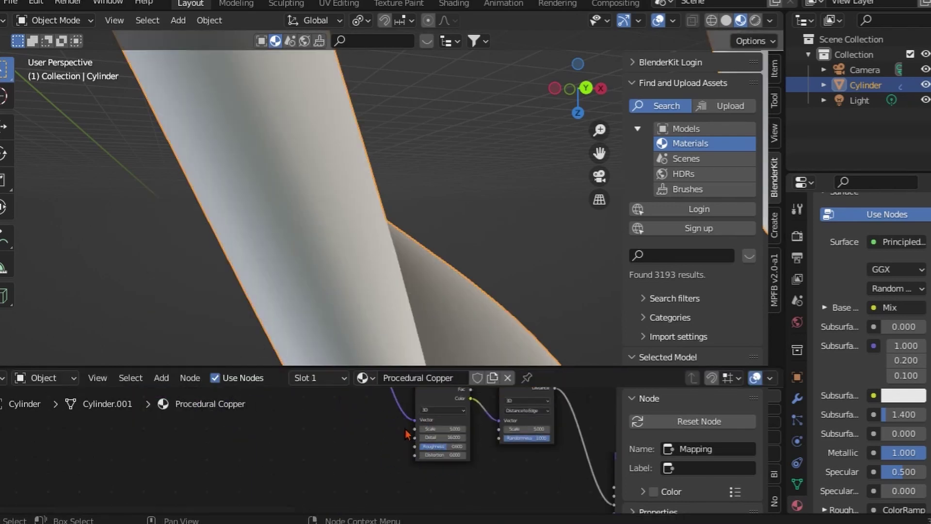
pyautogui.scroll(8, 334, 443)
pyautogui.write('0.1')
pyautogui.press('Tab')
pyautogui.write('0.1')
pyautogui.press('Return')
pyautogui.moveTo(339, 218)
pyautogui.mouseDown(button='middle')
pyautogui.moveTo(418, 158)
pyautogui.moveTo(504, 287)
pyautogui.mouseUp(button='middle')
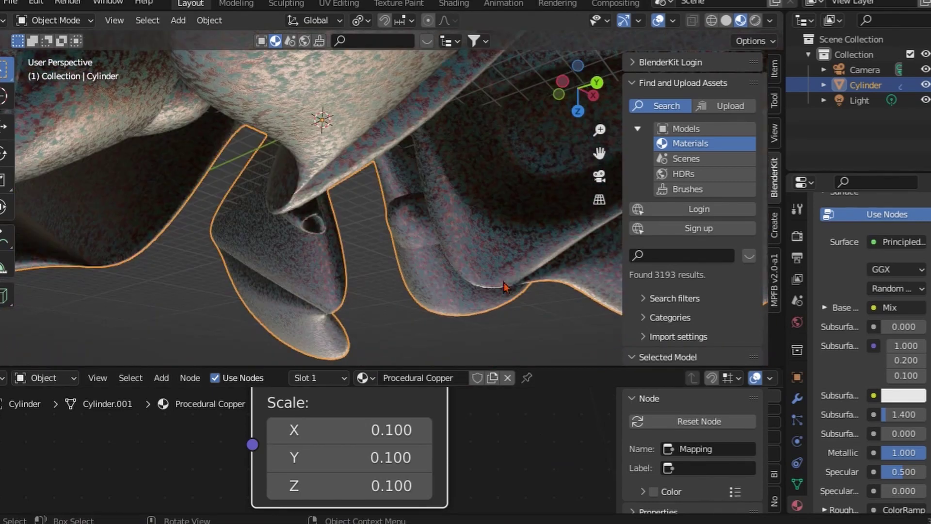
# Change the Mapping Scale X, Y and Z values to 0.01.
pyautogui.click(367, 430)
pyautogui.write('0.01')
pyautogui.press('Return')
pyautogui.write('01')
pyautogui.press('Tab')
pyautogui.write('0.01')
pyautogui.press('Return')
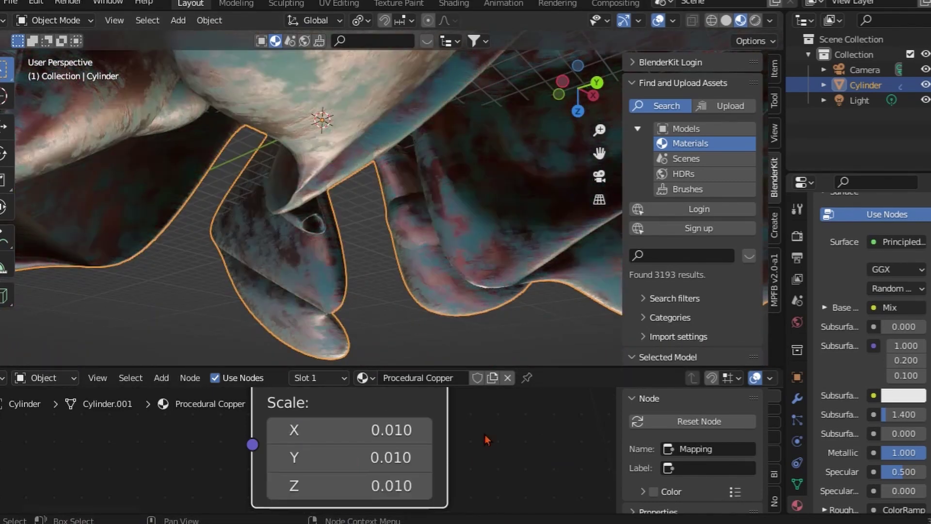
pyautogui.moveTo(369, 271)
pyautogui.mouseDown(button='middle')
pyautogui.moveTo(349, 304)
pyautogui.moveTo(324, 218)
pyautogui.mouseUp(button='middle')
pyautogui.scroll(3, 324, 217)
# Select the head faces and add a new material slot with a new Eyes material.
pyautogui.press('Tab')
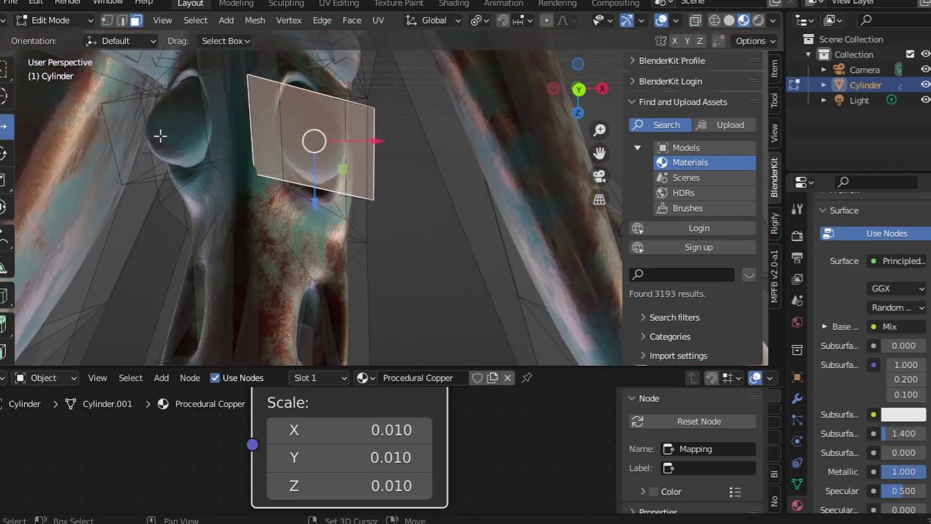
pyautogui.keyDown('shift'); pyautogui.click(160, 128); pyautogui.keyUp('shift')
pyautogui.press('ctrl+KP_Add')
pyautogui.scroll(5, 921, 268)
pyautogui.click(922, 268)
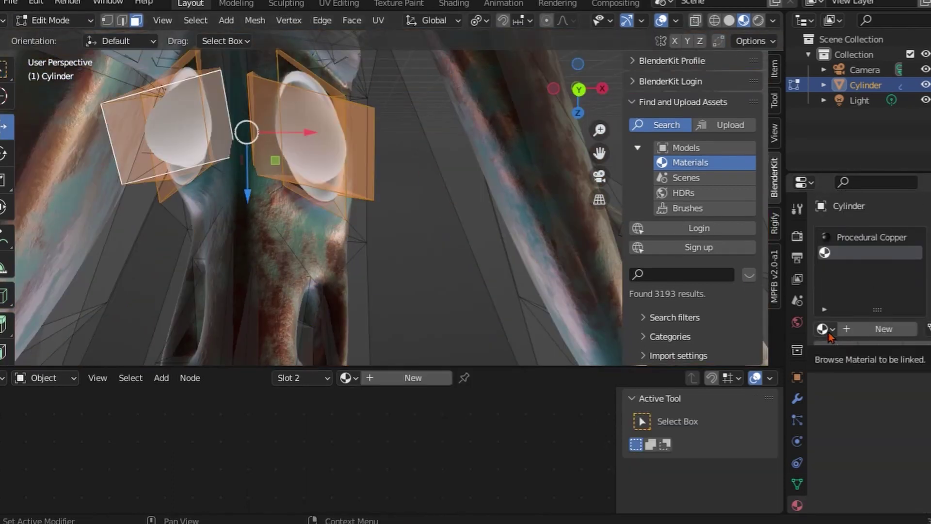
pyautogui.scroll(-1, 465, 209)
pyautogui.click(883, 329)
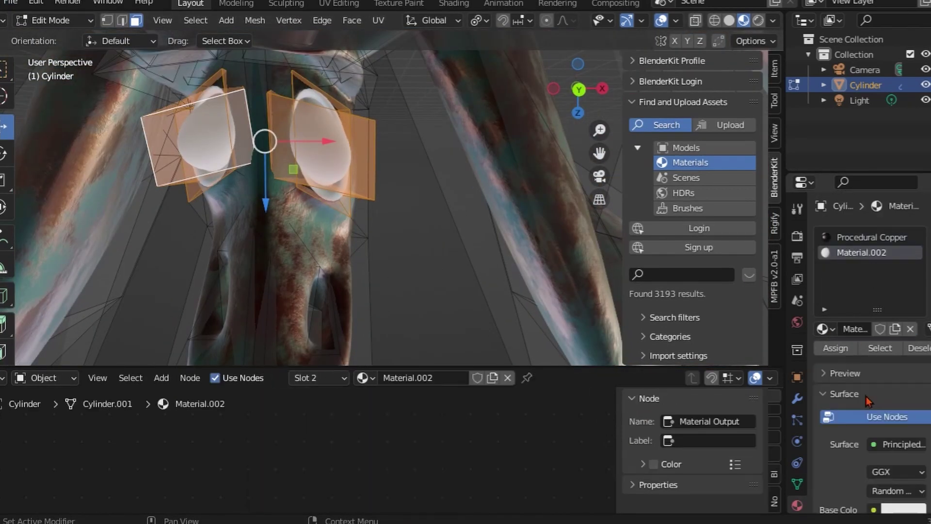
pyautogui.click(871, 237)
# Select the faces around the eye, using wireframe view to reach hidden faces.
pyautogui.moveTo(395, 179)
pyautogui.mouseDown(button='middle')
pyautogui.moveTo(333, 245)
pyautogui.moveTo(334, 295)
pyautogui.moveTo(345, 219)
pyautogui.moveTo(290, 262)
pyautogui.mouseUp(button='middle')
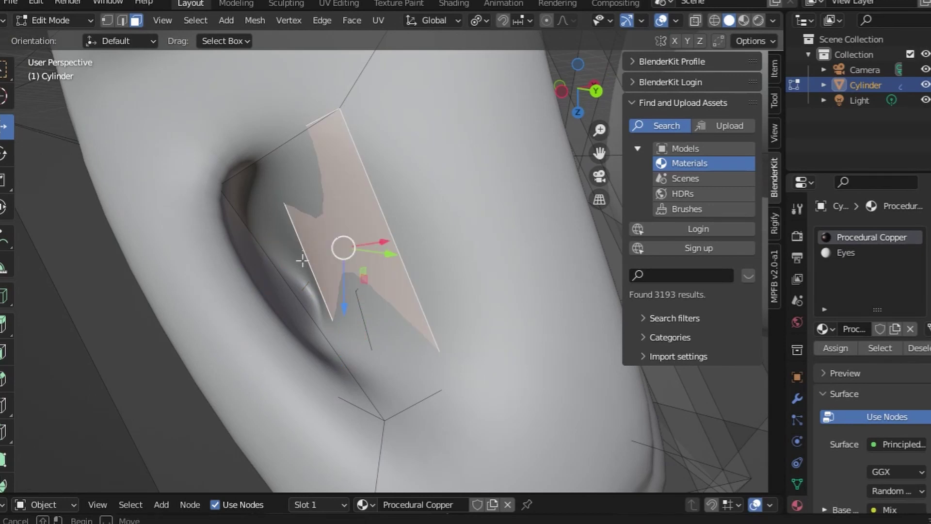
pyautogui.hotkey('shift', 'z')
pyautogui.moveTo(292, 281); pyautogui.dragTo(97, 436)
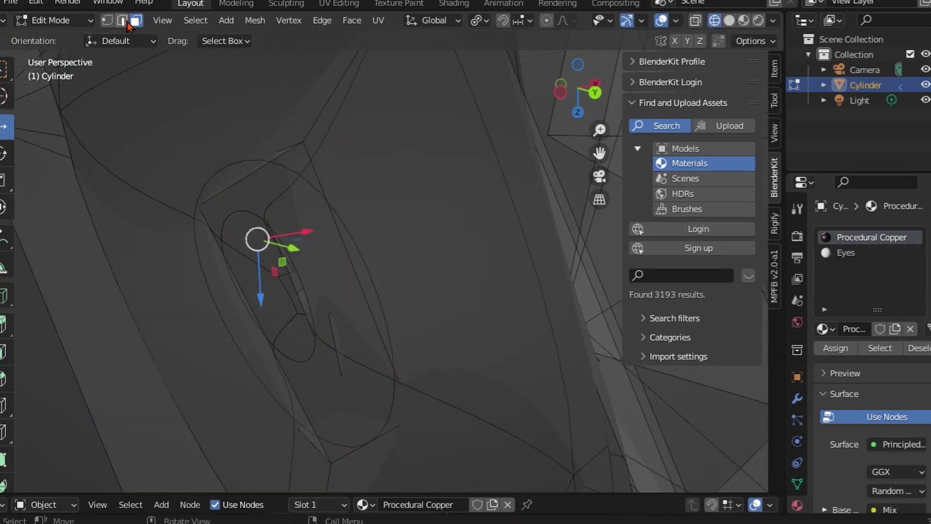
pyautogui.hotkey('shift', 'z')
pyautogui.moveTo(281, 295); pyautogui.dragTo(437, 201, button='middle')
pyautogui.press('3')
pyautogui.press('ctrl+KP_Add')
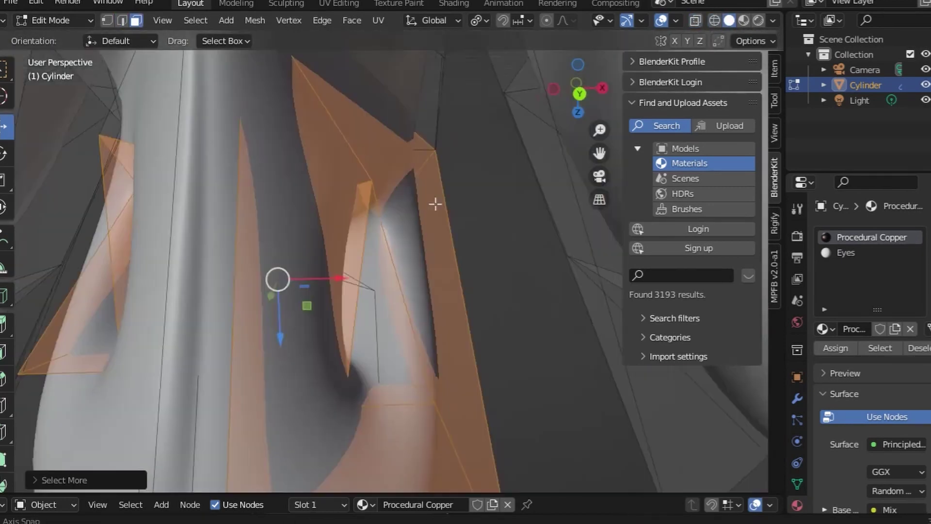
pyautogui.press('ctrl+KP_Subtract')
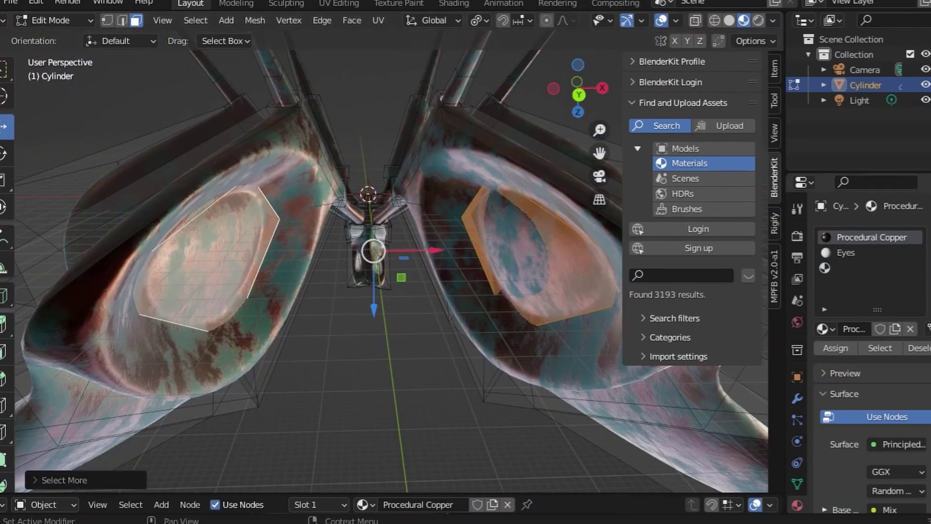
# Create Material.002 for the inner eye faces and return to Object Mode.
pyautogui.click(858, 328)
pyautogui.scroll(-5, 858, 339)
pyautogui.scroll(-5, 858, 339)
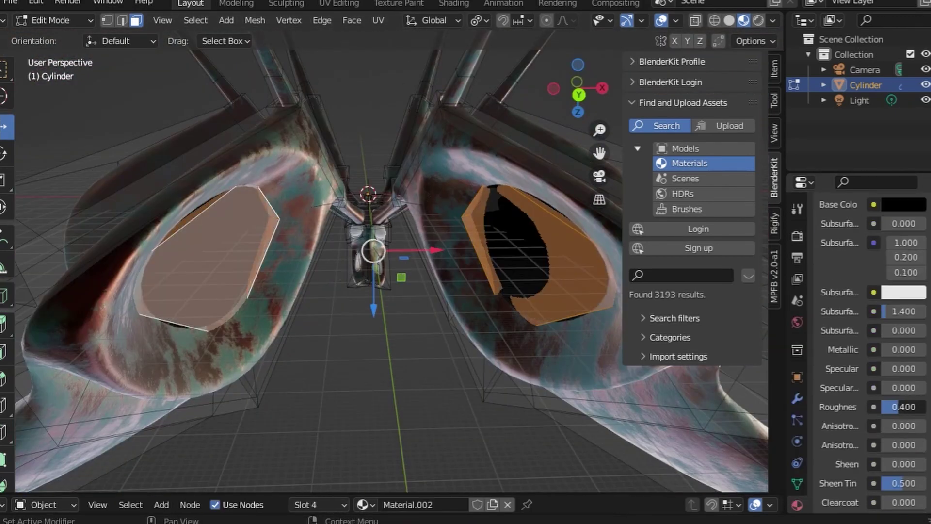
pyautogui.click(51, 20)
pyautogui.click(56, 37)
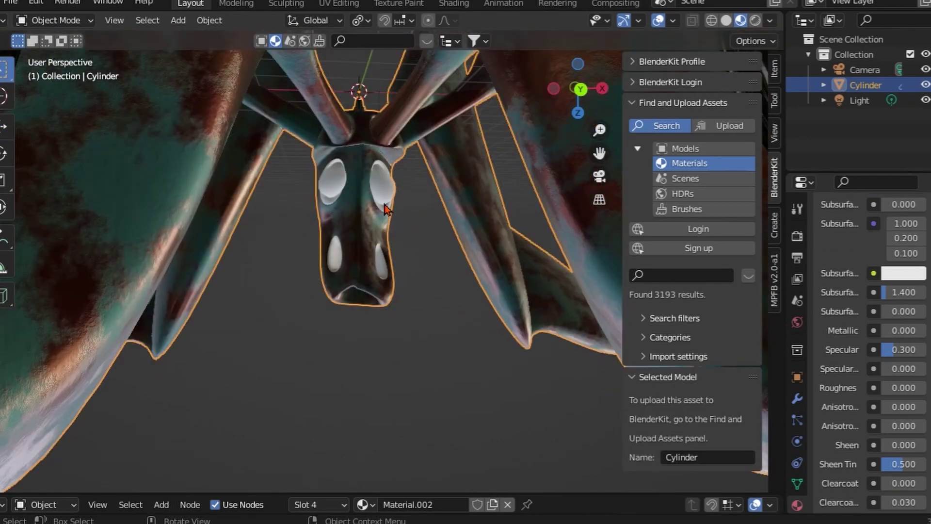
# In Edit Mode with solid shading, create the new Material.003 for the spikes.
pyautogui.press('Tab')
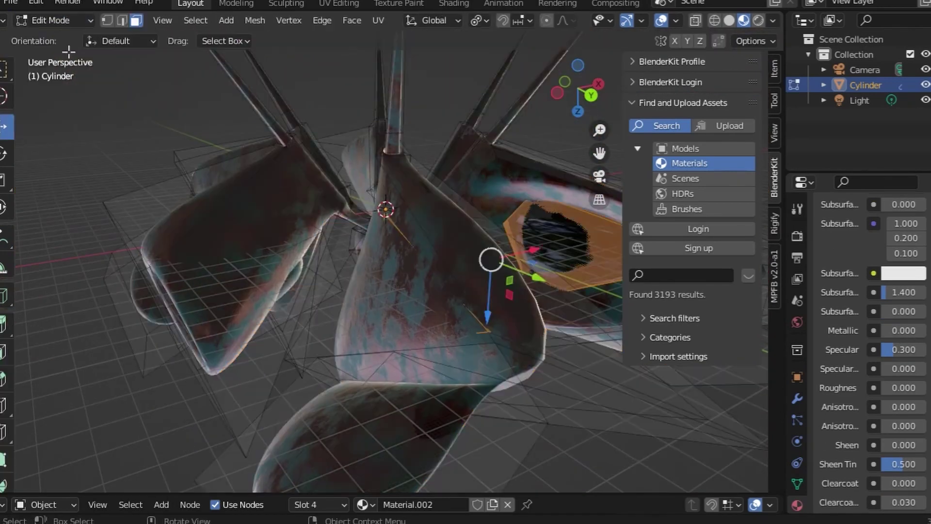
pyautogui.scroll(-10, 68, 50)
pyautogui.click(729, 20)
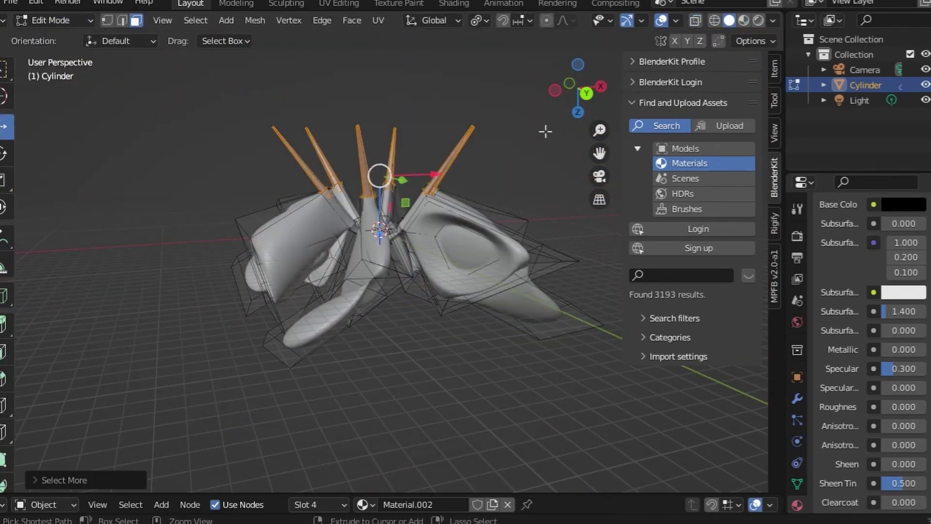
pyautogui.scroll(5, 394, 170)
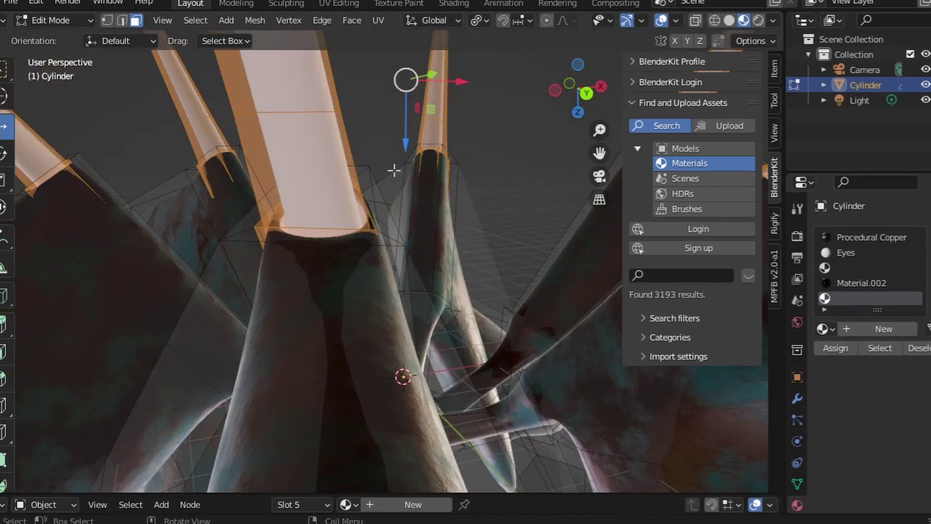
pyautogui.scroll(-5, 394, 170)
pyautogui.click(883, 329)
# Give Material.003 a pale cream base colour tinted slightly orange.
pyautogui.click(902, 508)
pyautogui.click(902, 508)
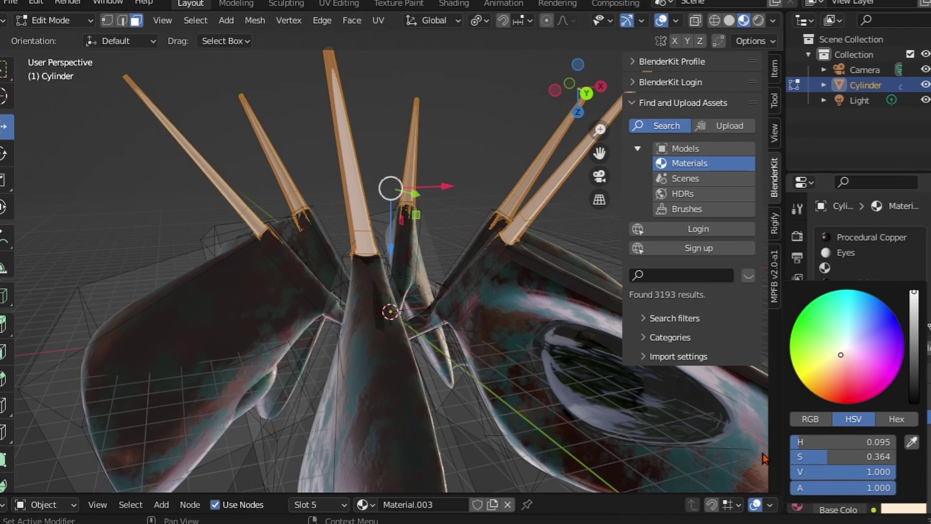
pyautogui.scroll(-8, 903, 465)
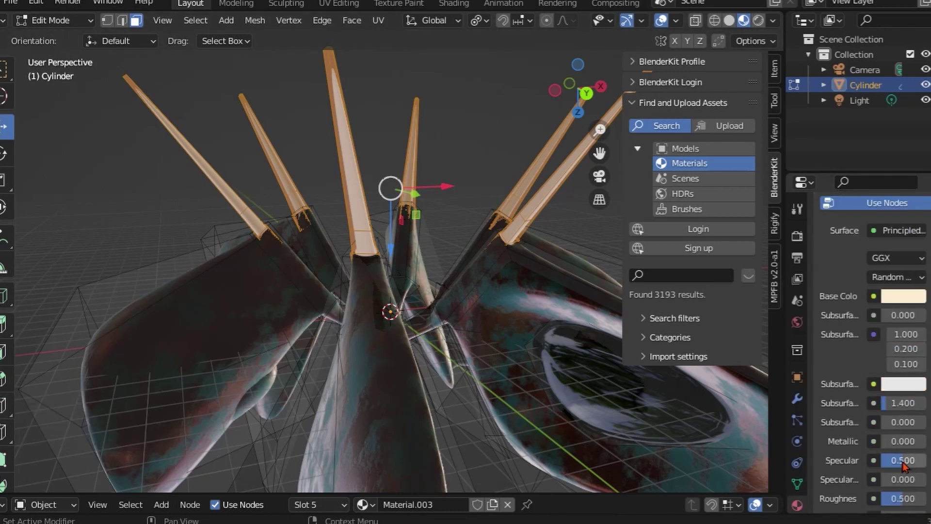
pyautogui.click(903, 296)
pyautogui.moveTo(824, 242); pyautogui.dragTo(853, 242)
pyautogui.press('Tab')
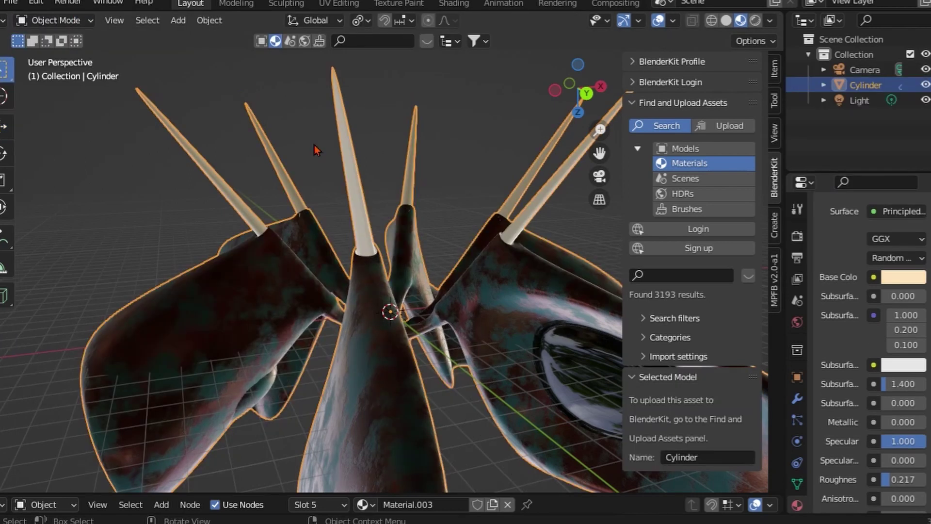
# Back in Edit Mode, adjust the face selection around the spike bases.
pyautogui.click(53, 20)
pyautogui.click(52, 38)
pyautogui.press('ctrl+KP_Subtract')
pyautogui.scroll(-3, 339, 111)
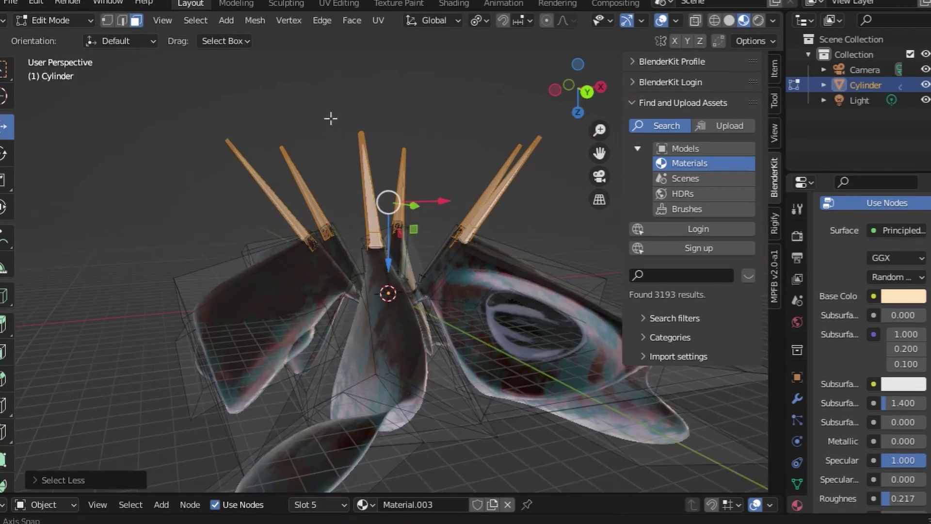
pyautogui.hotkey('shift', 'b')
pyautogui.moveTo(187, 114); pyautogui.dragTo(561, 214)
pyautogui.press('ctrl+KP_Add')
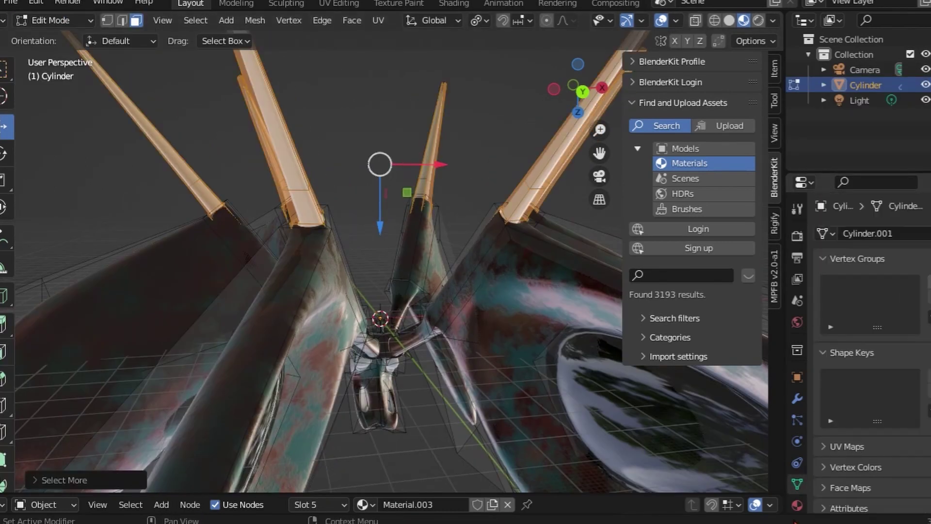
pyautogui.hotkey('ctrl', 'z')
# Select spike faces through the model using X-ray and wireframe views.
pyautogui.scroll(-4, 504, 247)
pyautogui.scroll(4, 485, 224)
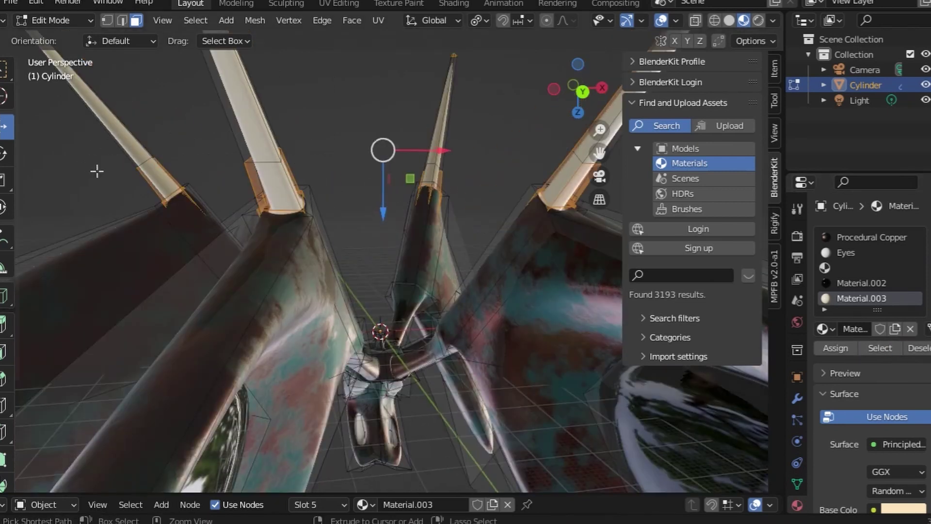
pyautogui.hotkey('alt', 'z')
pyautogui.moveTo(131, 185); pyautogui.dragTo(179, 166)
pyautogui.click(714, 20)
pyautogui.moveTo(224, 148)
pyautogui.mouseDown(button='middle')
pyautogui.moveTo(255, 166)
pyautogui.moveTo(365, 146)
pyautogui.moveTo(347, 163)
pyautogui.moveTo(411, 71)
pyautogui.moveTo(336, 204)
pyautogui.moveTo(315, 203)
pyautogui.mouseUp(button='middle')
pyautogui.click(743, 19)
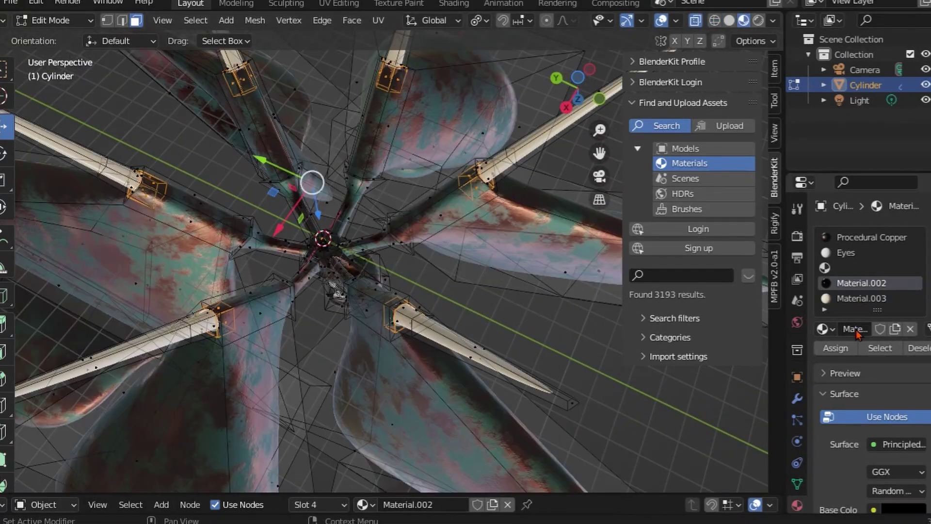
# Return to Object Mode with Procedural Copper as the active material slot.
pyautogui.click(861, 282)
pyautogui.moveTo(301, 251); pyautogui.dragTo(271, 233, button='middle')
pyautogui.click(35, 22)
pyautogui.click(60, 38)
pyautogui.moveTo(218, 145); pyautogui.dragTo(260, 176, button='middle')
pyautogui.click(876, 237)
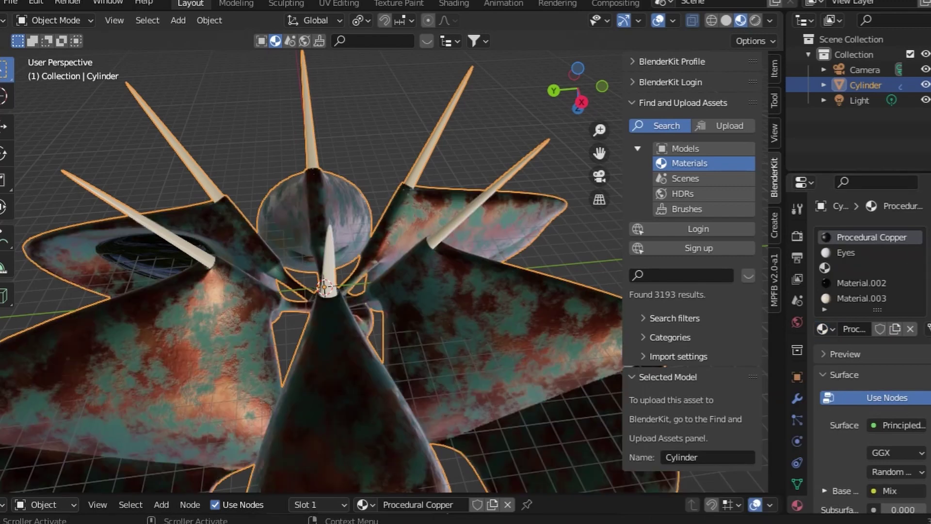
# Enter Edit Mode in solid shading, viewing the cylinder opening on the creature's side.
pyautogui.moveTo(437, 291); pyautogui.dragTo(796, 399, button='middle')
pyautogui.click(797, 398)
pyautogui.moveTo(339, 267); pyautogui.dragTo(291, 243, button='middle')
pyautogui.click(729, 20)
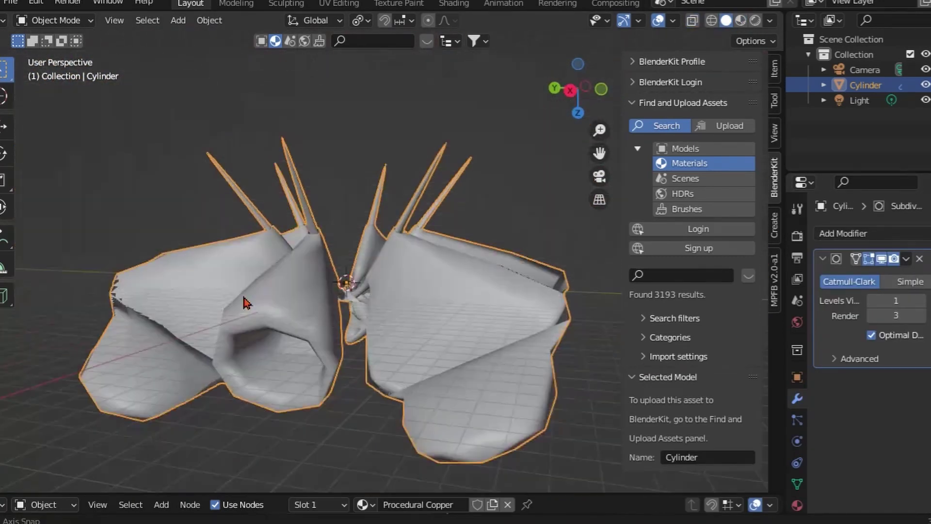
pyautogui.press('Tab')
pyautogui.scroll(3, 221, 266)
pyautogui.moveTo(221, 266); pyautogui.dragTo(462, 289, button='middle')
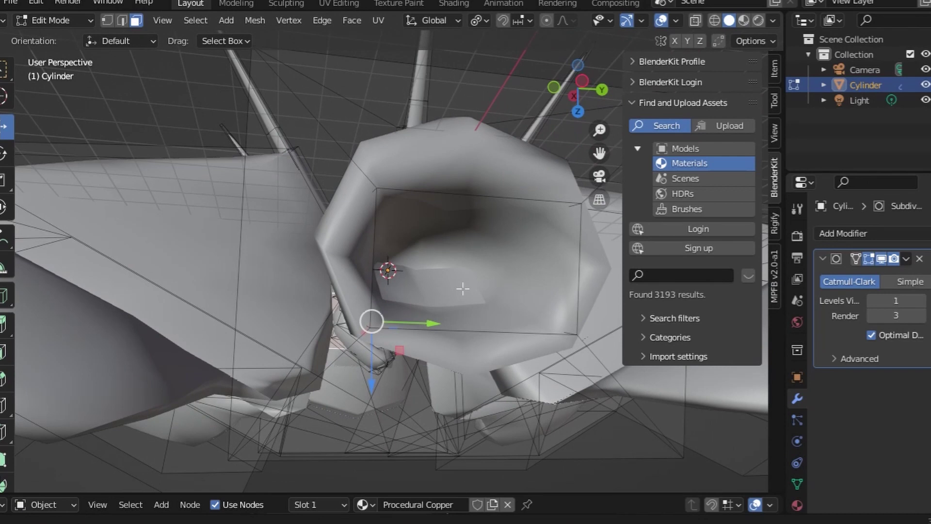
pyautogui.moveTo(462, 289)
pyautogui.mouseDown(button='middle')
pyautogui.moveTo(476, 305)
pyautogui.moveTo(487, 257)
pyautogui.mouseUp(button='middle')
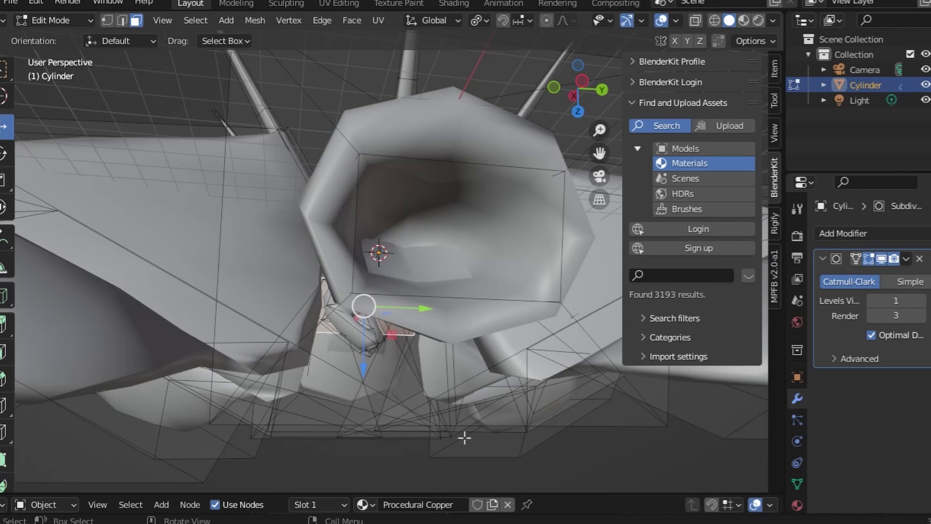
# Extrude, scale and inset the selected side face.
pyautogui.press('e')
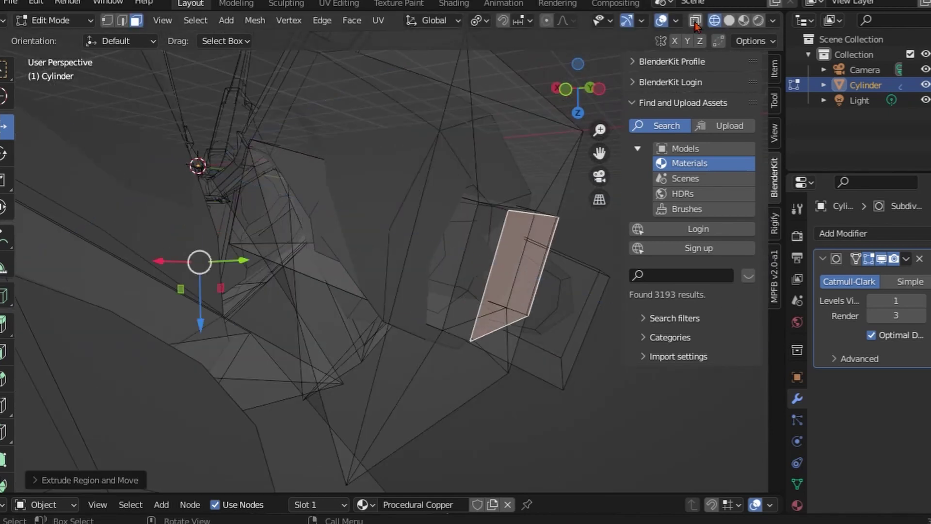
pyautogui.press('s')
pyautogui.click(491, 239)
pyautogui.moveTo(491, 240)
pyautogui.mouseDown(button='middle')
pyautogui.moveTo(498, 242)
pyautogui.moveTo(381, 200)
pyautogui.mouseUp(button='middle')
pyautogui.press('g')
pyautogui.click(499, 243)
pyautogui.press('i')
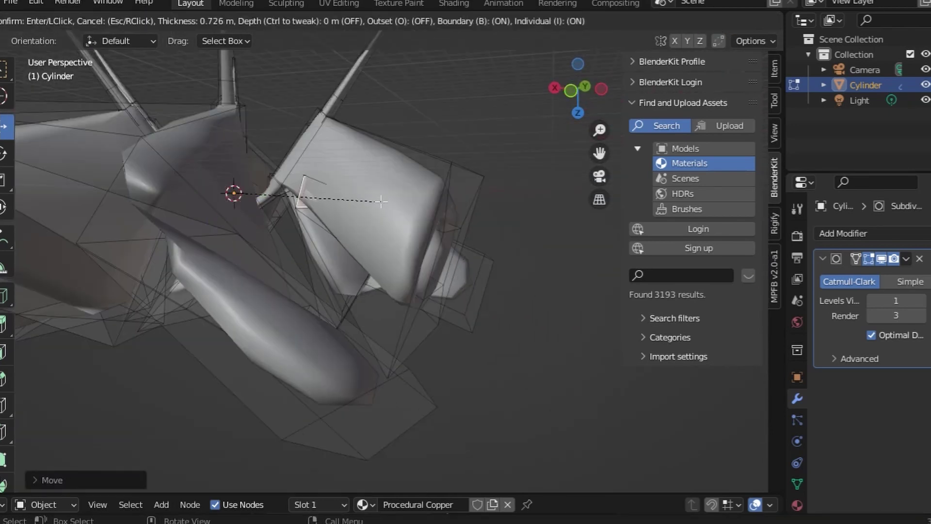
pyautogui.click(731, 329)
# Extrude the face into a long spike and scale its end along Z.
pyautogui.press('g')
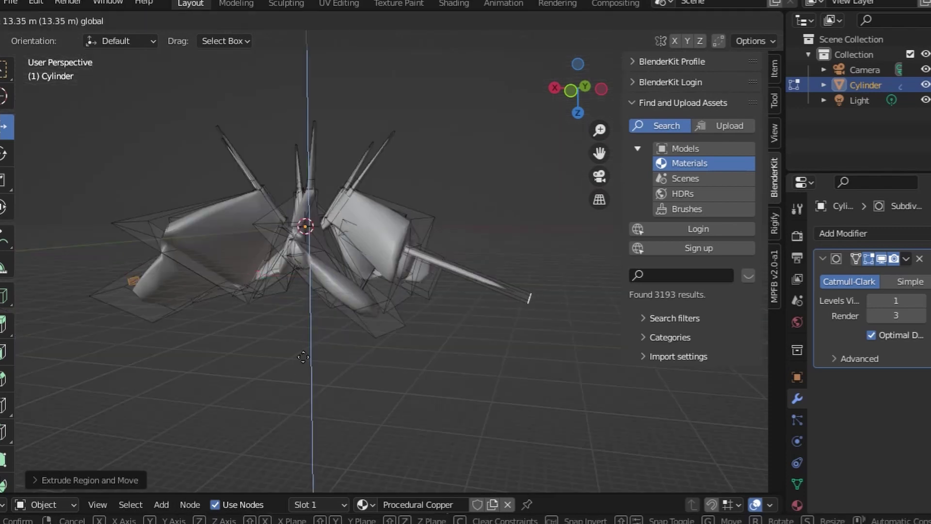
pyautogui.click(405, 316)
pyautogui.moveTo(406, 316); pyautogui.dragTo(553, 291, button='middle')
pyautogui.press('s')
pyautogui.press('z')
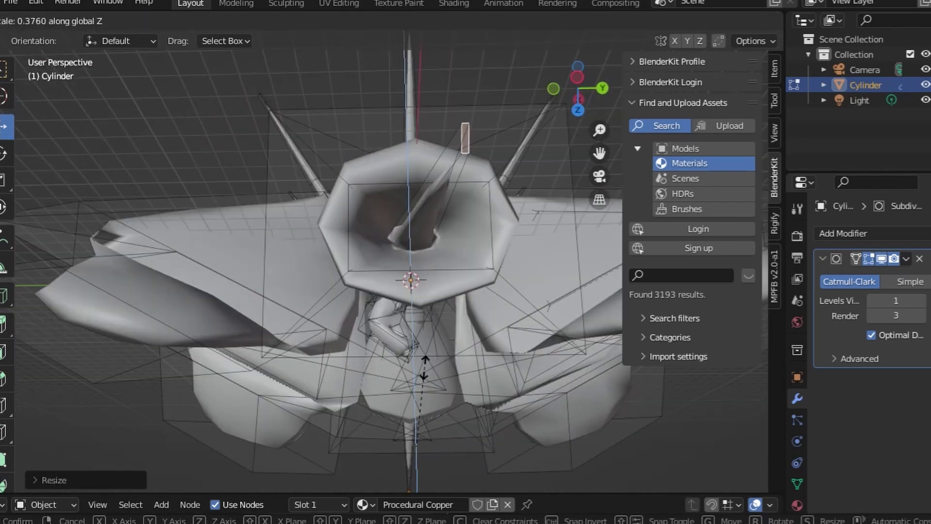
pyautogui.click(425, 367)
pyautogui.moveTo(424, 367)
pyautogui.mouseDown(button='middle')
pyautogui.moveTo(197, 256)
pyautogui.moveTo(290, 218)
pyautogui.mouseUp(button='middle')
# Extend the Edit Mode selection along the entire long spike.
pyautogui.press('Tab')
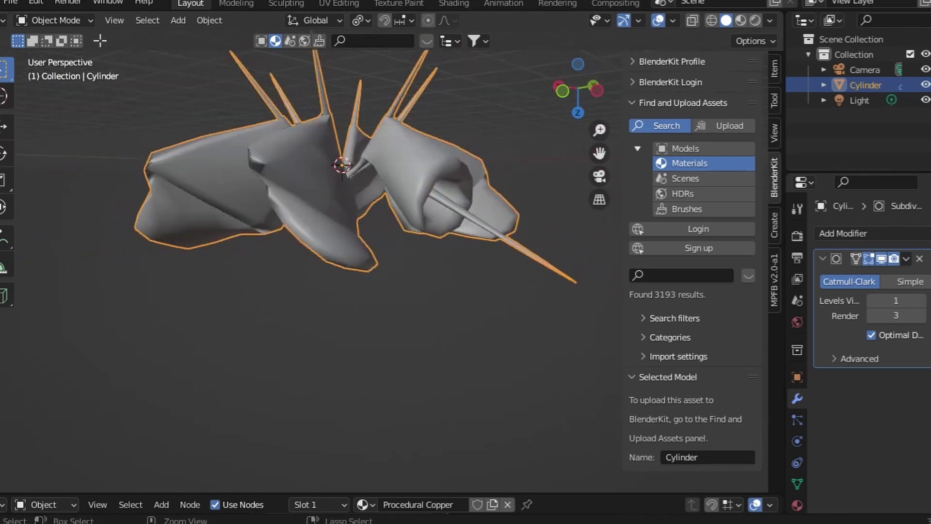
pyautogui.press('Tab')
pyautogui.press('ctrl+KP_Add')
pyautogui.click(797, 506)
# Add Material.004 in a new slot for the long spike with a grey base colour.
pyautogui.click(883, 328)
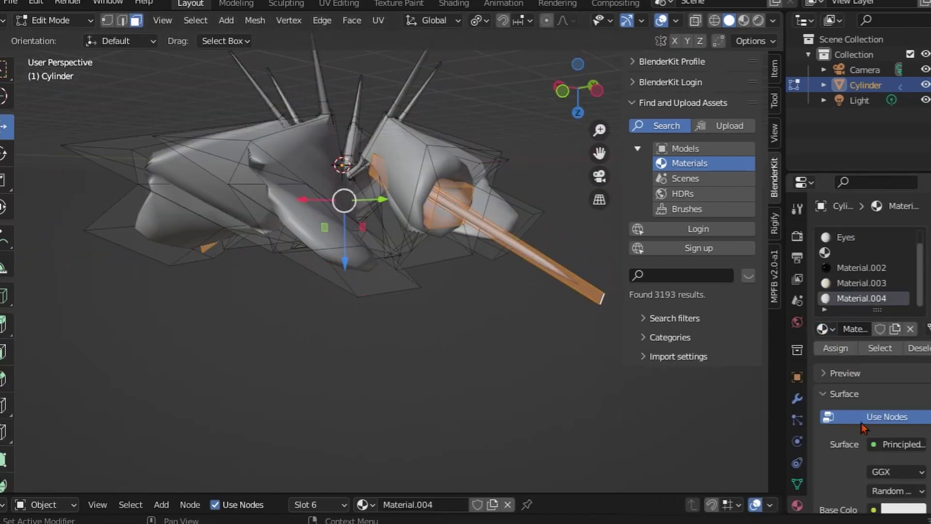
pyautogui.click(743, 20)
pyautogui.click(903, 509)
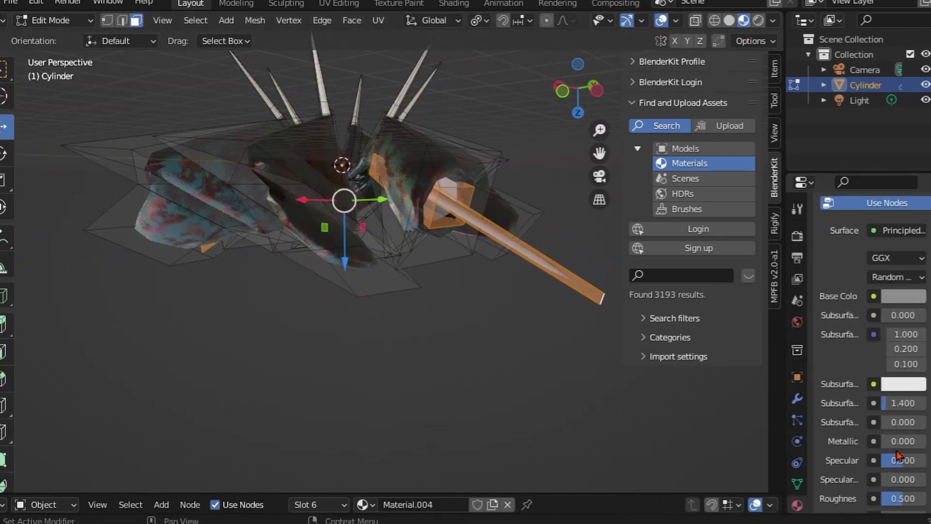
pyautogui.moveTo(280, 280)
pyautogui.mouseDown(button='middle')
pyautogui.moveTo(511, 339)
pyautogui.moveTo(20, 250)
pyautogui.moveTo(276, 202)
pyautogui.moveTo(160, 253)
pyautogui.moveTo(462, 291)
pyautogui.mouseUp(button='middle')
# Select a face on the creature's body and extrude it outward.
pyautogui.hotkey('ctrl', 'z')
pyautogui.click(160, 253)
pyautogui.click(371, 274)
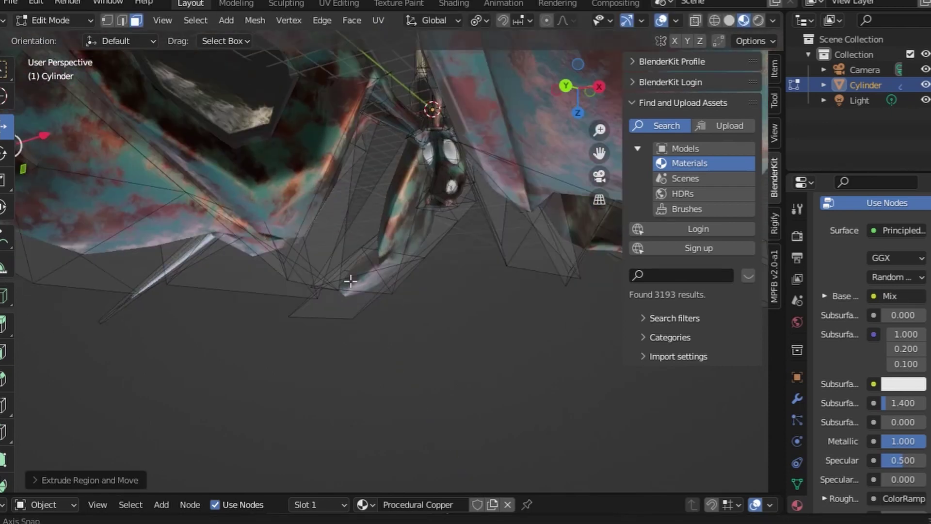
pyautogui.moveTo(349, 281)
pyautogui.mouseDown(button='middle')
pyautogui.moveTo(371, 291)
pyautogui.moveTo(434, 279)
pyautogui.mouseUp(button='middle')
# Extrude the lower wing face twice and reposition it to start an arm.
pyautogui.press('e')
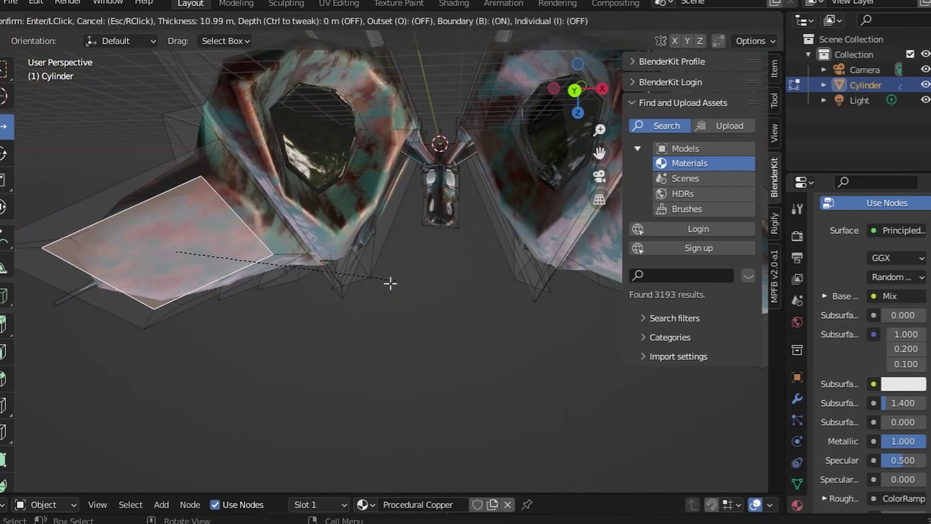
pyautogui.click(370, 349)
pyautogui.moveTo(369, 349)
pyautogui.mouseDown(button='middle')
pyautogui.moveTo(345, 343)
pyautogui.moveTo(367, 324)
pyautogui.mouseUp(button='middle')
pyautogui.press('e')
pyautogui.click(367, 324)
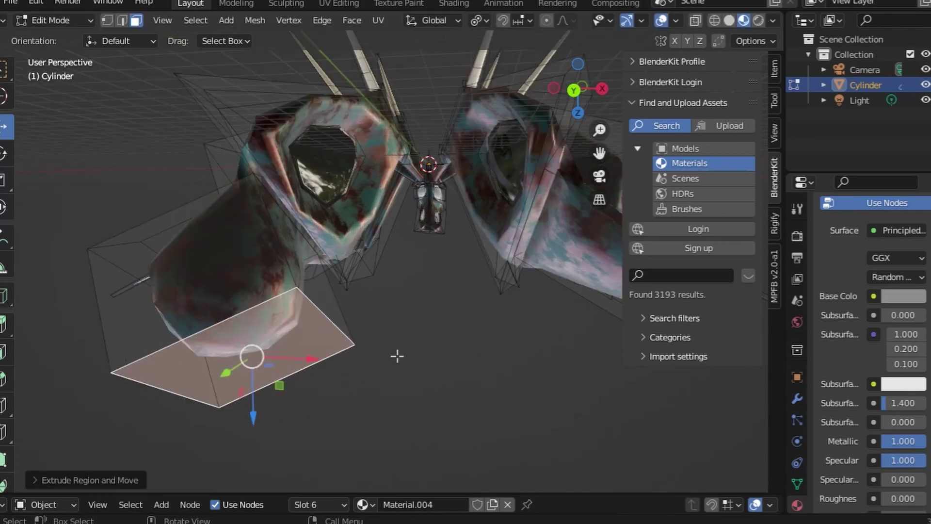
pyautogui.moveTo(396, 353)
pyautogui.mouseDown(button='middle')
pyautogui.moveTo(310, 291)
pyautogui.moveTo(368, 340)
pyautogui.moveTo(315, 345)
pyautogui.moveTo(348, 312)
pyautogui.mouseUp(button='middle')
pyautogui.press('g')
pyautogui.click(402, 360)
pyautogui.press('g')
pyautogui.click(315, 344)
# Extrude the face again and drag it outward to lengthen the arm.
pyautogui.press('e')
pyautogui.click(388, 399)
pyautogui.press('g')
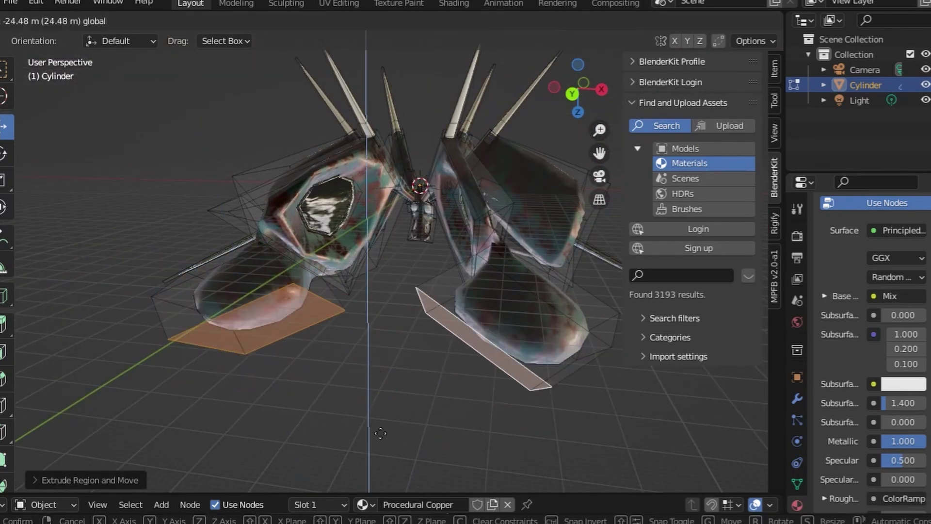
pyautogui.click(447, 181)
pyautogui.press('g')
pyautogui.moveTo(446, 181)
pyautogui.mouseDown(button='middle')
pyautogui.moveTo(434, 202)
pyautogui.moveTo(447, 260)
pyautogui.moveTo(339, 243)
pyautogui.moveTo(433, 236)
pyautogui.mouseUp(button='middle')
pyautogui.click(434, 202)
pyautogui.press('g')
pyautogui.click(447, 260)
pyautogui.press('g')
pyautogui.click(340, 242)
# Extrude the arm faces further on both sides and narrow them along local Y.
pyautogui.press('e')
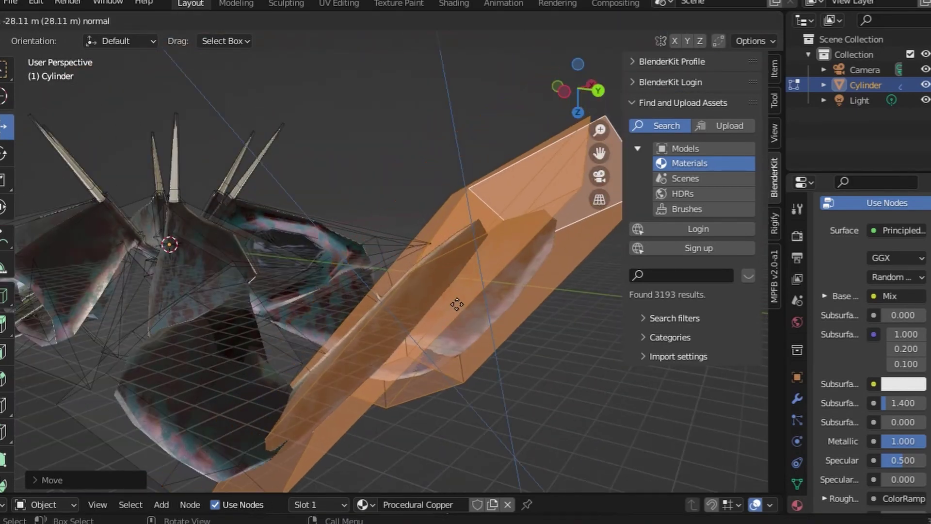
pyautogui.click(223, 287)
pyautogui.moveTo(223, 286)
pyautogui.mouseDown(button='middle')
pyautogui.moveTo(276, 303)
pyautogui.moveTo(218, 304)
pyautogui.mouseUp(button='middle')
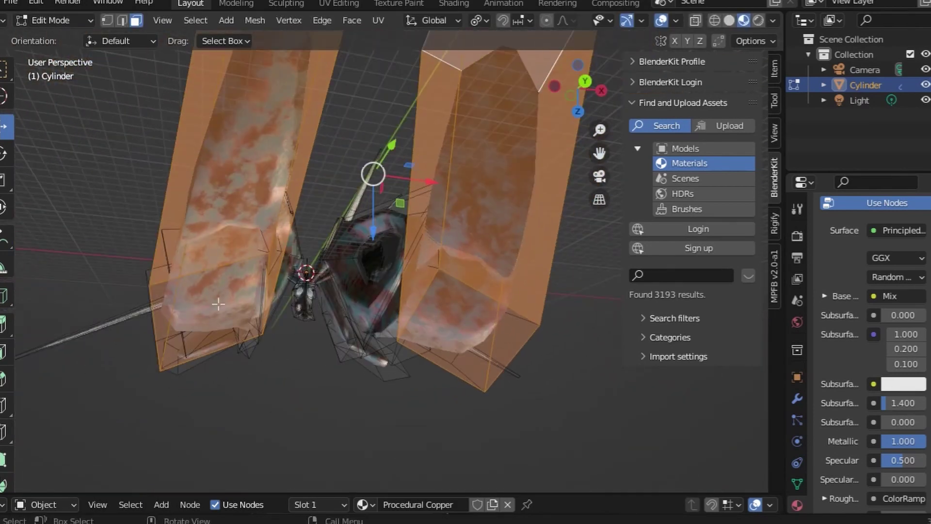
pyautogui.press('e')
pyautogui.moveTo(471, 336); pyautogui.dragTo(16, 119, button='middle')
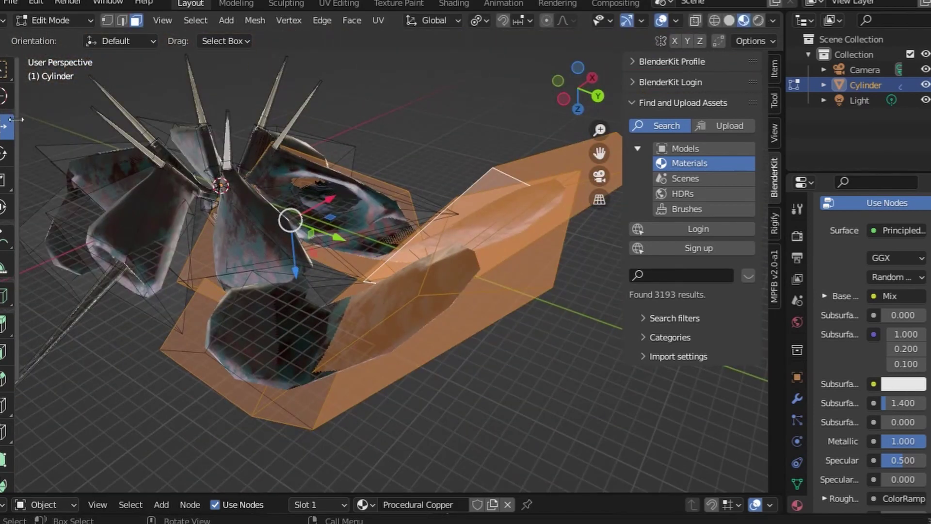
pyautogui.press('e')
pyautogui.click(340, 233)
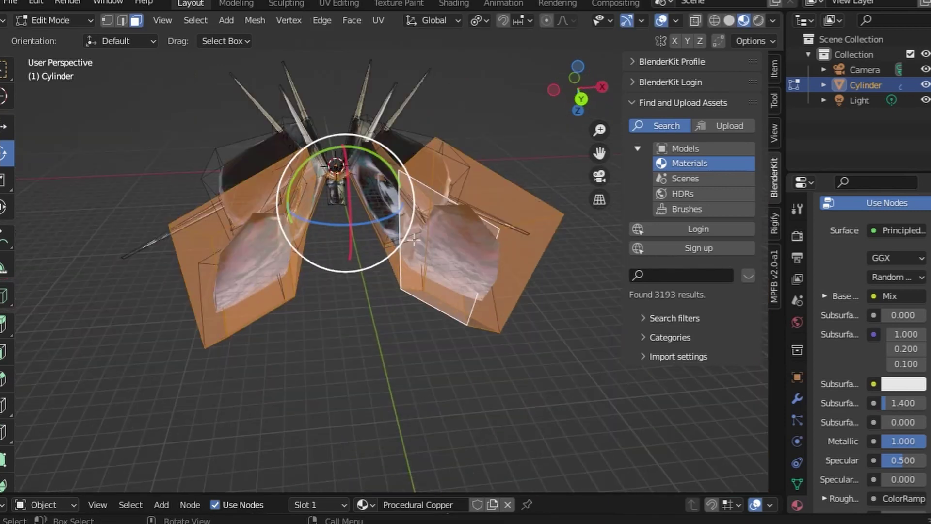
pyautogui.moveTo(339, 233)
pyautogui.mouseDown(button='middle')
pyautogui.moveTo(457, 319)
pyautogui.moveTo(556, 351)
pyautogui.mouseUp(button='middle')
pyautogui.press('s')
pyautogui.press('Escape')
pyautogui.moveTo(551, 395); pyautogui.dragTo(386, 224, button='middle')
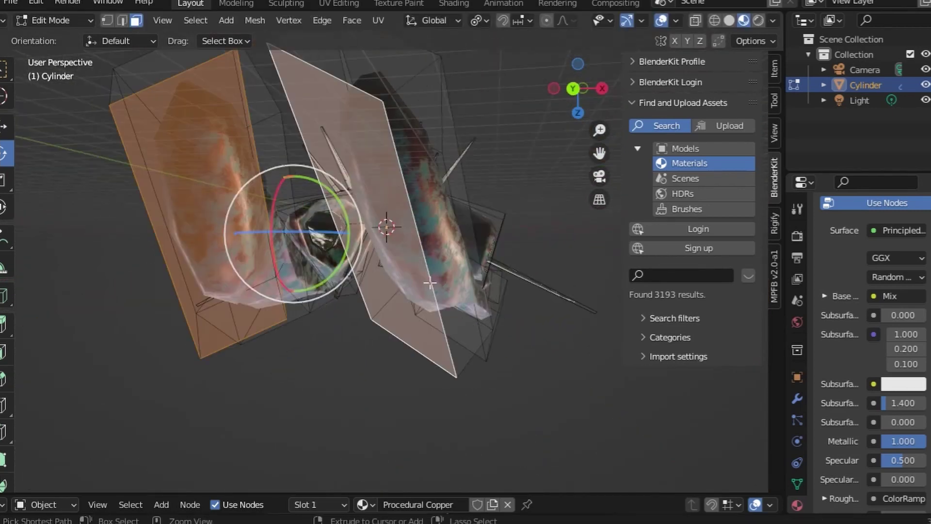
pyautogui.press('s')
pyautogui.press('y')
pyautogui.press('y')
pyautogui.click(411, 274)
pyautogui.moveTo(412, 274)
pyautogui.mouseDown(button='middle')
pyautogui.moveTo(225, 227)
pyautogui.moveTo(343, 243)
pyautogui.moveTo(336, 196)
pyautogui.mouseUp(button='middle')
# Scale the arm-end faces along the Z axis, undoing a stray selection shrink.
pyautogui.press('e')
pyautogui.rightClick(689, 50)
pyautogui.press('s')
pyautogui.press('x')
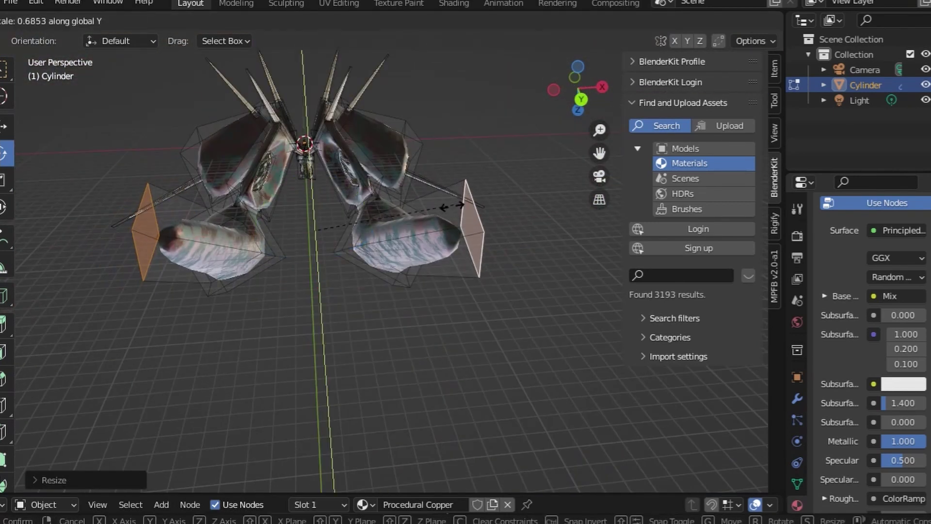
pyautogui.press('z')
pyautogui.click(451, 206)
pyautogui.moveTo(451, 206); pyautogui.dragTo(456, 177, button='middle')
pyautogui.press('ctrl+KP_Subtract')
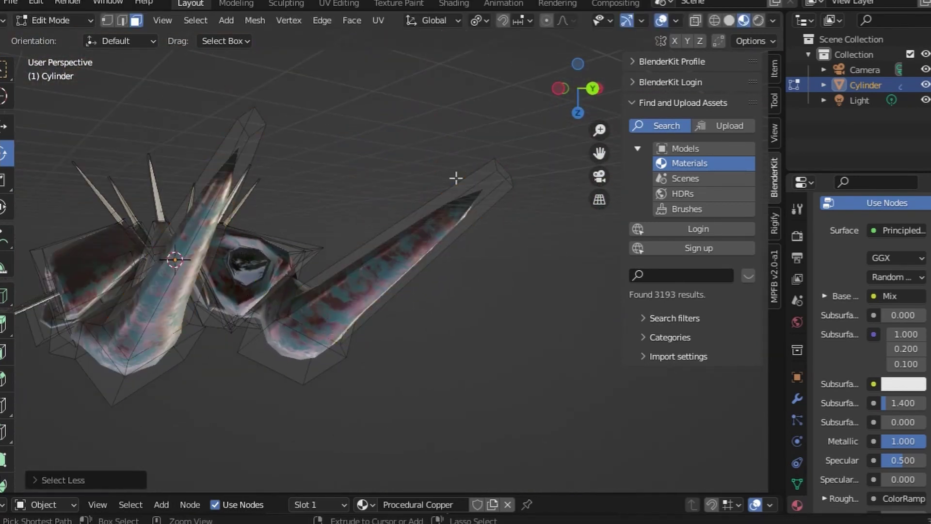
pyautogui.hotkey('ctrl', 'z')
# Inset, extrude and scale down the arm-end faces.
pyautogui.moveTo(474, 253); pyautogui.dragTo(485, 242, button='middle')
pyautogui.press('i')
pyautogui.click(490, 242)
pyautogui.press('e')
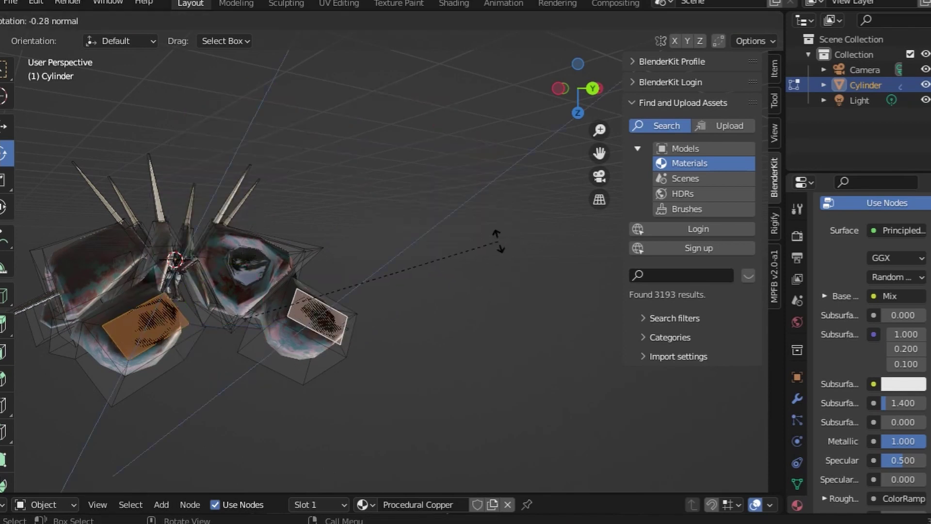
pyautogui.click(497, 240)
pyautogui.press('s')
pyautogui.click(436, 312)
# Extrude the arm ends upward along Z and scale the tips on Y and Z into points.
pyautogui.press('e')
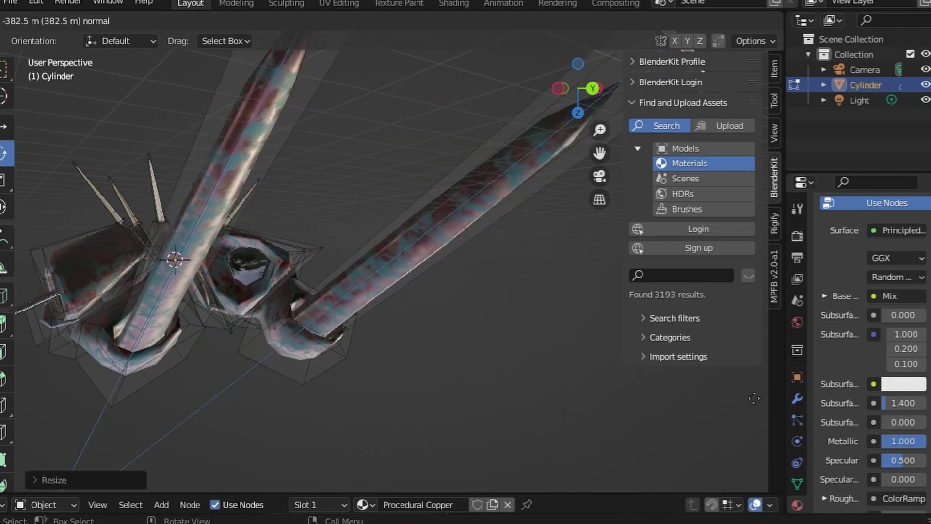
pyautogui.rightClick(754, 398)
pyautogui.press('e')
pyautogui.press('z')
pyautogui.click(345, 292)
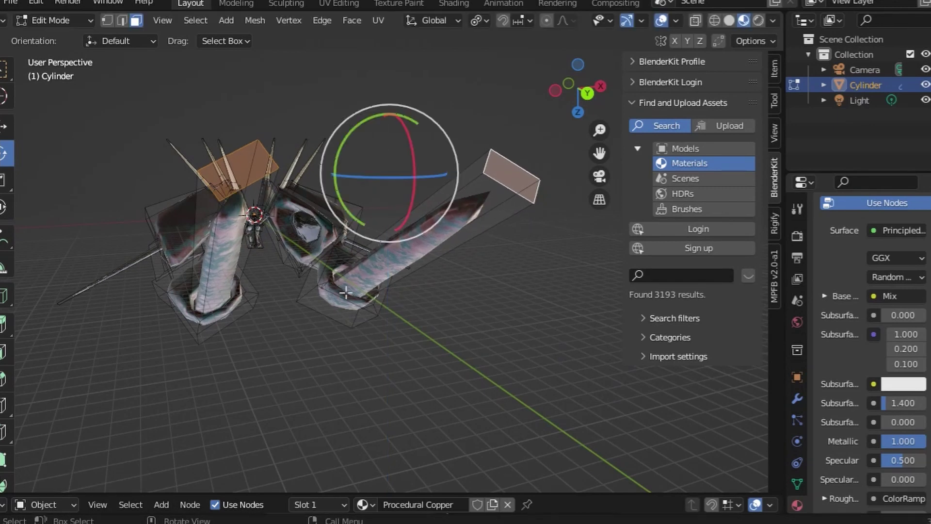
pyautogui.press('s')
pyautogui.moveTo(346, 292); pyautogui.dragTo(315, 186, button='middle')
pyautogui.press('y')
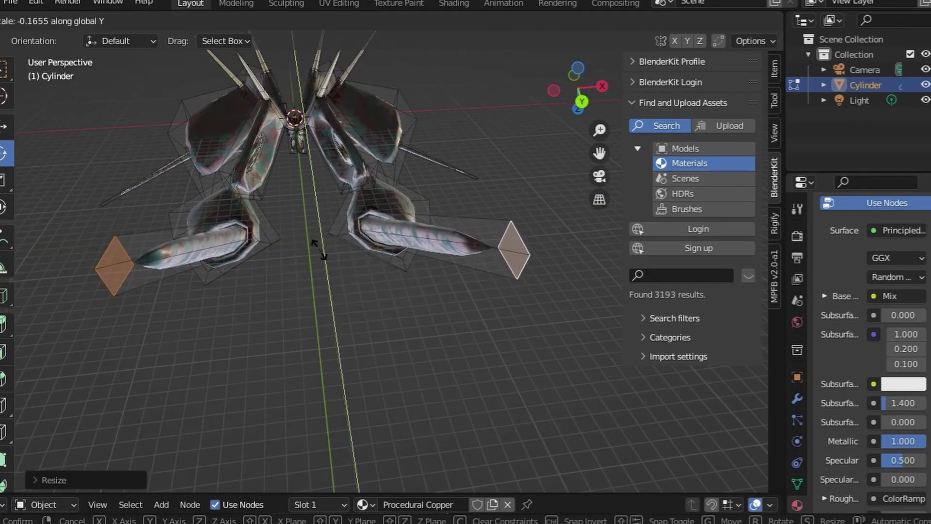
pyautogui.moveTo(318, 248); pyautogui.dragTo(306, 271, button='middle')
pyautogui.press('z')
pyautogui.click(400, 289)
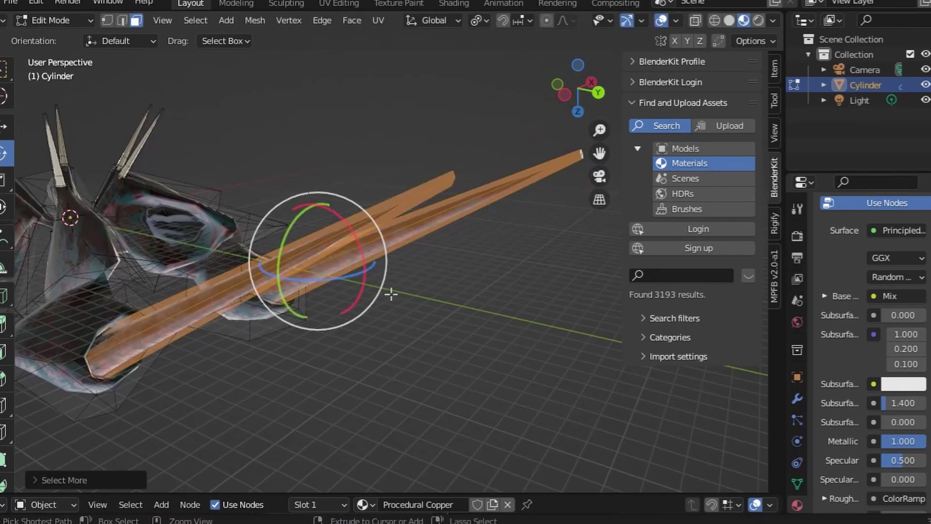
pyautogui.moveTo(391, 293)
pyautogui.mouseDown(button='middle')
pyautogui.moveTo(270, 376)
pyautogui.moveTo(291, 366)
pyautogui.mouseUp(button='middle')
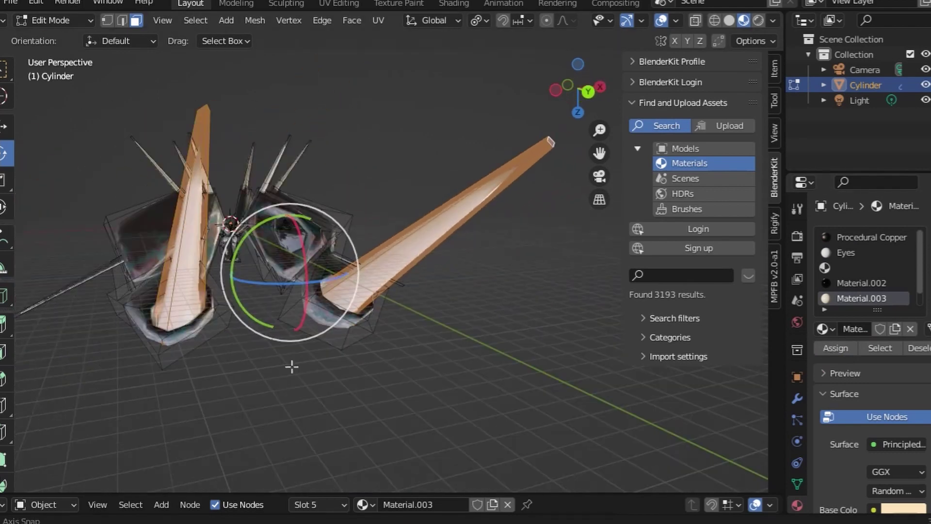
# Leave edit mode and switch the viewport to Solid shading.
pyautogui.press('Tab')
pyautogui.scroll(3, 483, 284)
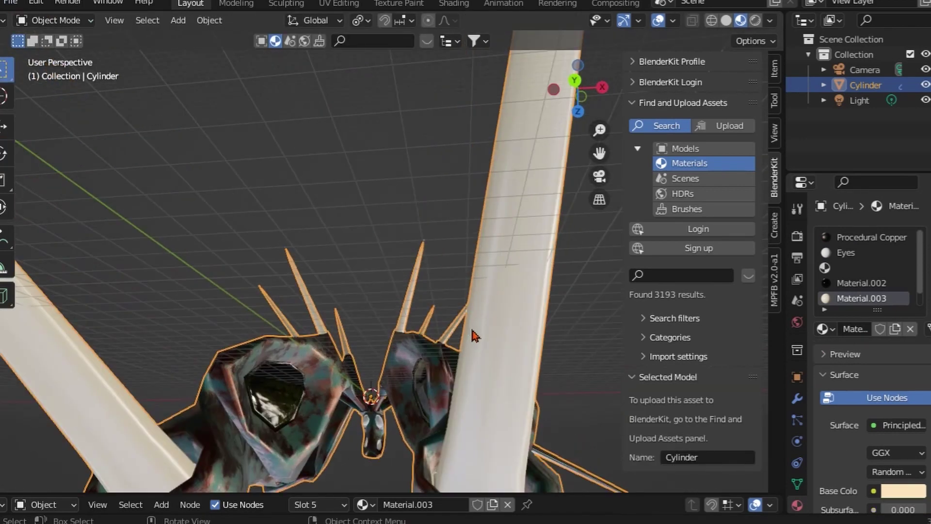
pyautogui.press('z')
pyautogui.moveTo(473, 330)
pyautogui.mouseDown(button='middle')
pyautogui.moveTo(274, 312)
pyautogui.moveTo(286, 335)
pyautogui.mouseUp(button='middle')
# Select a spike-tip face and move it up along Z.
pyautogui.press('Tab')
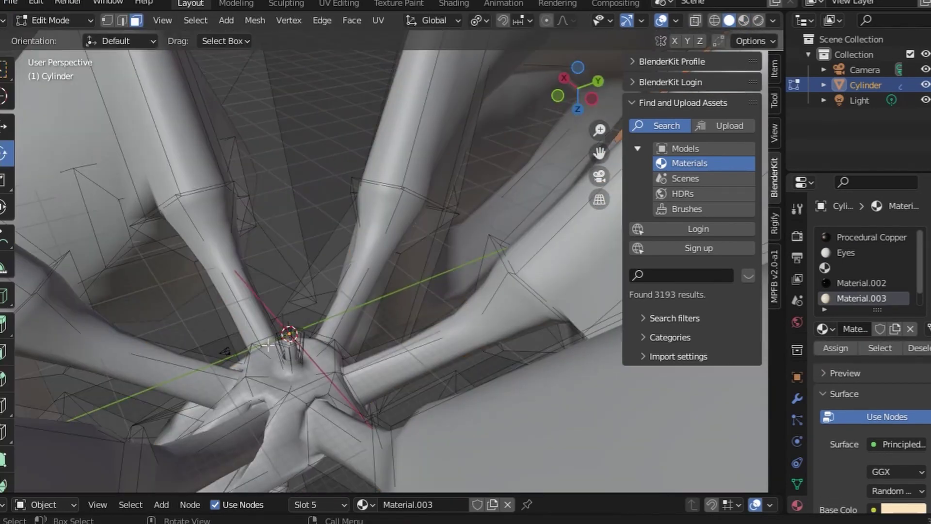
pyautogui.click(286, 334)
pyautogui.press('g')
pyautogui.press('z')
pyautogui.press('z')
pyautogui.click(291, 197)
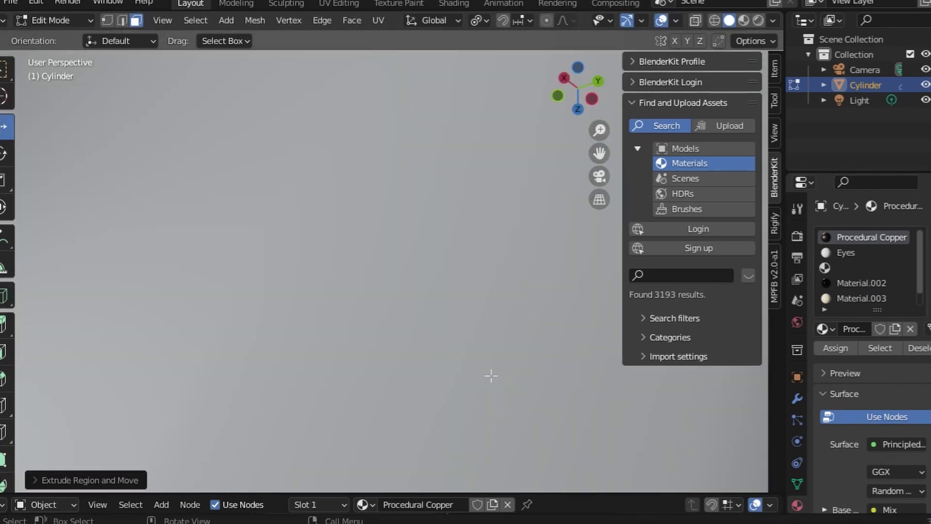
pyautogui.moveTo(490, 374); pyautogui.dragTo(339, 291, button='middle')
pyautogui.scroll(4, 349, 296)
pyautogui.scroll(-5, 349, 296)
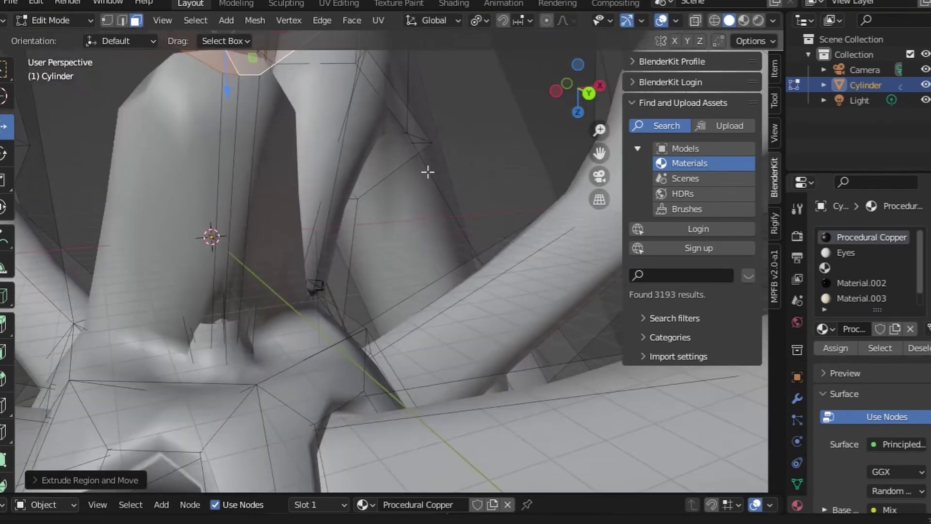
# Try repositioning the spike's top face, undoing two unwanted moves.
pyautogui.press('g')
pyautogui.click(199, 47)
pyautogui.hotkey('ctrl', 'z')
pyautogui.moveTo(198, 47); pyautogui.dragTo(270, 219, button='middle')
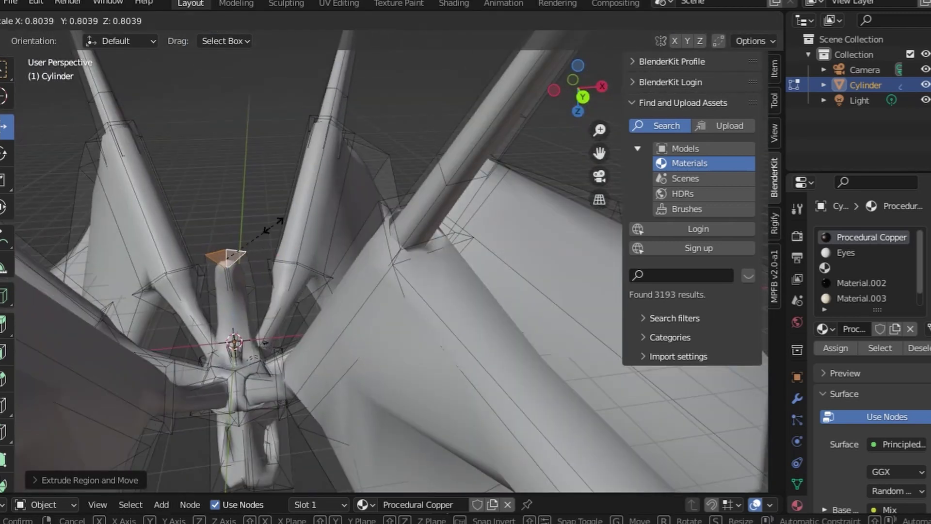
pyautogui.moveTo(281, 260); pyautogui.dragTo(152, 204, button='middle')
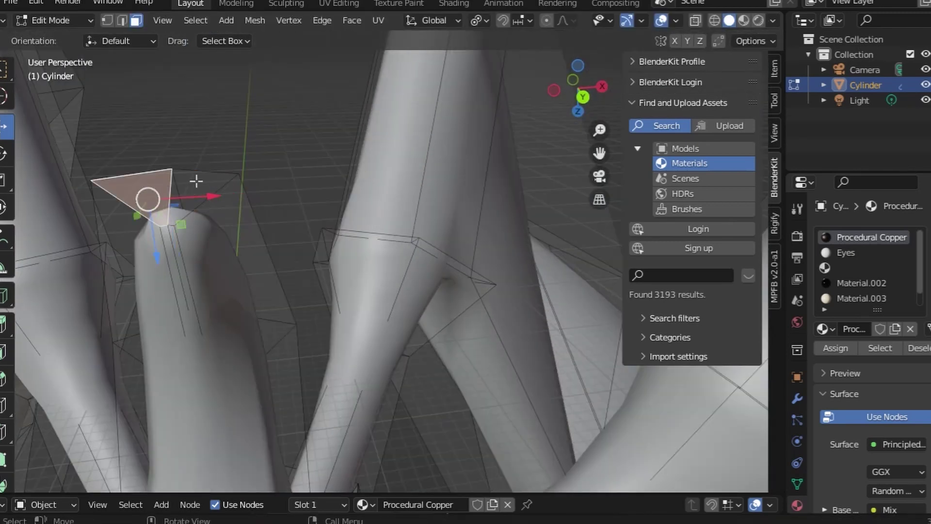
pyautogui.press('g')
pyautogui.click(110, 135)
pyautogui.hotkey('ctrl', 'z')
# Move the top face along Z and Y into a branch and extend its tip into a fork.
pyautogui.moveTo(243, 156); pyautogui.dragTo(296, 223, button='middle')
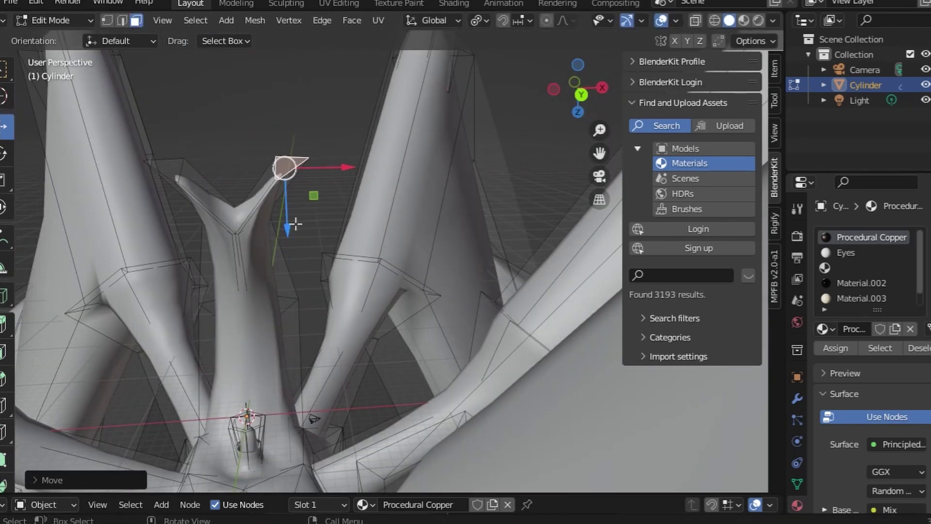
pyautogui.press('g')
pyautogui.press('z')
pyautogui.press('y')
pyautogui.click(257, 194)
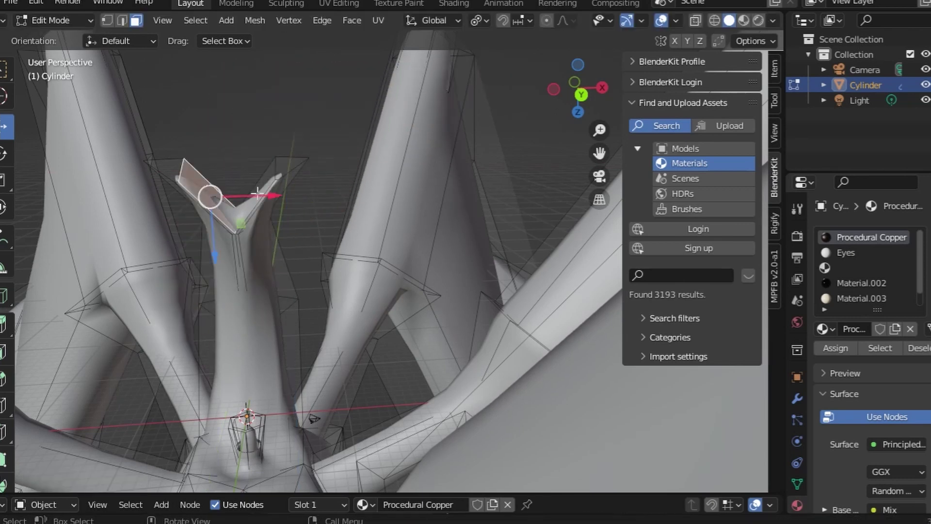
pyautogui.click(301, 216)
pyautogui.moveTo(300, 216)
pyautogui.mouseDown(button='middle')
pyautogui.moveTo(299, 270)
pyautogui.moveTo(366, 251)
pyautogui.mouseUp(button='middle')
pyautogui.click(373, 105)
pyautogui.moveTo(373, 106); pyautogui.dragTo(404, 111, button='middle')
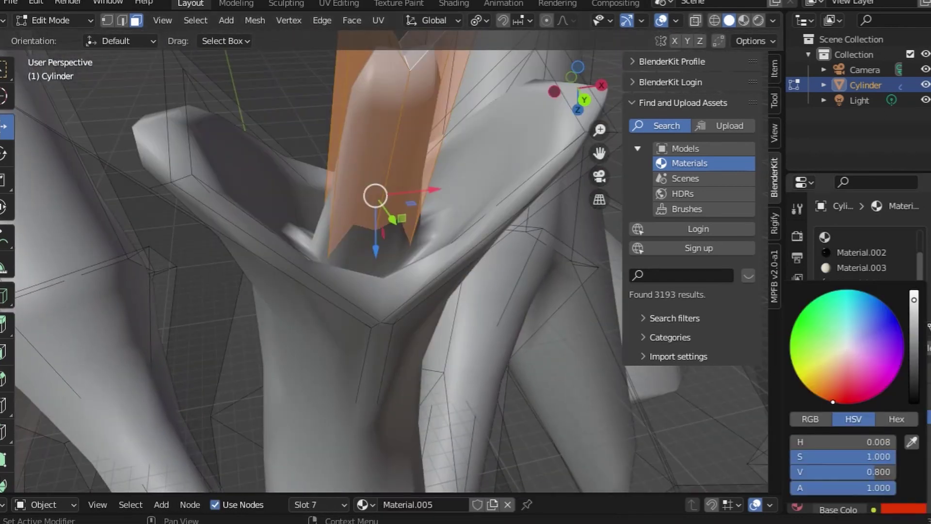
# Leave edit mode and zoom out to view the whole creature.
pyautogui.scroll(-5, 314, 204)
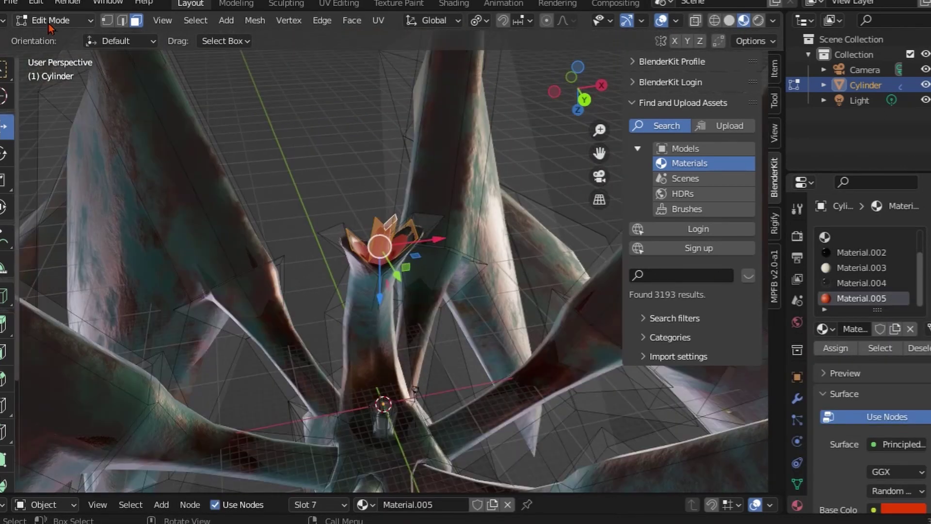
pyautogui.press('Tab')
pyautogui.moveTo(405, 318); pyautogui.dragTo(399, 275, button='middle')
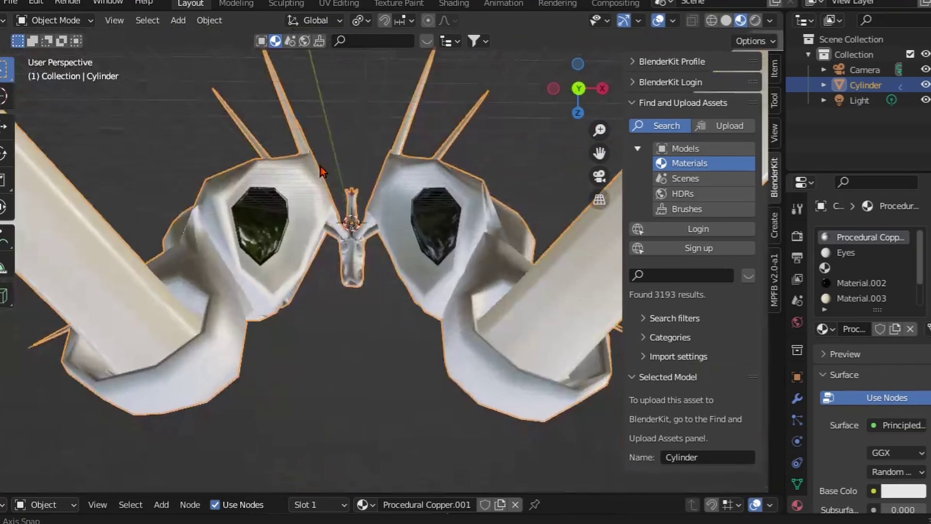
pyautogui.keyDown('ctrl'); pyautogui.moveTo(320, 171); pyautogui.dragTo(353, 107, button='middle'); pyautogui.keyUp('ctrl')
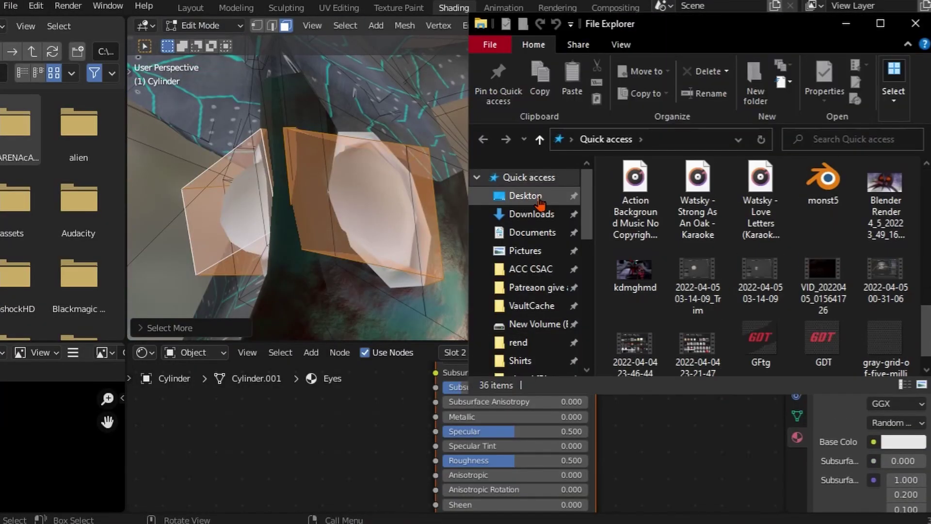
# Drag the downloaded JPG from Downloads into the Eyes material as an Image Texture node.
pyautogui.click(531, 214)
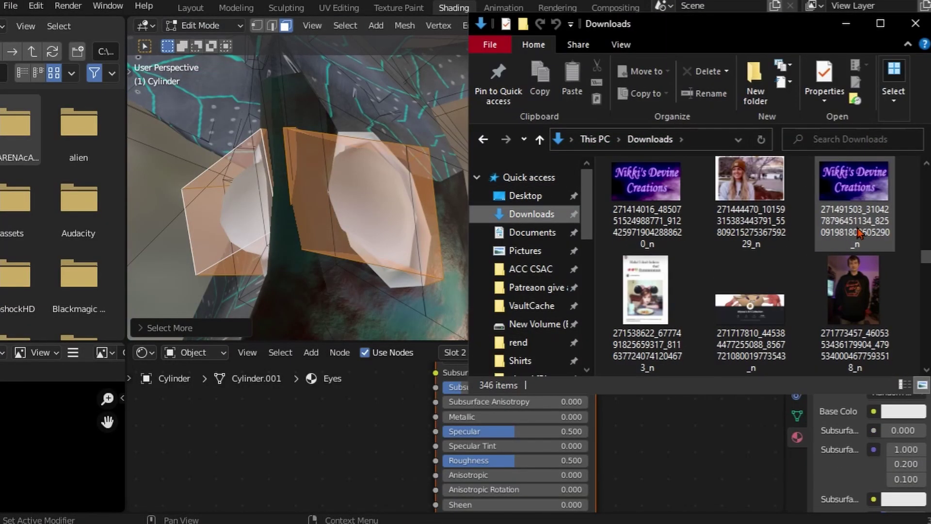
pyautogui.scroll(-10, 857, 233)
pyautogui.scroll(-5, 857, 233)
pyautogui.moveTo(851, 291); pyautogui.dragTo(320, 451)
# Add a MixRGB node, linking Mix Color to Emission and image Alpha to Principled BSDF Alpha.
pyautogui.click(310, 352)
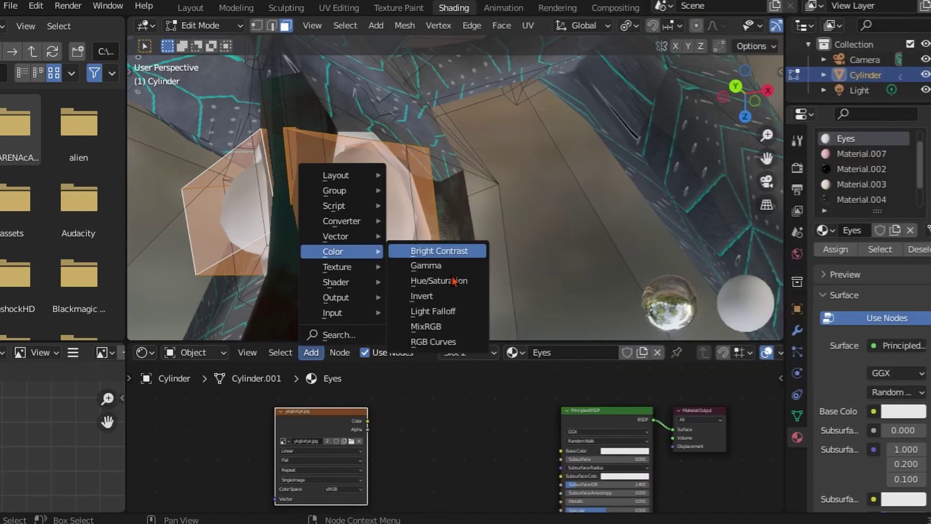
pyautogui.click(426, 326)
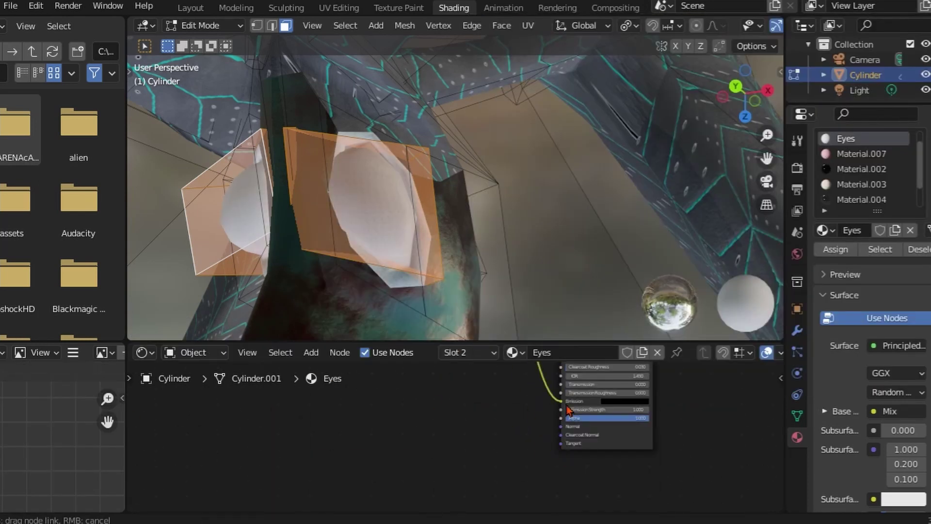
pyautogui.moveTo(503, 421); pyautogui.dragTo(635, 374)
pyautogui.moveTo(485, 380); pyautogui.dragTo(636, 392)
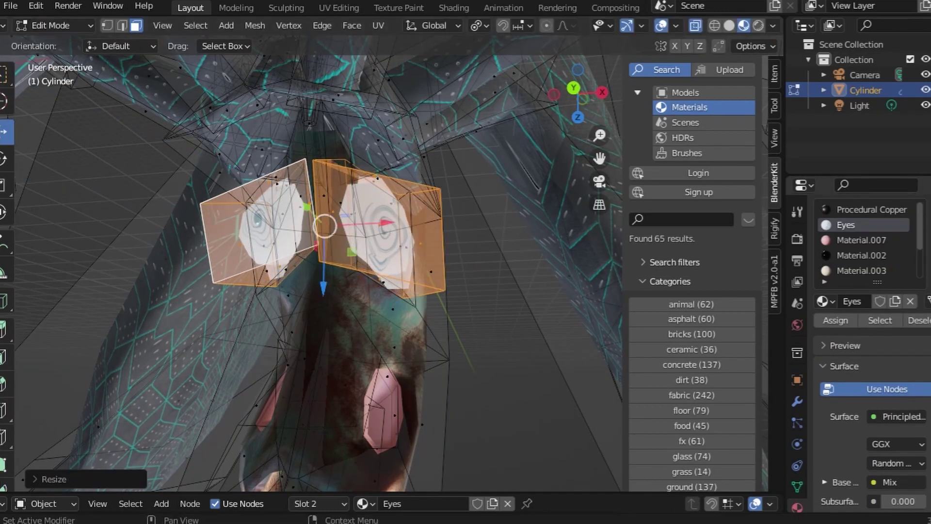
# Preview the creature in Rendered Cycles shading in Object Mode, orbiting and zooming to inspect it.
pyautogui.click(797, 239)
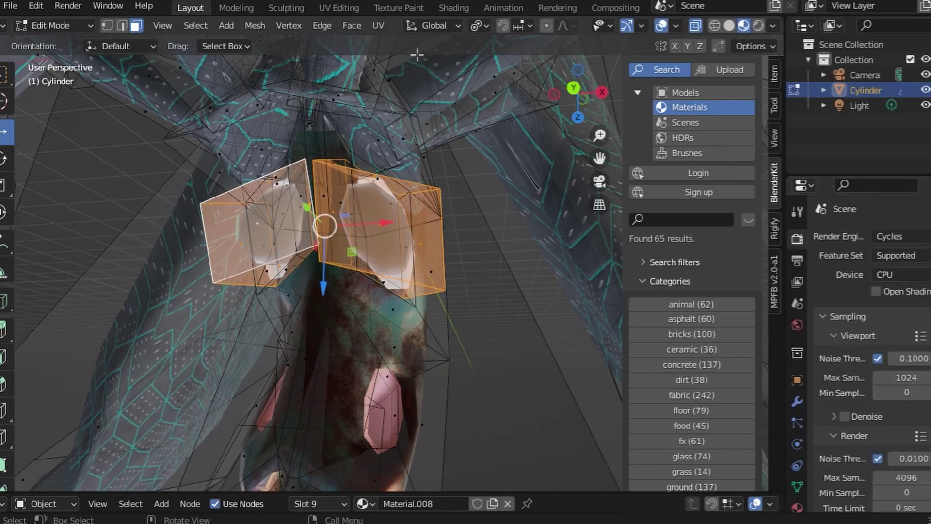
pyautogui.click(757, 25)
pyautogui.press('Tab')
pyautogui.moveTo(96, 281); pyautogui.dragTo(291, 291, button='middle')
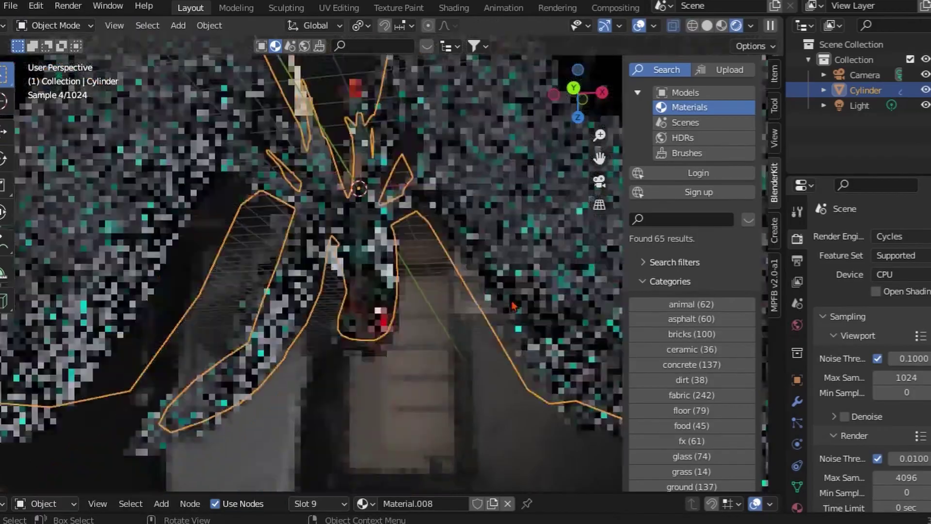
pyautogui.scroll(3, 475, 303)
pyautogui.scroll(2, 476, 303)
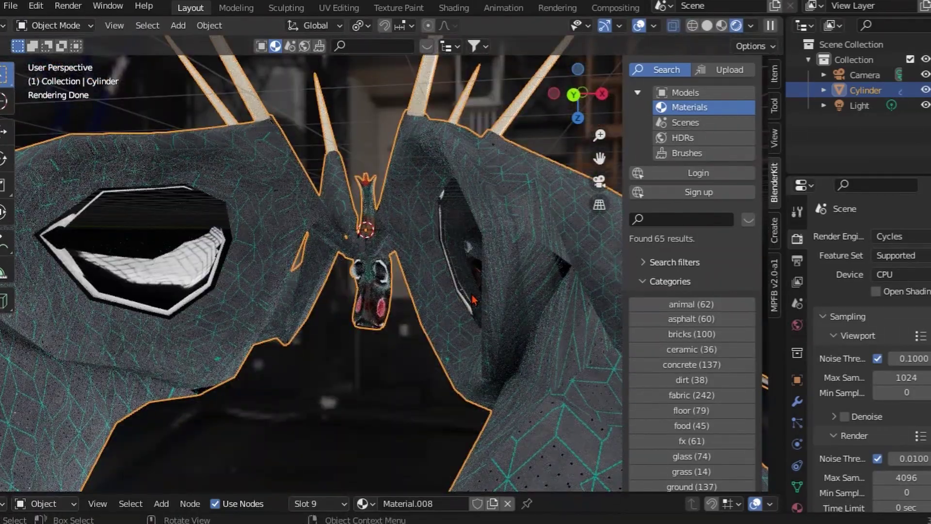
pyautogui.scroll(-2, 473, 299)
# Select the Eyes material and re-enter edit mode with a Rendered preview.
pyautogui.scroll(5, 472, 299)
pyautogui.click(721, 26)
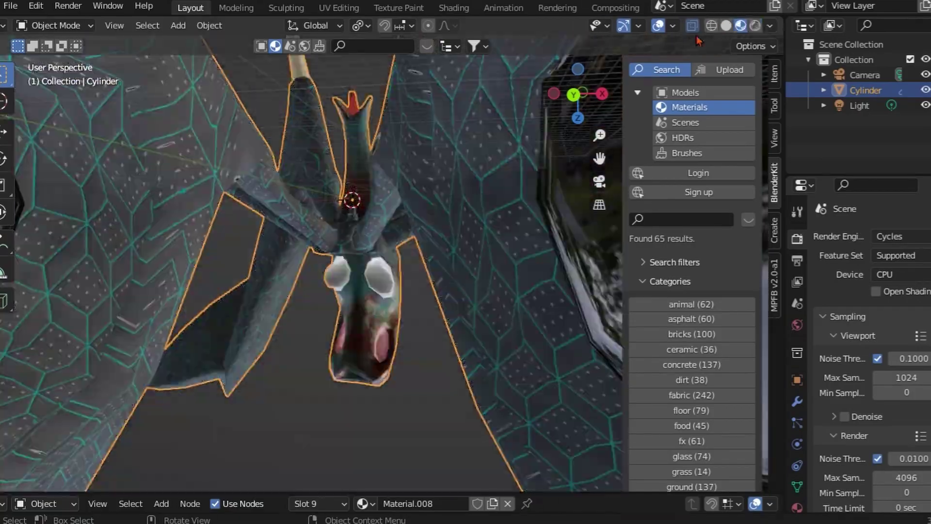
pyautogui.click(755, 25)
pyautogui.click(797, 507)
pyautogui.click(853, 235)
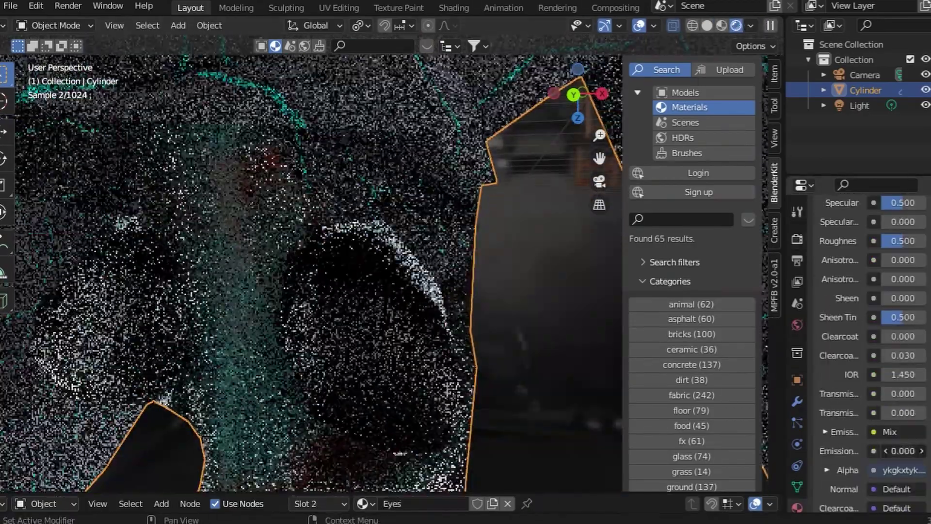
pyautogui.press('Tab')
pyautogui.press('Tab')
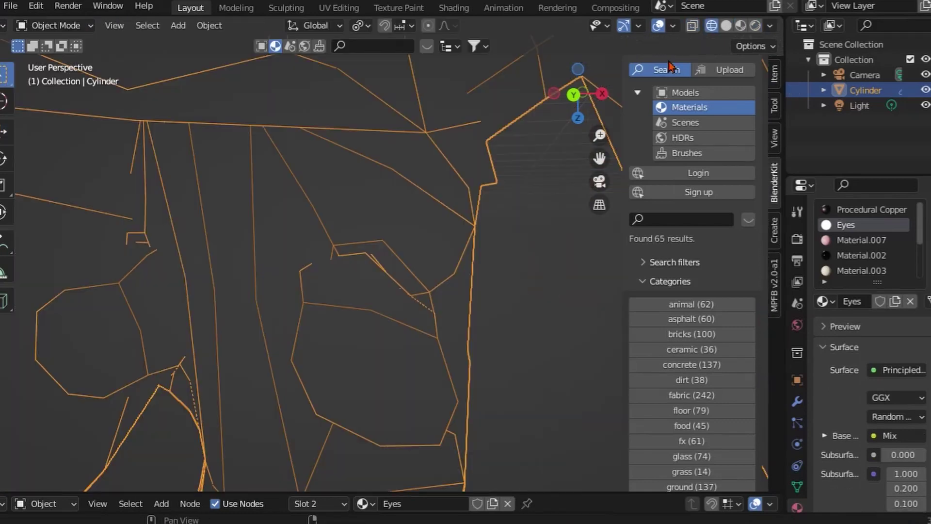
pyautogui.scroll(-2, 423, 267)
pyautogui.click(755, 25)
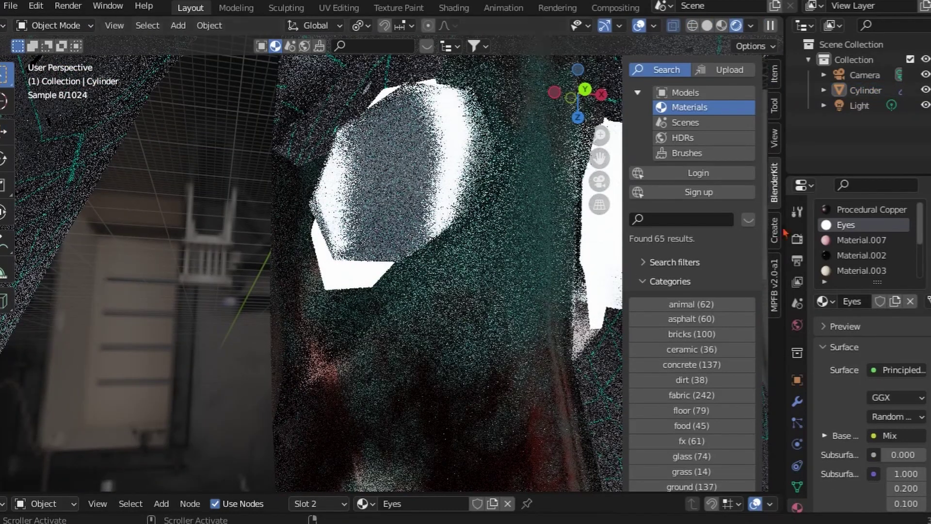
# Connect the eye image to the Mix node's Color1 and set Fac to 1.000.
pyautogui.click(454, 8)
pyautogui.moveTo(485, 388); pyautogui.dragTo(526, 387)
pyautogui.moveTo(485, 460); pyautogui.dragTo(564, 461, button='middle')
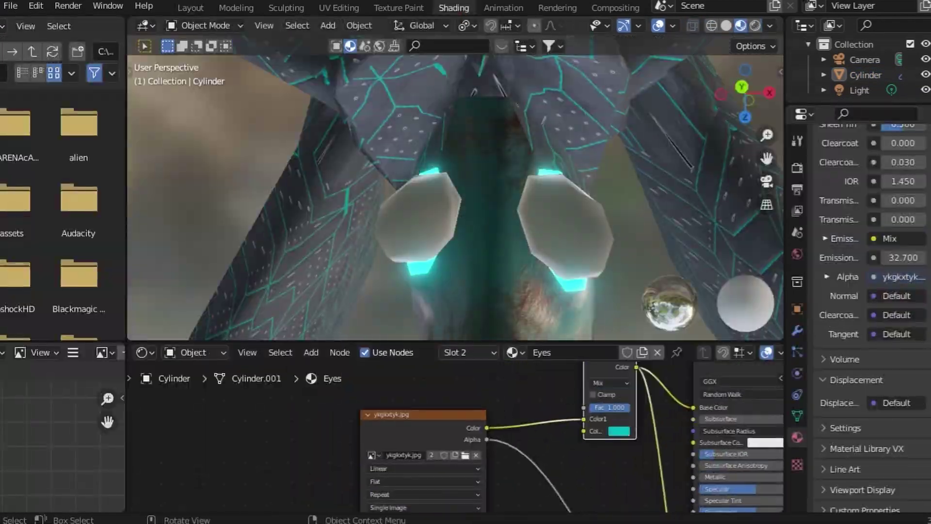
pyautogui.click(746, 25)
pyautogui.scroll(10, 867, 218)
pyautogui.scroll(-3, 861, 204)
# Make Material.008's Glass BSDF black with Roughness 0 and IOR 0.55.
pyautogui.click(861, 230)
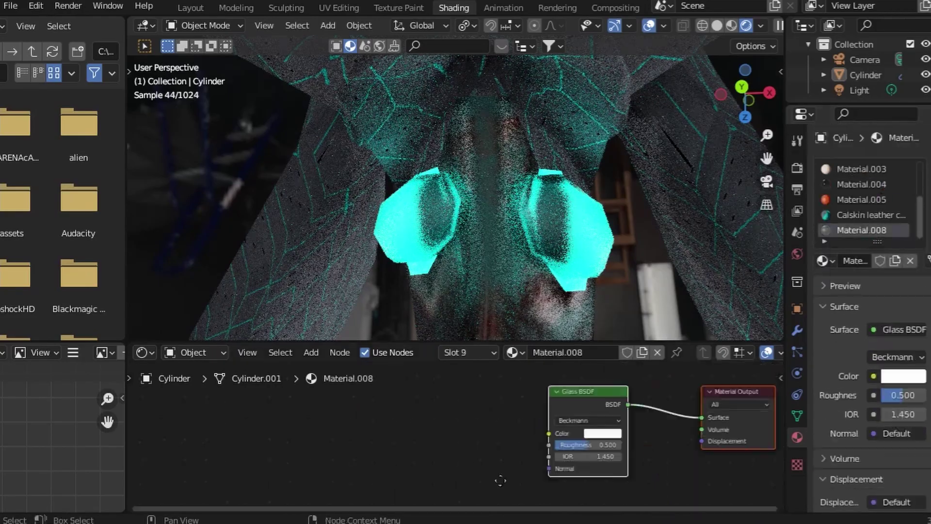
pyautogui.moveTo(505, 463)
pyautogui.mouseDown()
pyautogui.moveTo(446, 463)
pyautogui.moveTo(456, 478)
pyautogui.mouseUp()
pyautogui.click(191, 8)
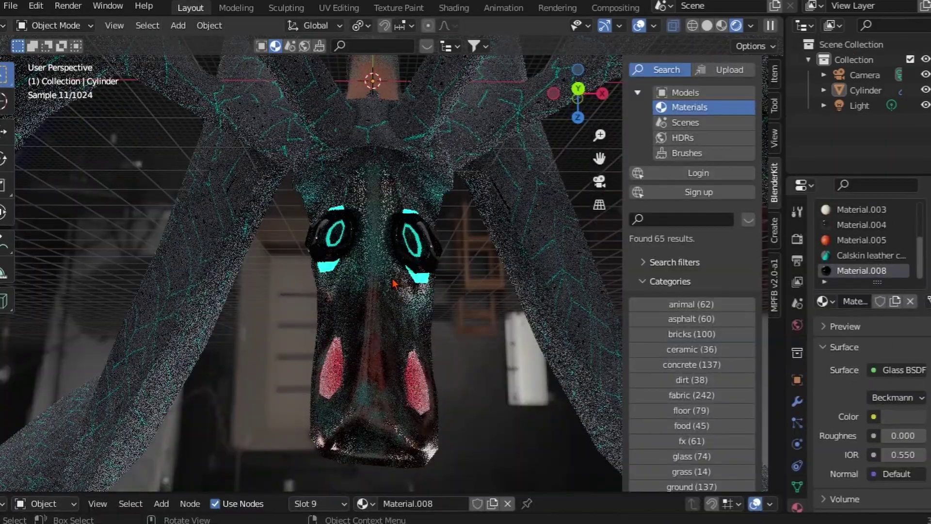
# Orbit to the creature's head from the side and return to mesh edit mode.
pyautogui.moveTo(394, 285); pyautogui.dragTo(265, 295, button='middle')
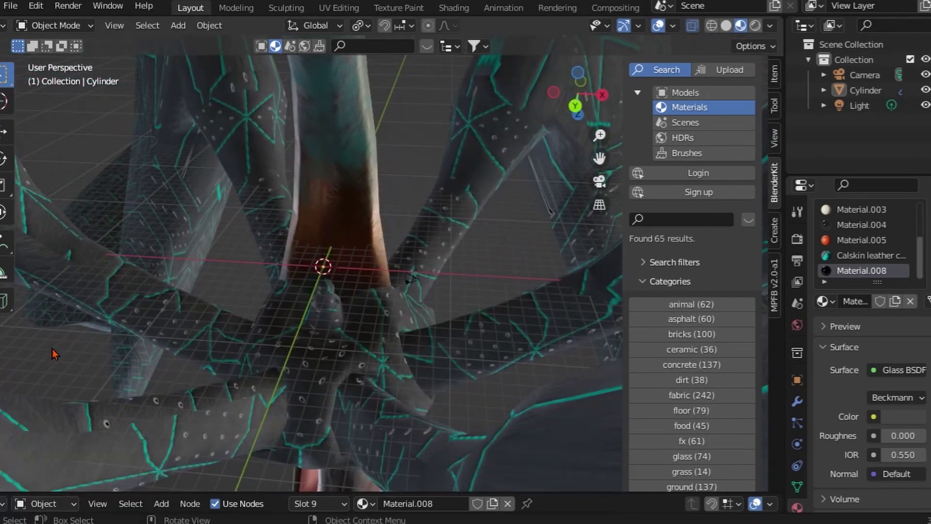
pyautogui.scroll(2, 265, 294)
pyautogui.press('Tab')
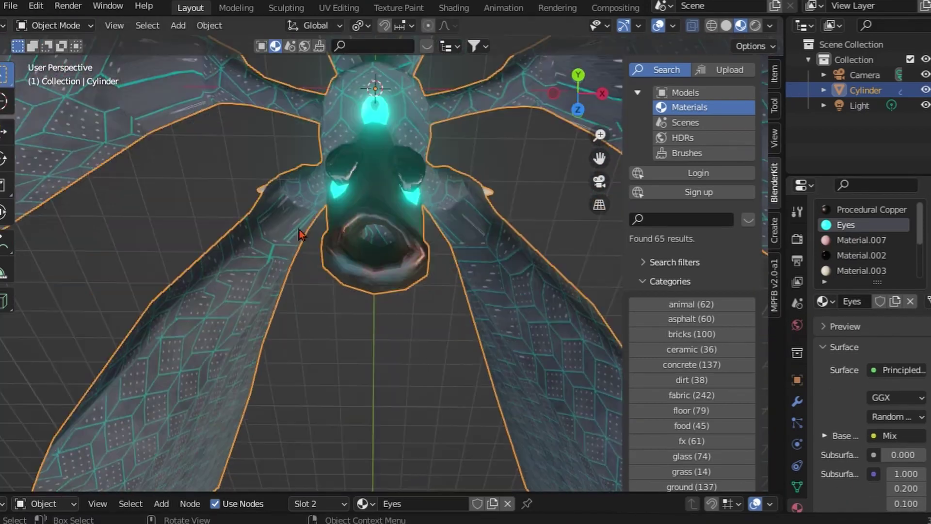
pyautogui.moveTo(349, 260); pyautogui.dragTo(278, 194, button='middle')
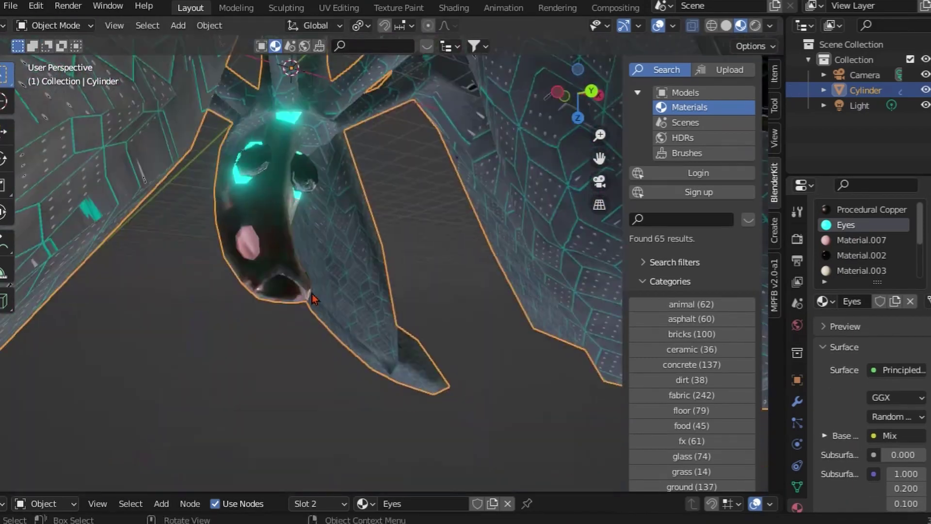
pyautogui.scroll(3, 279, 194)
pyautogui.press('Tab')
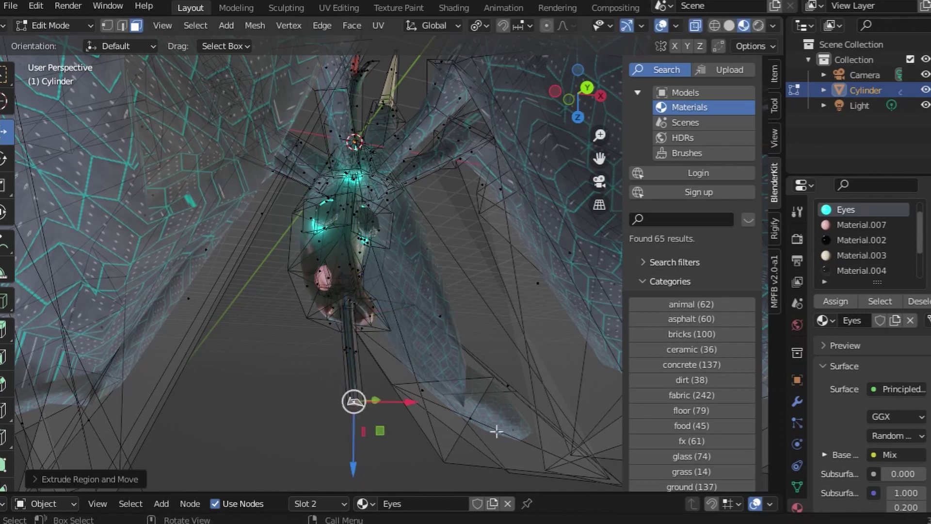
# Scale the extruded mouth section into a thin tongue and shrink its tip.
pyautogui.press('s')
pyautogui.press('Return')
pyautogui.moveTo(345, 343); pyautogui.dragTo(485, 385, button='middle')
pyautogui.press('s')
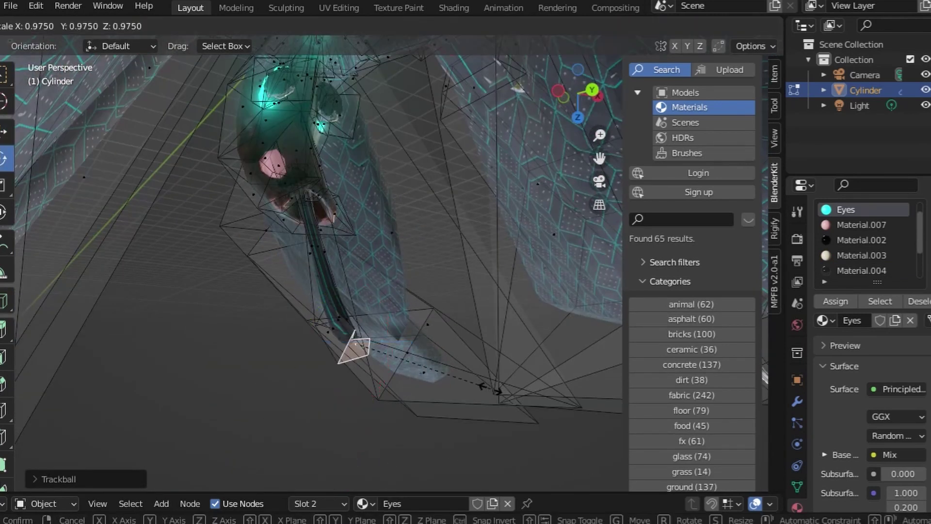
pyautogui.click(359, 204)
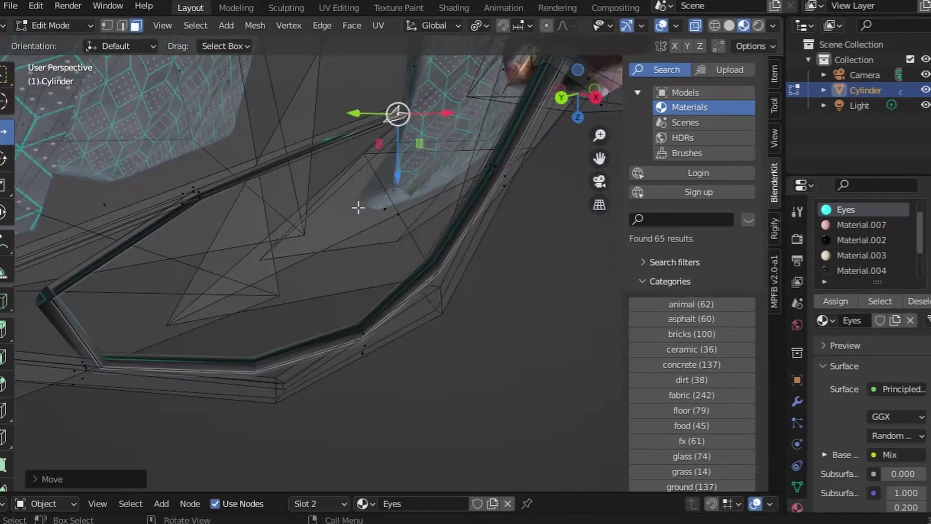
pyautogui.moveTo(358, 204)
pyautogui.mouseDown(button='middle')
pyautogui.moveTo(536, 226)
pyautogui.moveTo(343, 270)
pyautogui.moveTo(354, 183)
pyautogui.mouseUp(button='middle')
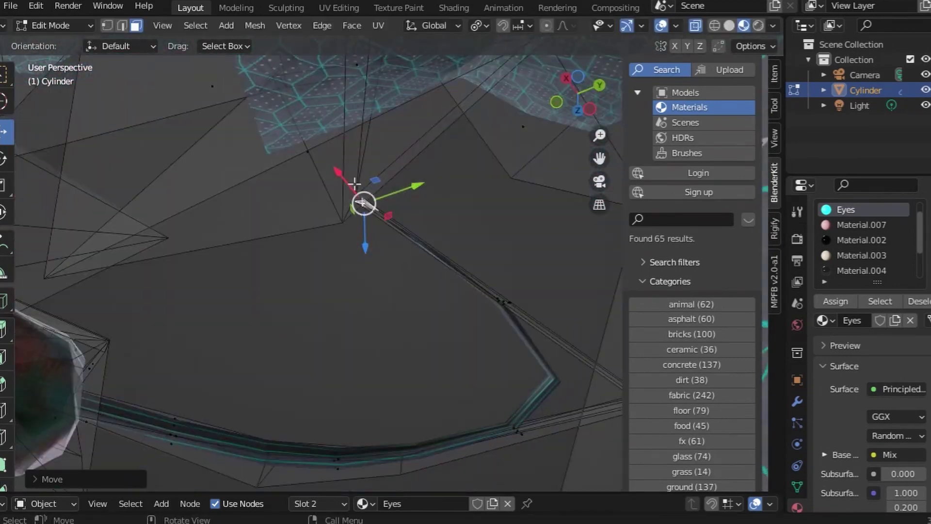
# Rotate and move the tongue tip outward so the tongue hangs bent below the head.
pyautogui.press('r')
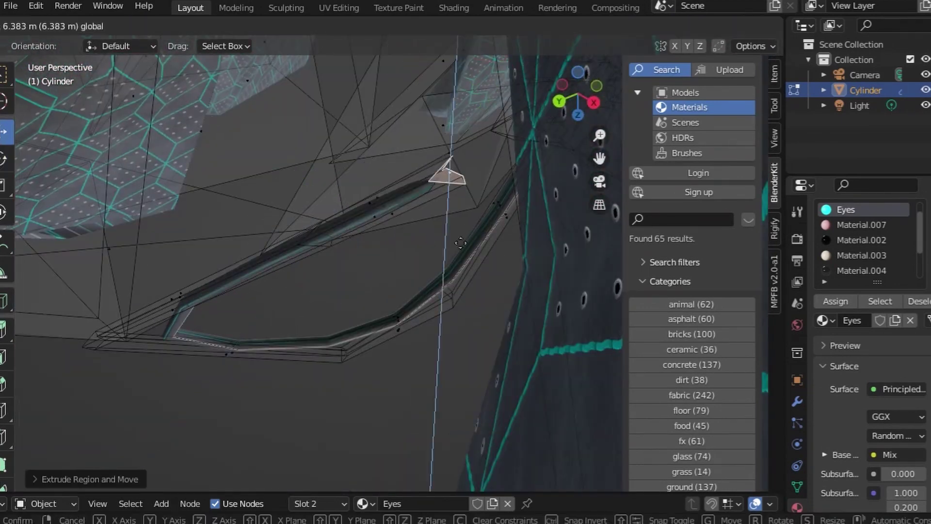
pyautogui.click(461, 243)
pyautogui.moveTo(461, 243)
pyautogui.mouseDown(button='middle')
pyautogui.moveTo(478, 349)
pyautogui.moveTo(526, 273)
pyautogui.mouseUp(button='middle')
pyautogui.press('g')
pyautogui.click(528, 344)
pyautogui.scroll(3, 526, 273)
pyautogui.click(346, 273)
# Return the creature to Object Mode and view the tongue below the head.
pyautogui.press('Tab')
pyautogui.click(53, 25)
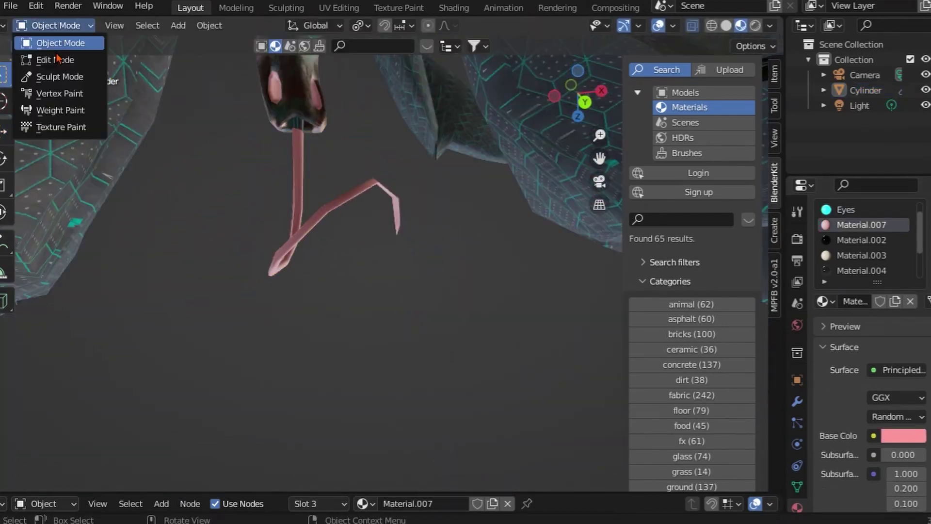
pyautogui.click(57, 59)
pyautogui.press('Tab')
pyautogui.moveTo(315, 187); pyautogui.dragTo(324, 210, button='middle')
# Place the Animated Super Explosion model from BlenderKit beside the tongue, previewing in Cycles.
pyautogui.click(688, 92)
pyautogui.scroll(-5, 711, 320)
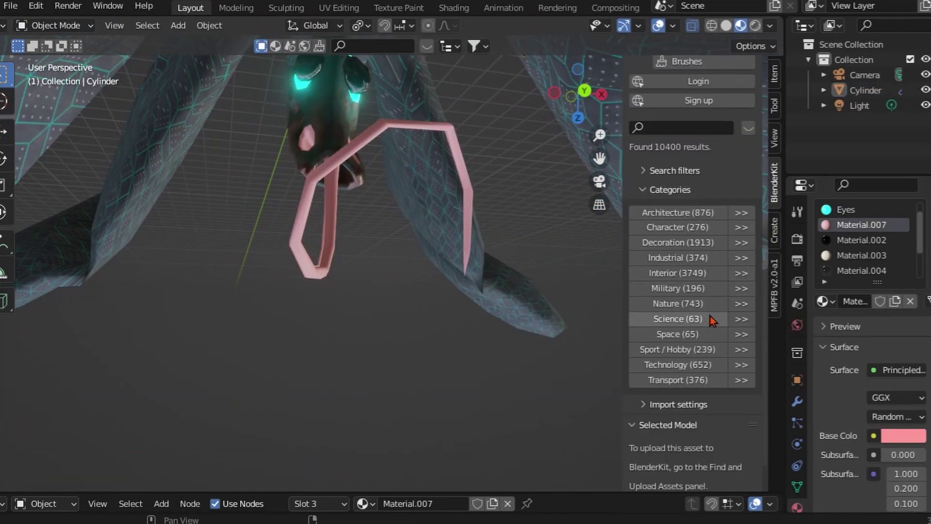
pyautogui.click(712, 320)
pyautogui.moveTo(249, 114); pyautogui.dragTo(353, 265)
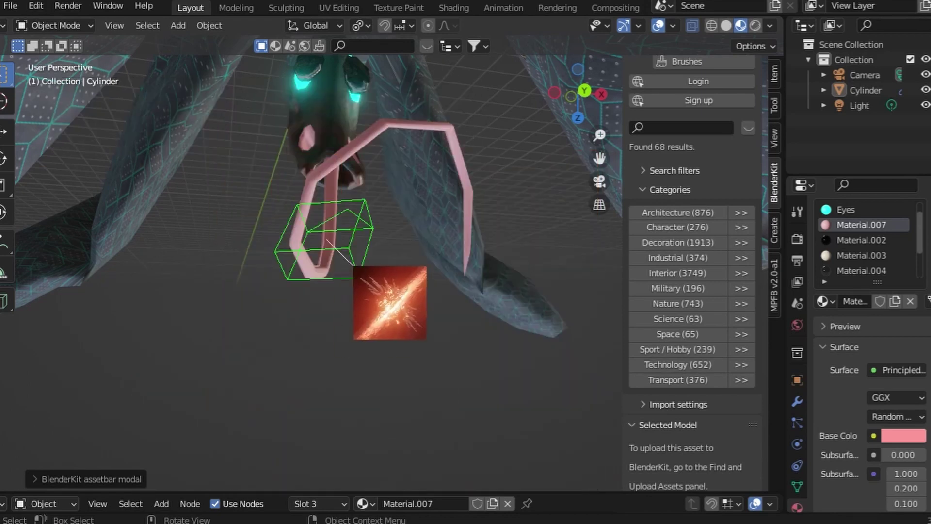
pyautogui.click(430, 50)
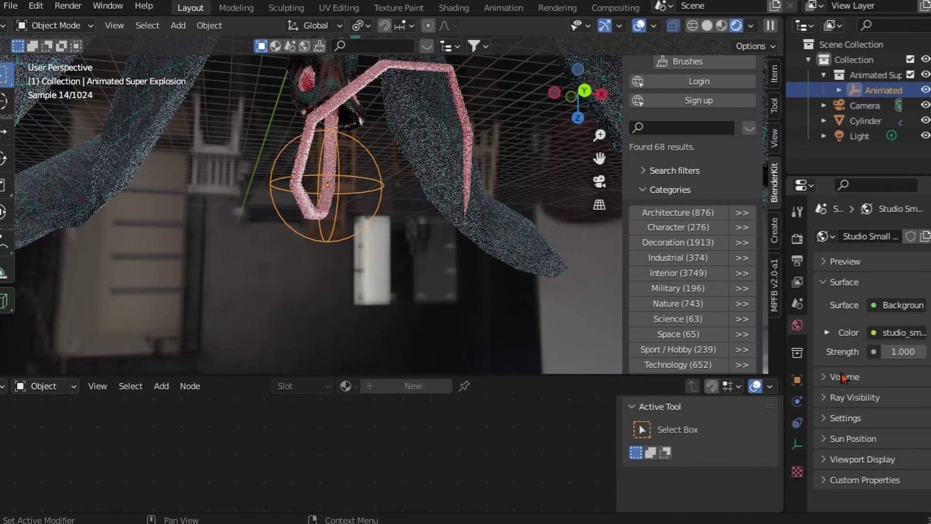
# Turn the bottom editor into a Timeline and scrub through the explosion's frames.
pyautogui.click(5, 438)
pyautogui.click(231, 299)
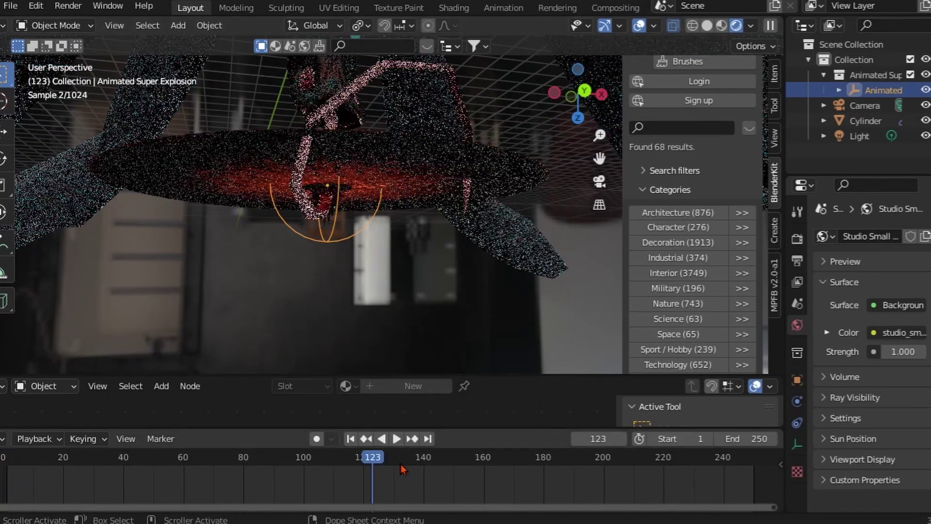
pyautogui.moveTo(374, 458); pyautogui.dragTo(203, 458)
pyautogui.scroll(5, 297, 198)
pyautogui.press('z')
pyautogui.scroll(3, 297, 198)
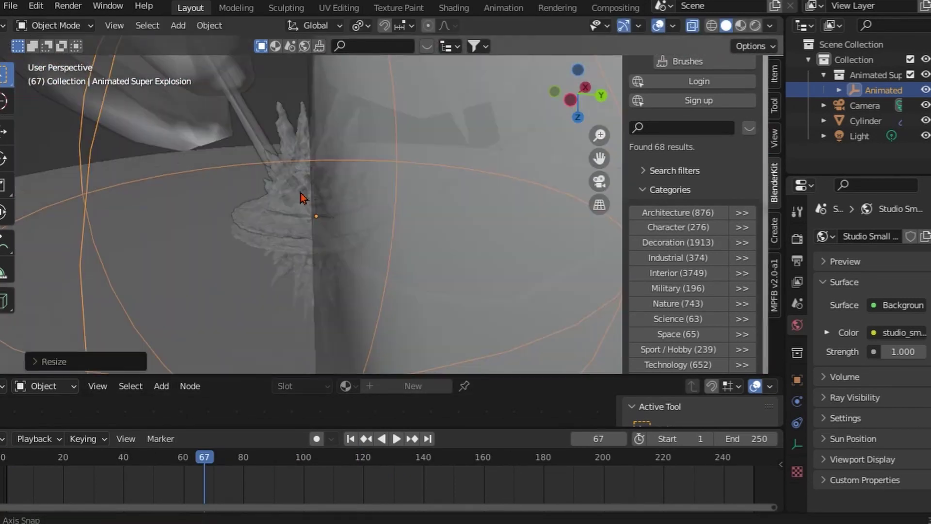
# Add an icosphere scaled to 17.285 and show Material Preview shading.
pyautogui.press('s')
pyautogui.press('Escape')
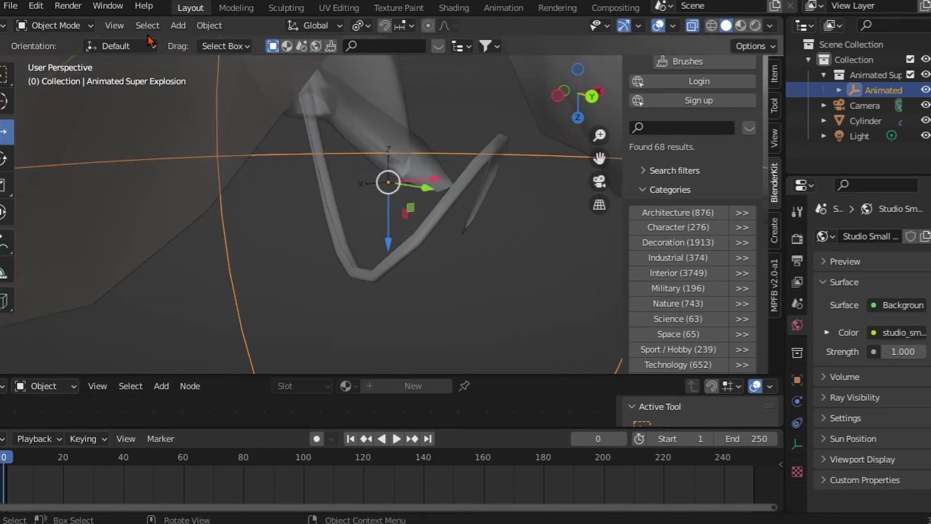
pyautogui.click(182, 25)
pyautogui.click(228, 97)
pyautogui.press('s')
pyautogui.click(740, 136)
pyautogui.click(741, 25)
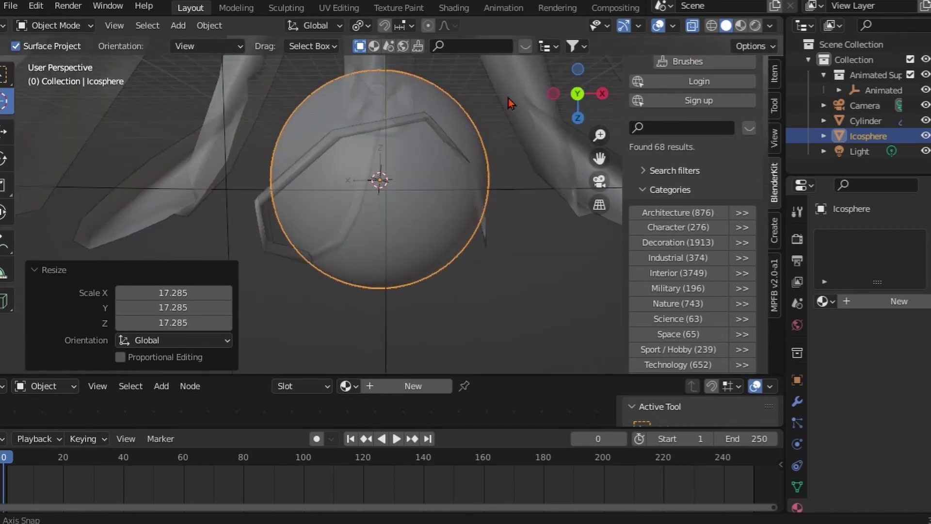
# Find the 'earth' planet in BlenderKit and drop the Planet - dying asset onto the sphere.
pyautogui.moveTo(363, 456); pyautogui.dragTo(79, 457)
pyautogui.press('space')
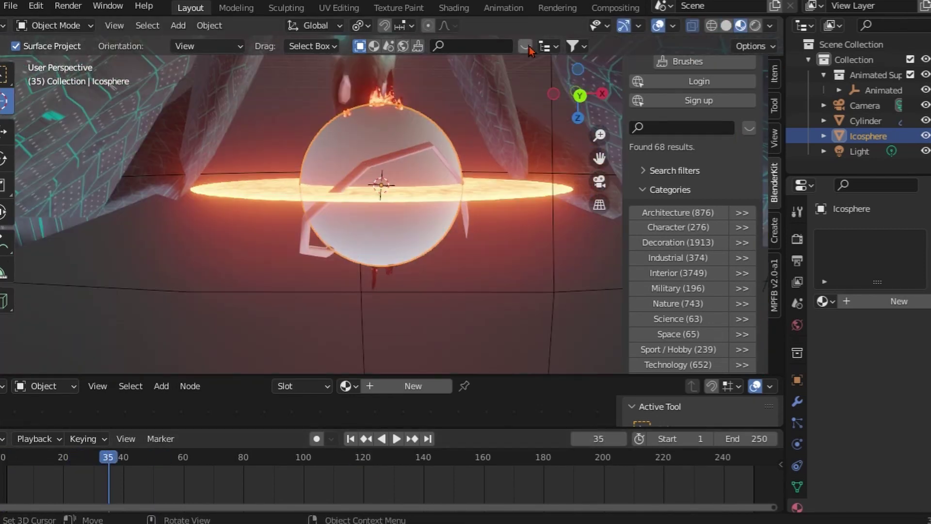
pyautogui.write('earth')
pyautogui.press('Return')
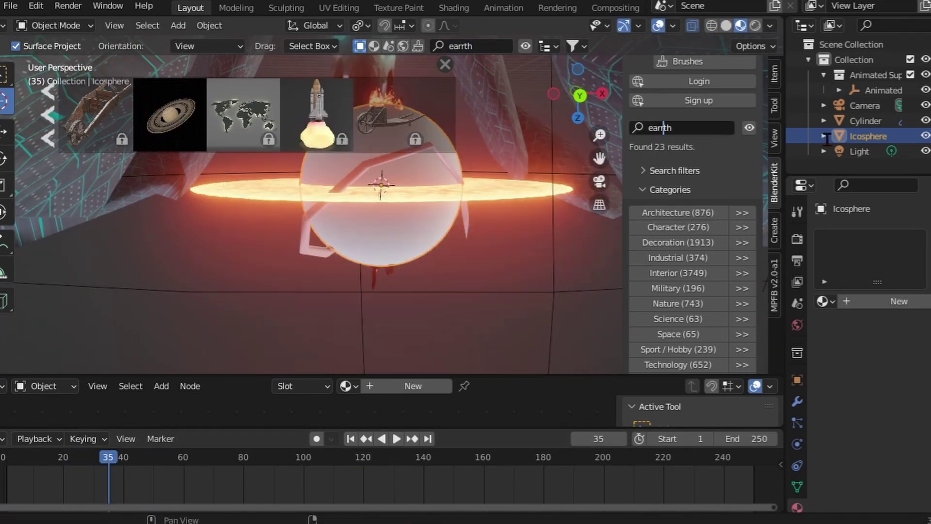
pyautogui.moveTo(421, 241); pyautogui.dragTo(421, 243)
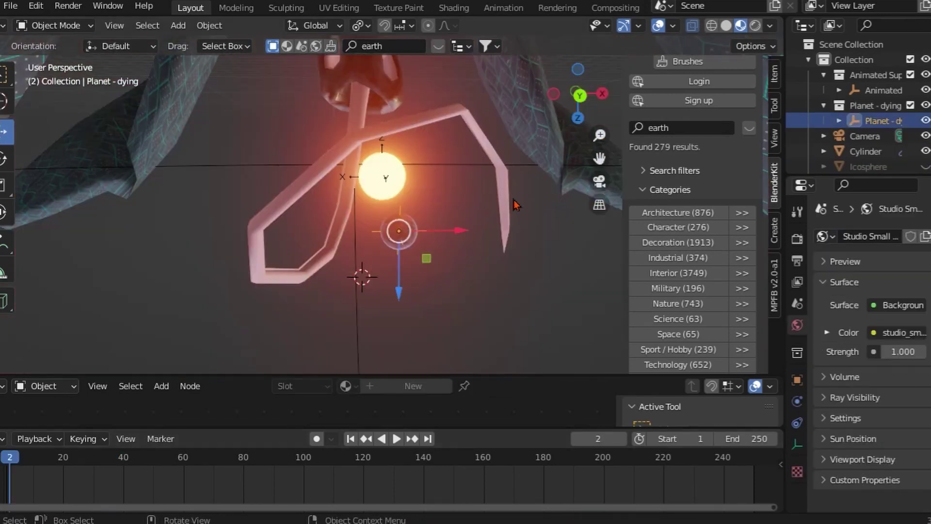
# Resize the dying planet and move it along the X axis beneath the creature.
pyautogui.press('s')
pyautogui.click(486, 281)
pyautogui.press('g')
pyautogui.press('x')
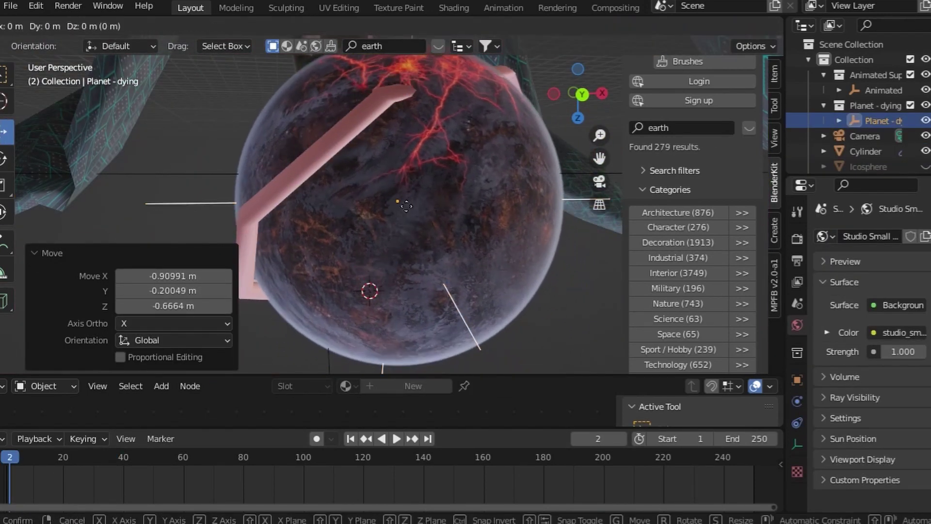
pyautogui.click(519, 146)
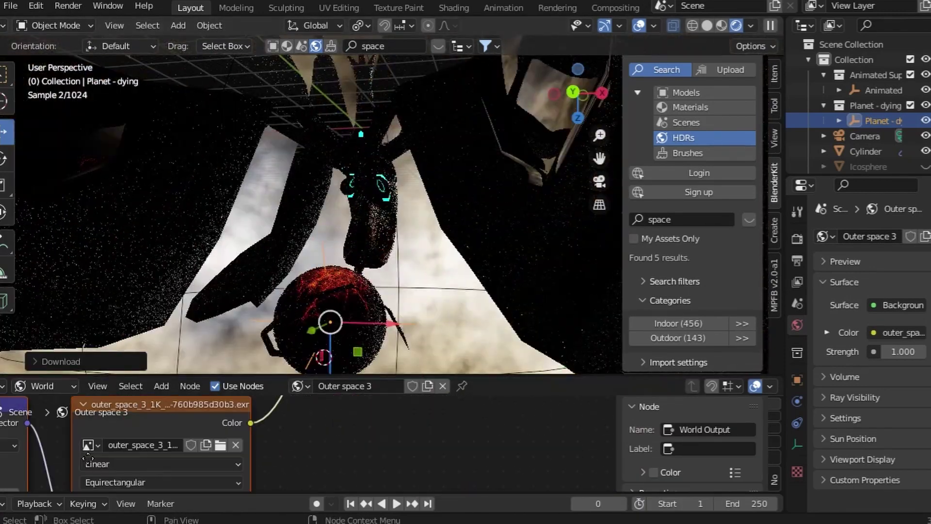
# Insert a Hue/Saturation node into the World's outer-space background colour link.
pyautogui.click(162, 385)
pyautogui.click(311, 310)
pyautogui.click(398, 423)
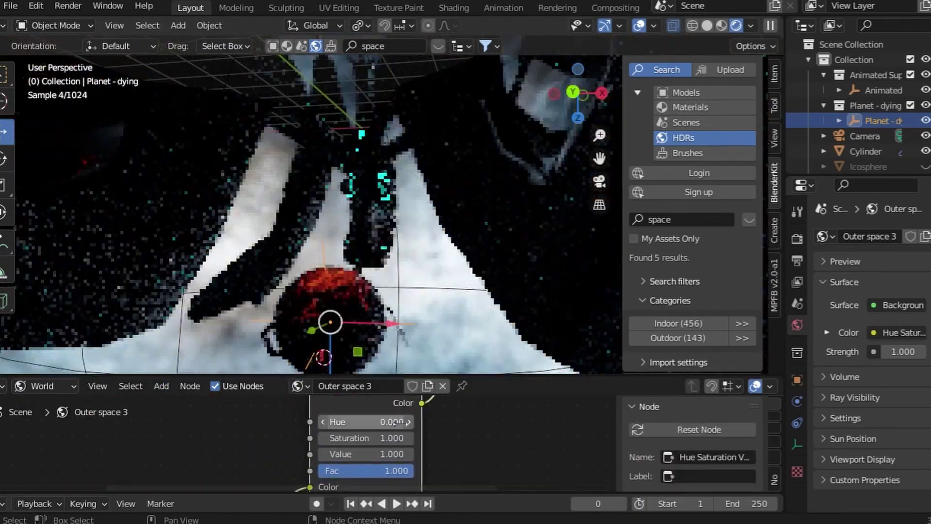
pyautogui.press('space')
pyautogui.press('space')
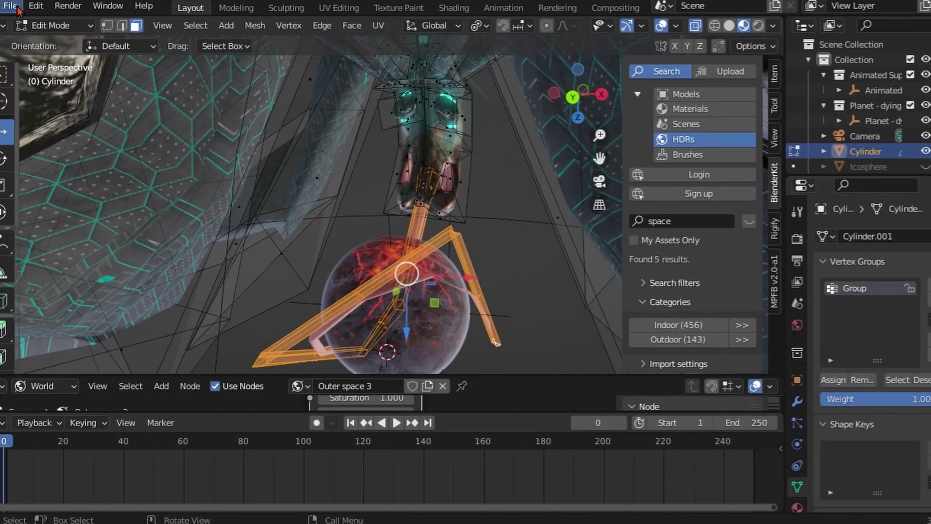
# Keyframe the Cylinder's Key 1 shape-key value and play back its morph from the start.
pyautogui.press('Tab')
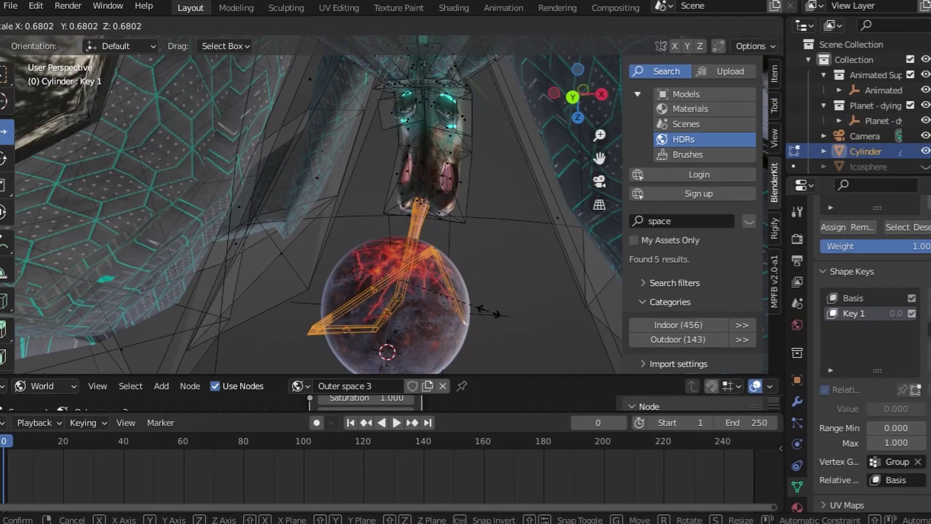
pyautogui.press('Escape')
pyautogui.press('Tab')
pyautogui.press('i')
pyautogui.press('space')
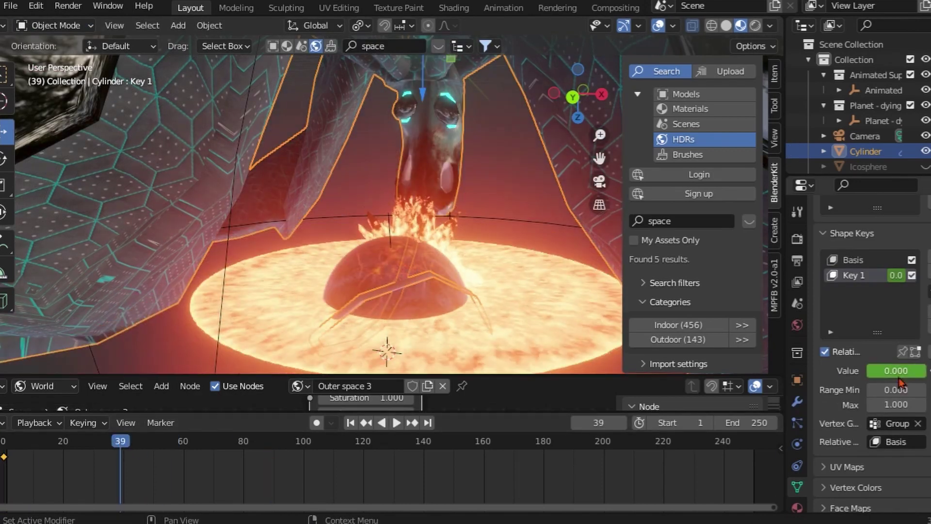
pyautogui.press('space')
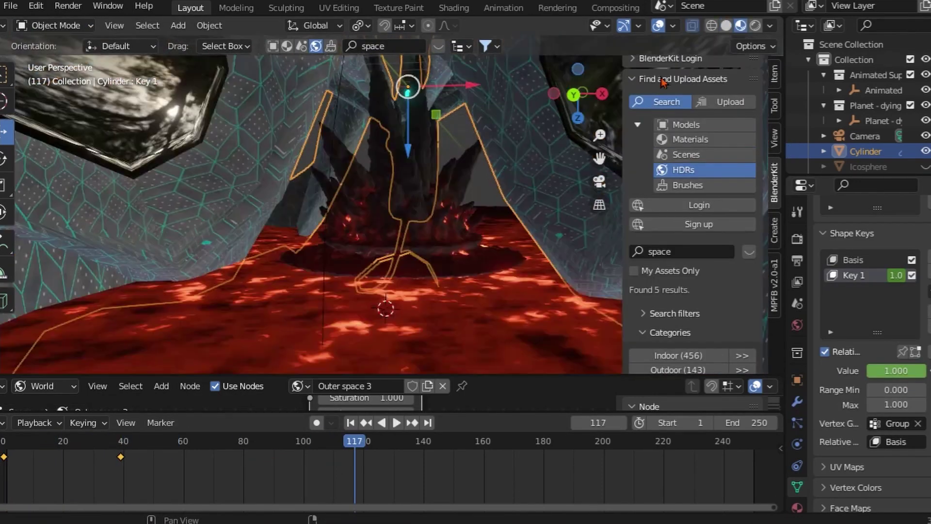
pyautogui.press('space')
pyautogui.press('z')
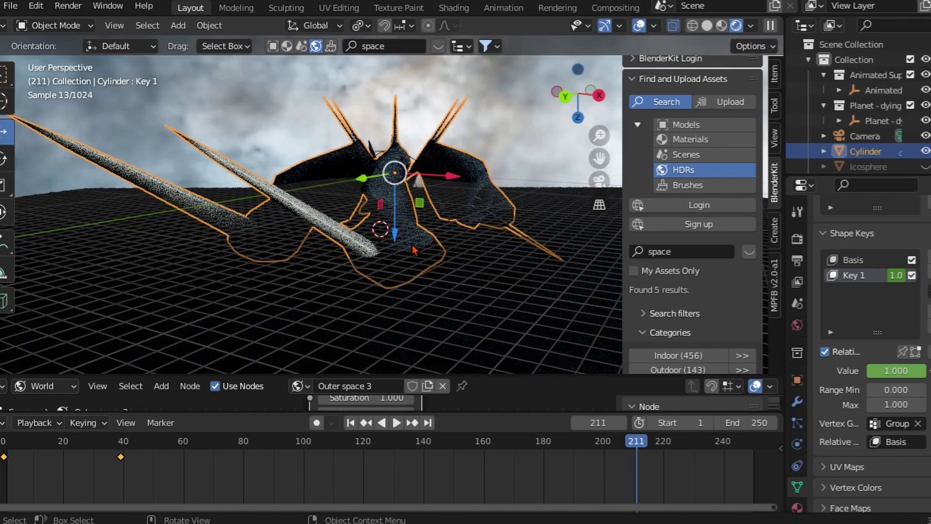
pyautogui.hotkey('shift', 'Left')
pyautogui.click(866, 151)
# Select the camera, view through it, and extend its Clip End to 4064 m.
pyautogui.click(796, 508)
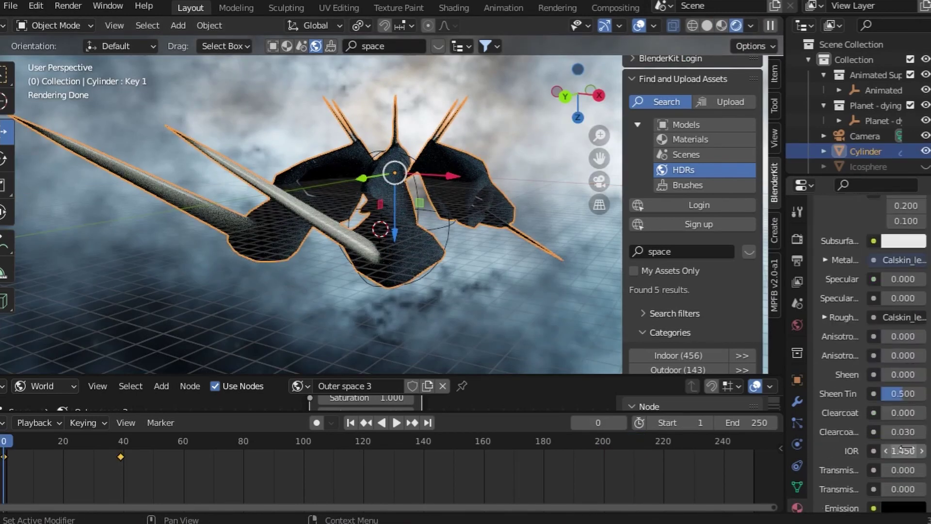
pyautogui.scroll(-5, 872, 340)
pyautogui.scroll(3, 391, 289)
pyautogui.scroll(-5, 390, 289)
pyautogui.click(877, 140)
pyautogui.rightClick(223, 128)
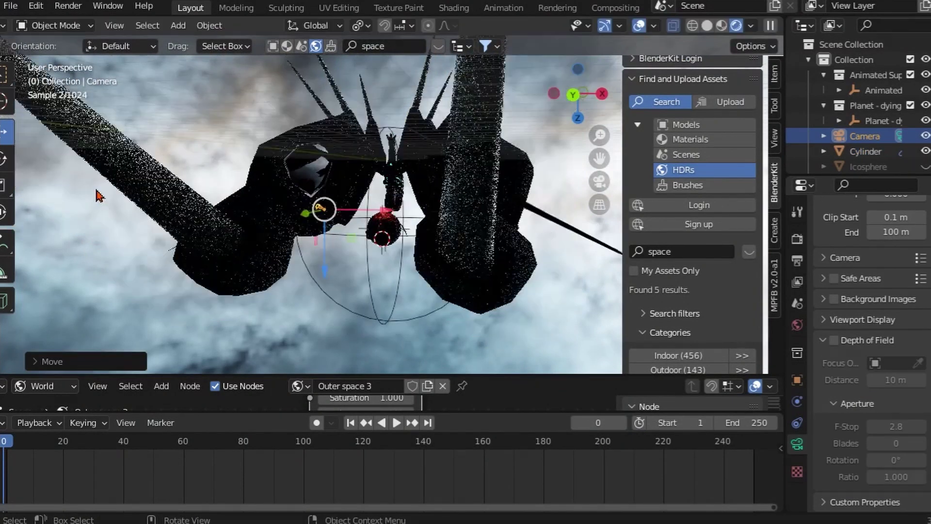
pyautogui.press('KP_0')
pyautogui.moveTo(895, 232); pyautogui.dragTo(921, 232)
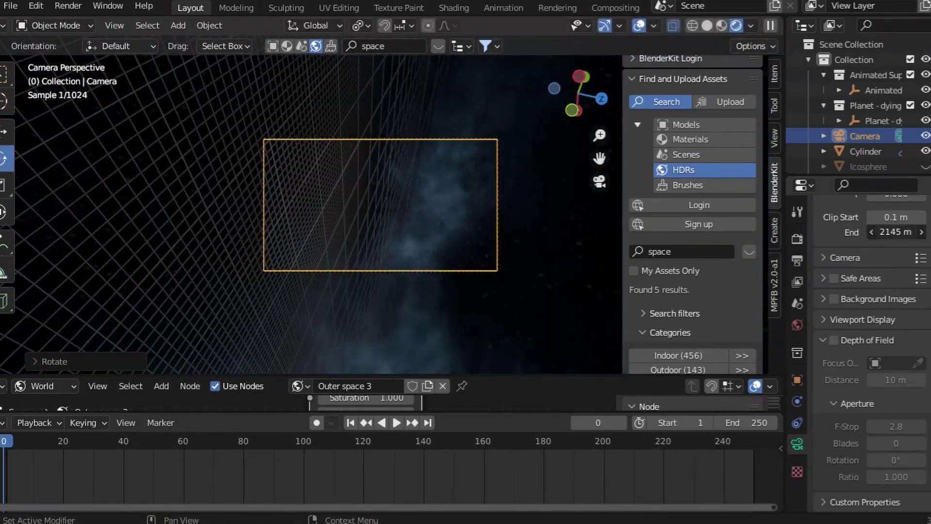
# Keyframe camera poses at frame 0 and frame 148, then play back the move.
pyautogui.press('r')
pyautogui.press('r')
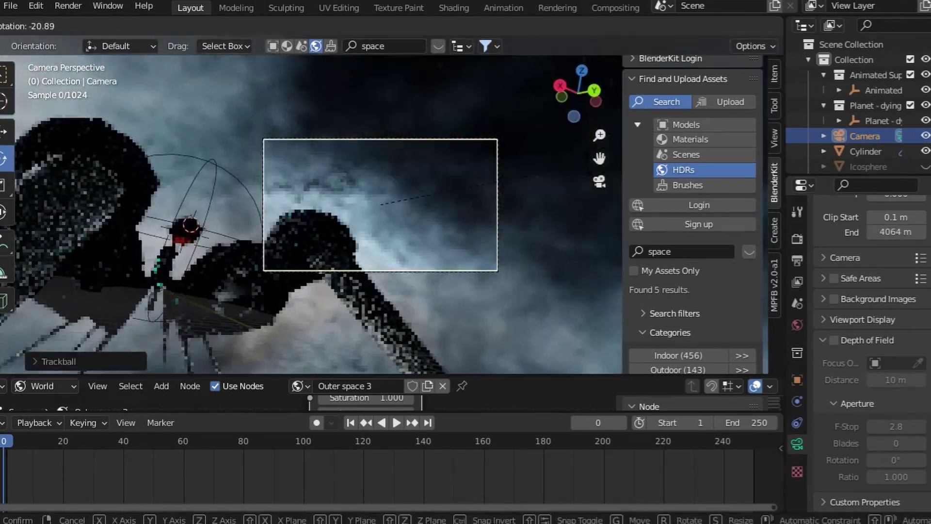
pyautogui.click(552, 203)
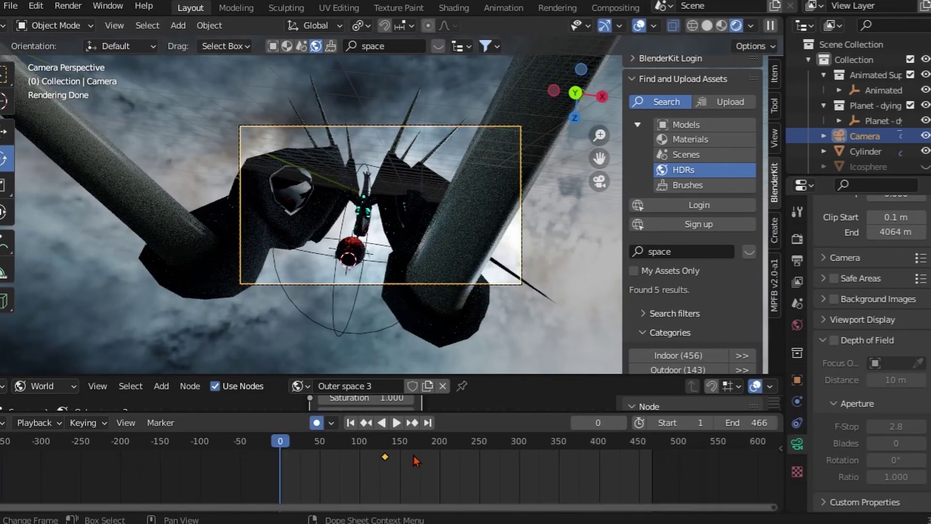
pyautogui.click(396, 462)
pyautogui.press('g')
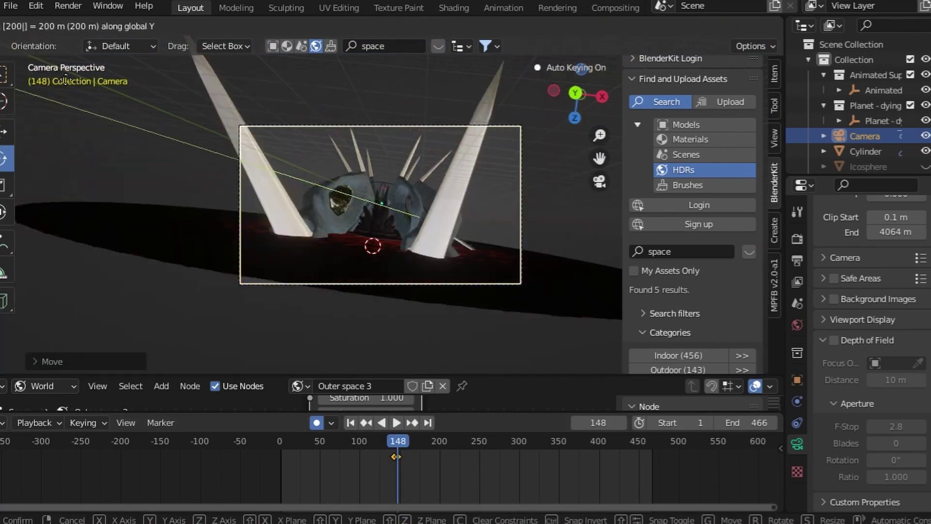
pyautogui.press('r')
pyautogui.press('r')
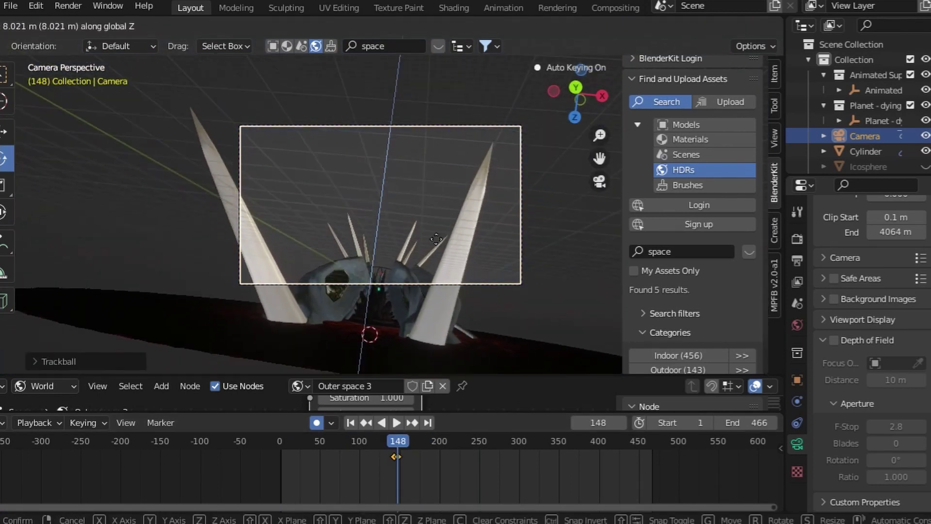
pyautogui.click(463, 467)
pyautogui.press('space')
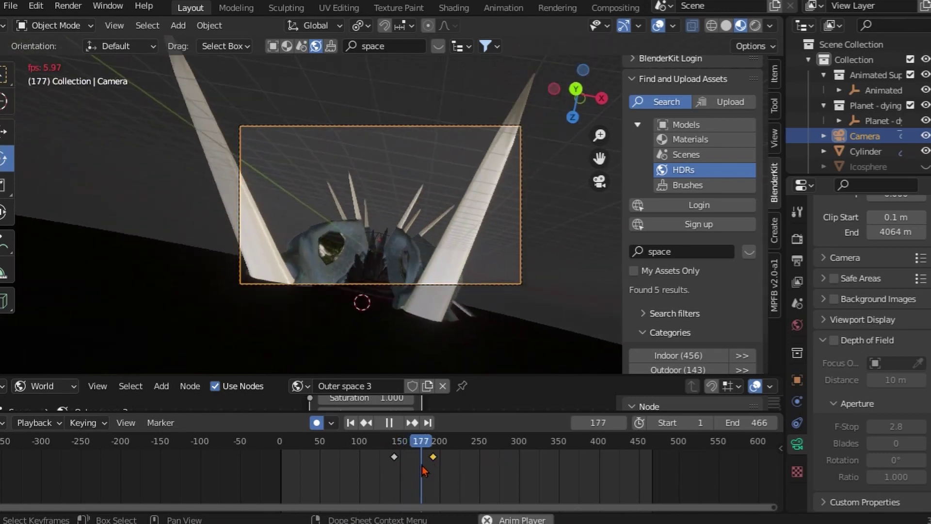
pyautogui.press('Escape')
# Add a camera pose at frame 70 and review the sweep through frame 222 rendered.
pyautogui.press('g')
pyautogui.press('Escape')
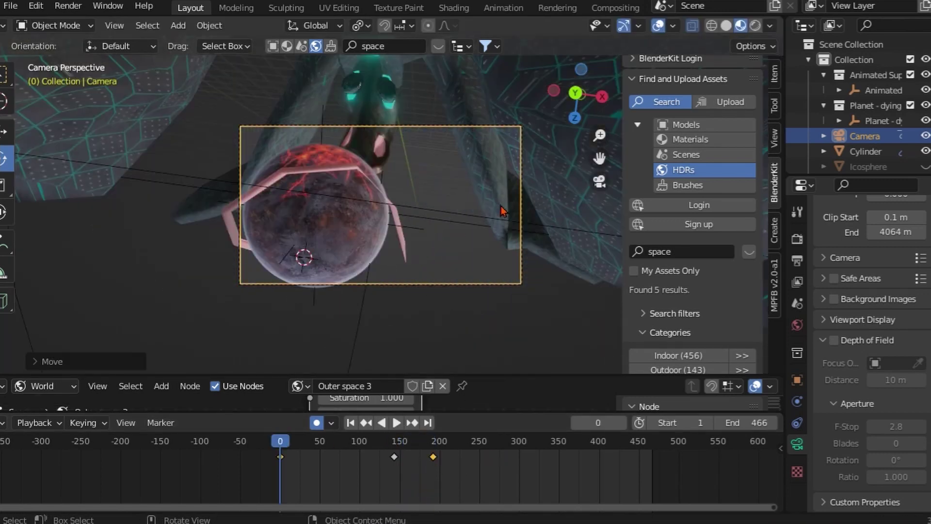
pyautogui.press('space')
pyautogui.press('space')
pyautogui.press('g')
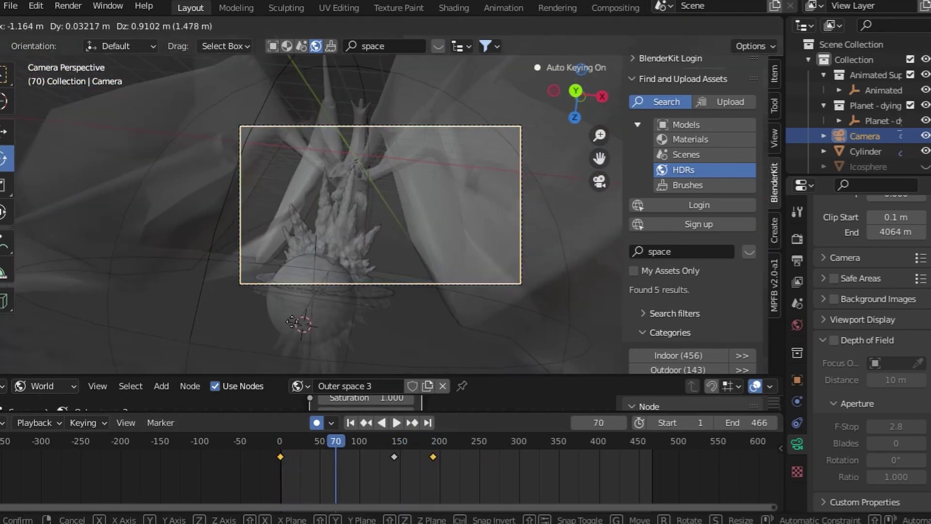
pyautogui.press('r')
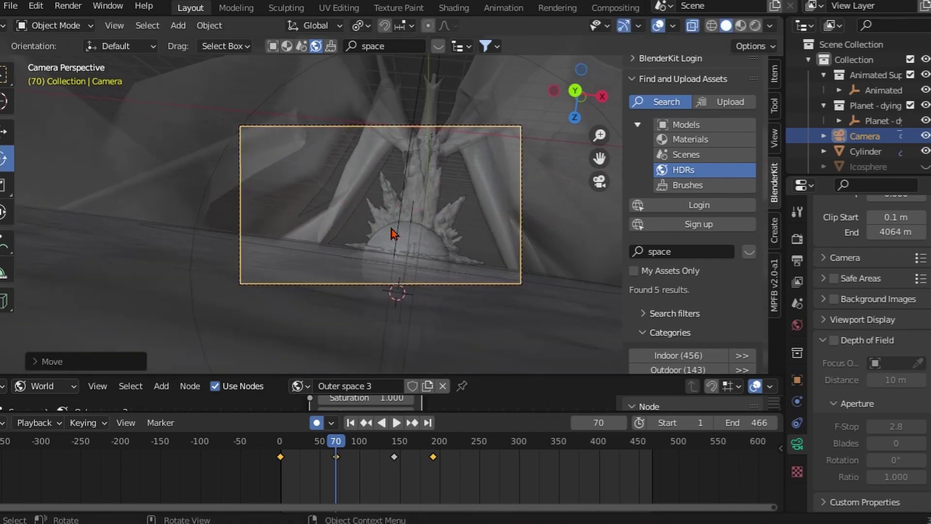
pyautogui.press('Return')
pyautogui.press('space')
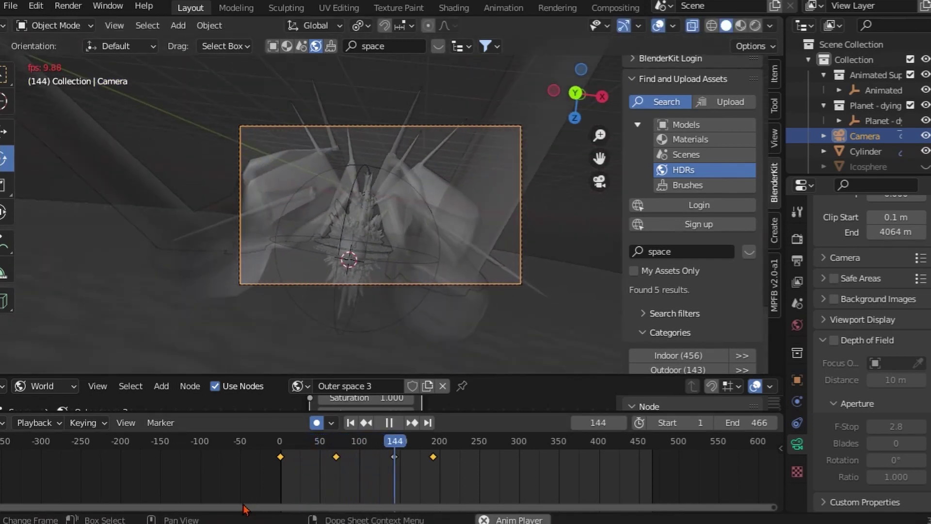
pyautogui.press('z')
pyautogui.press('space')
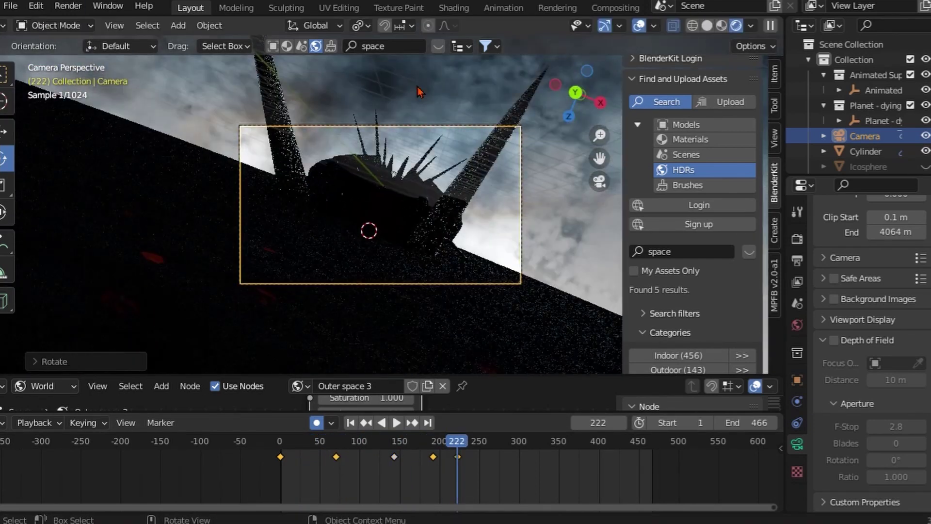
pyautogui.click(450, 239)
pyautogui.hotkey('shift', 'space')
# Move the sun light, then select the Planet - dying object and resize it.
pyautogui.press('g')
pyautogui.click(858, 160)
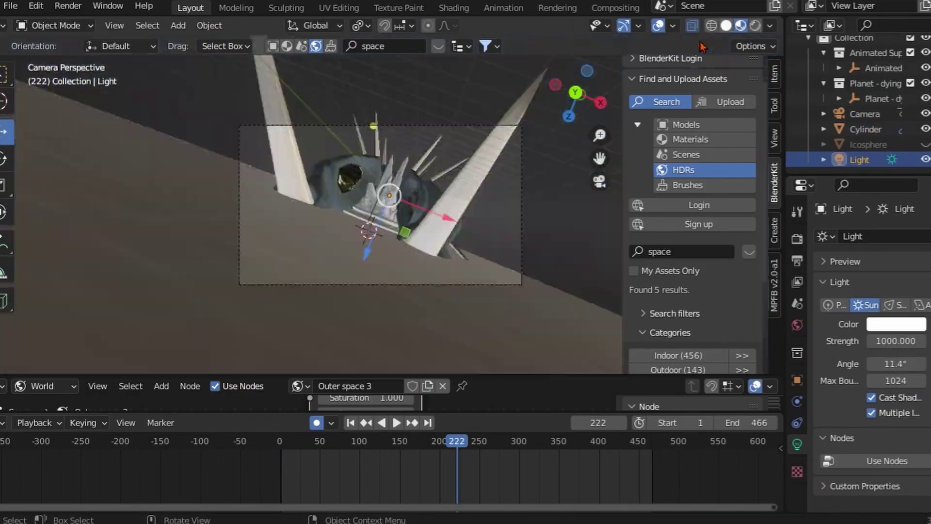
pyautogui.press('g')
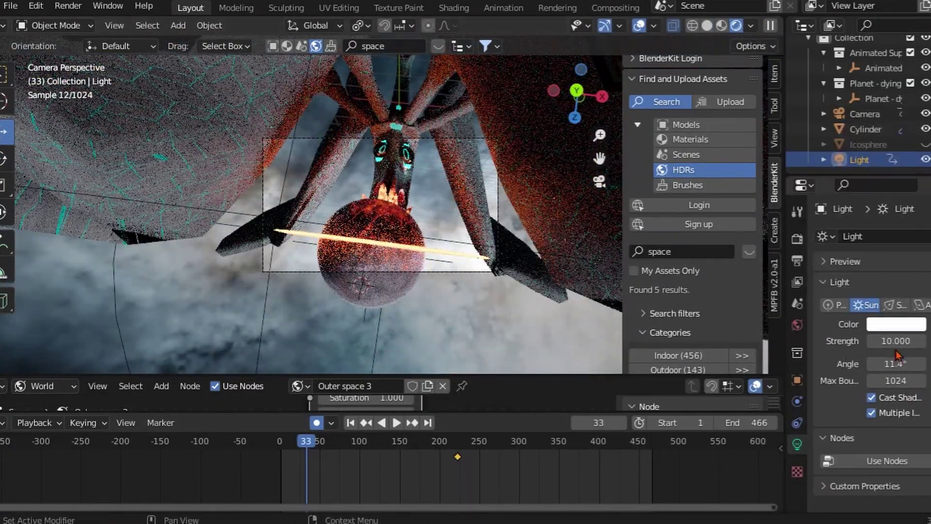
pyautogui.click(725, 25)
pyautogui.click(370, 252)
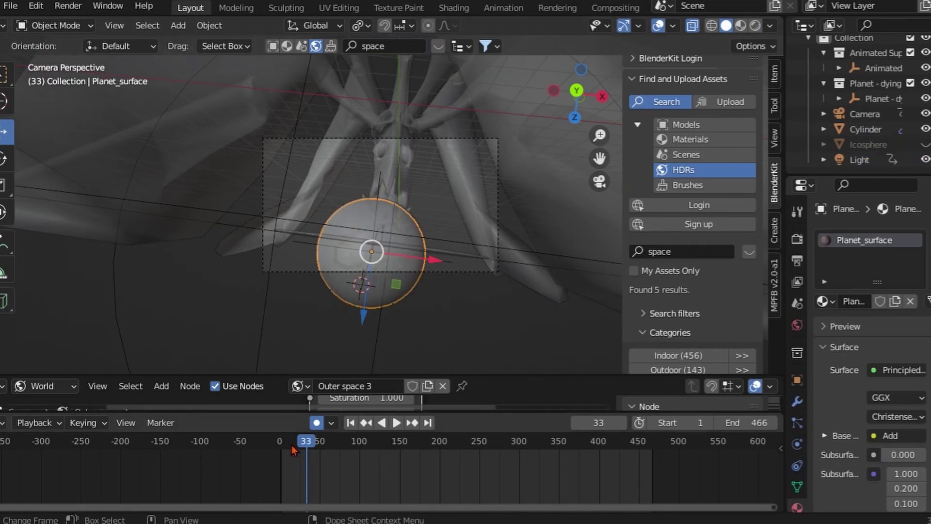
pyautogui.press('[')
pyautogui.press('s')
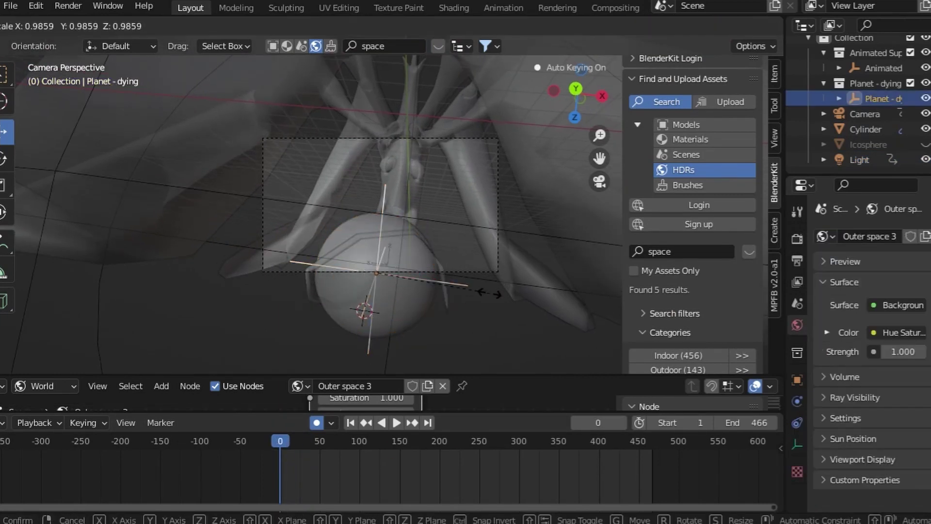
pyautogui.press('Escape')
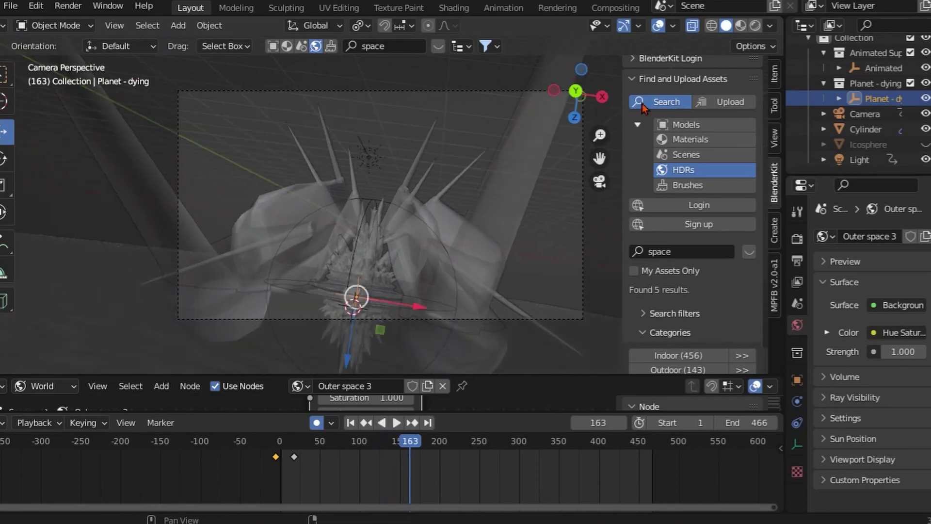
# In Rendered view, set the sun light strength to 3.760 and colour it warm peach.
pyautogui.click(755, 25)
pyautogui.click(376, 202)
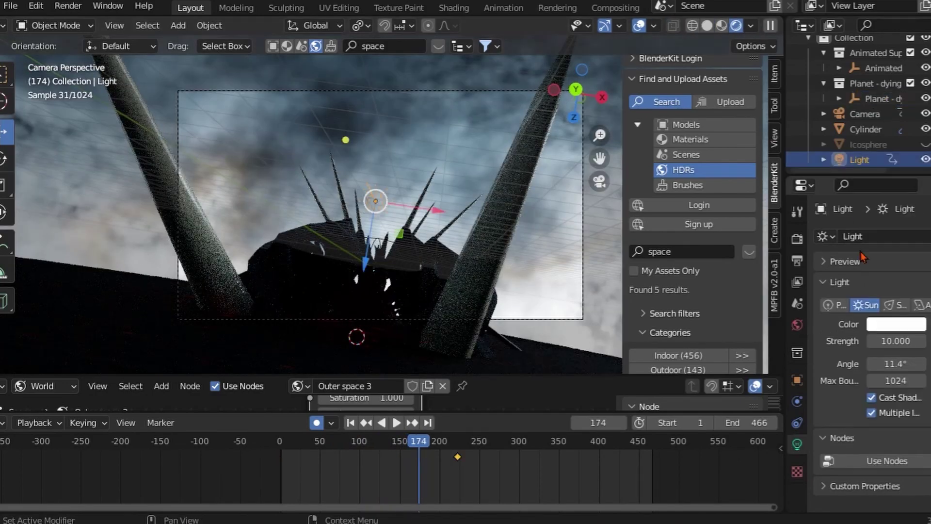
pyautogui.click(426, 320)
pyautogui.press('space')
pyautogui.click(859, 160)
pyautogui.write('100')
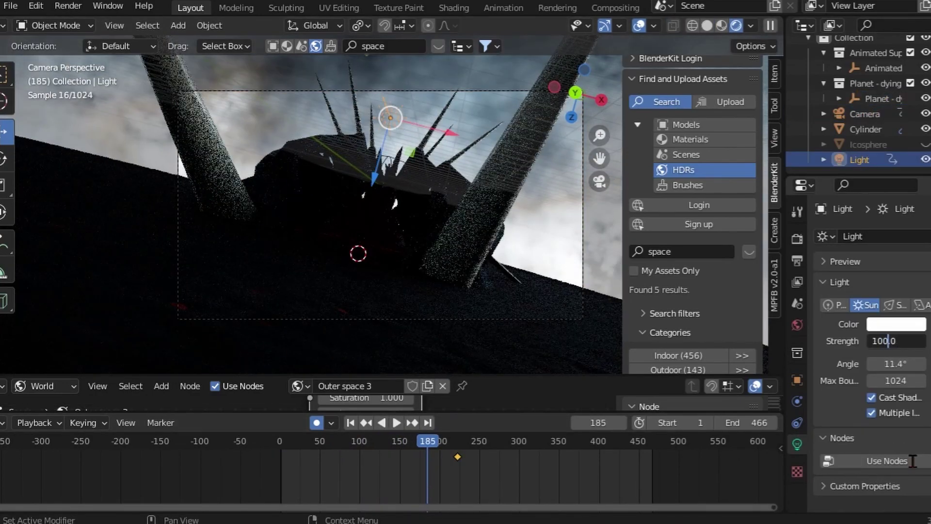
pyautogui.press('Return')
pyautogui.click(726, 25)
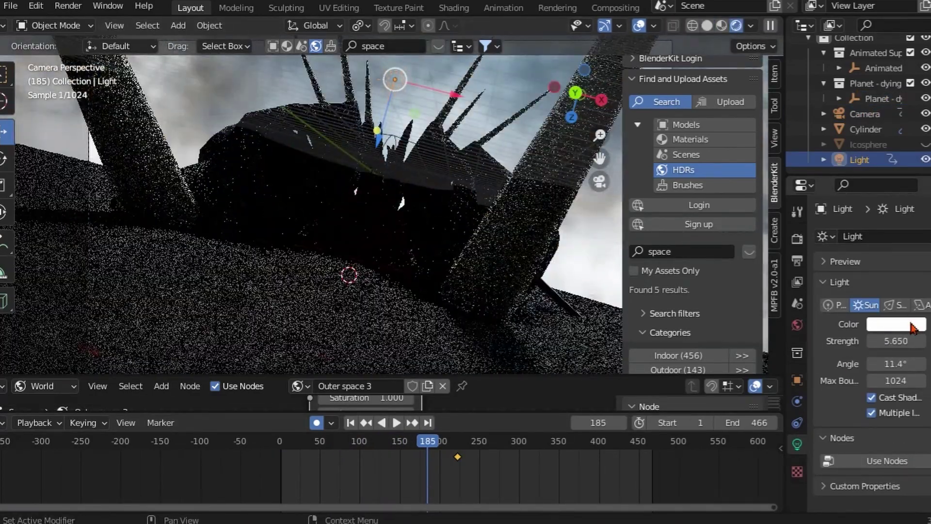
pyautogui.click(896, 324)
pyautogui.click(858, 208)
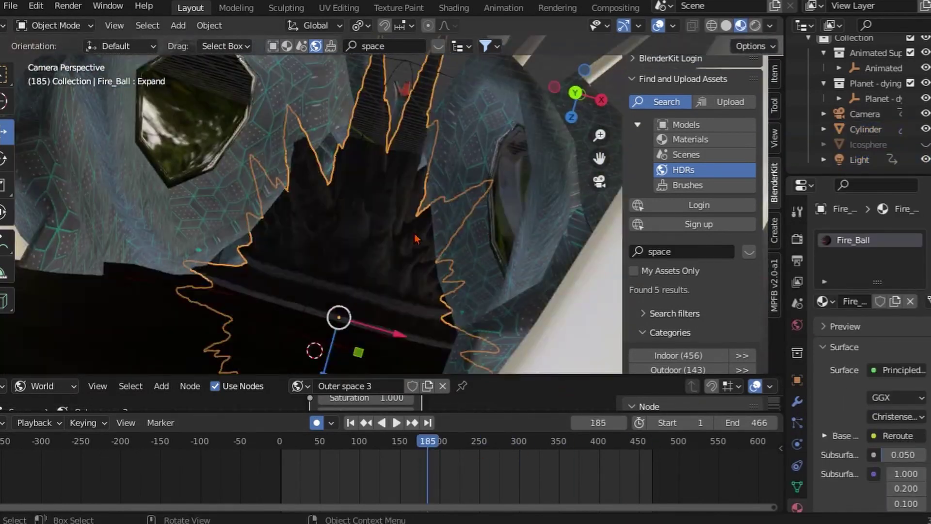
# Shrink the fireball to about 0.46 scale and replay the lava eruption from the start.
pyautogui.press('s')
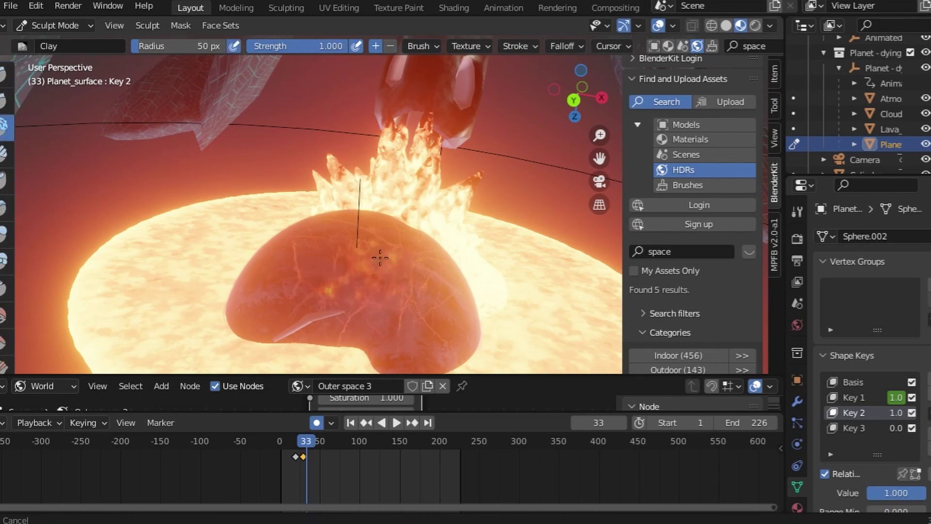
pyautogui.moveTo(380, 257); pyautogui.dragTo(362, 50, button='middle')
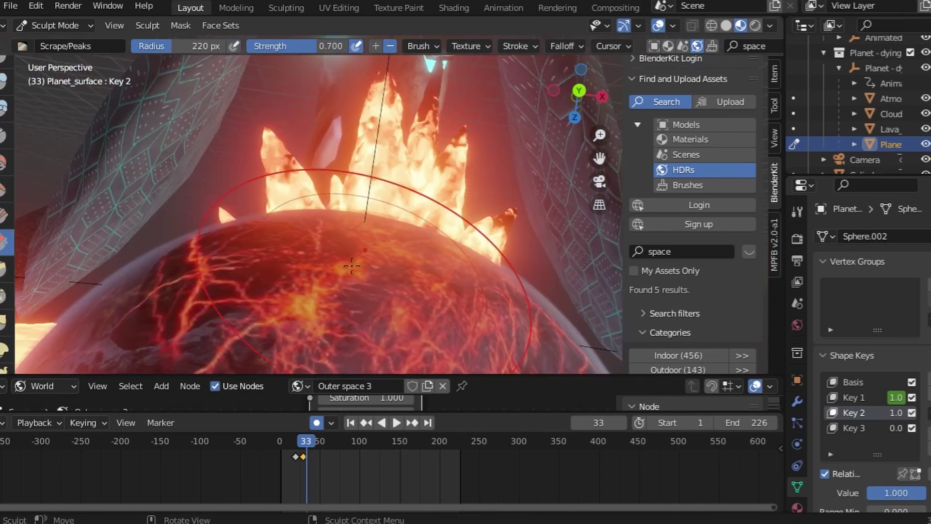
pyautogui.moveTo(352, 266); pyautogui.dragTo(377, 203, button='middle')
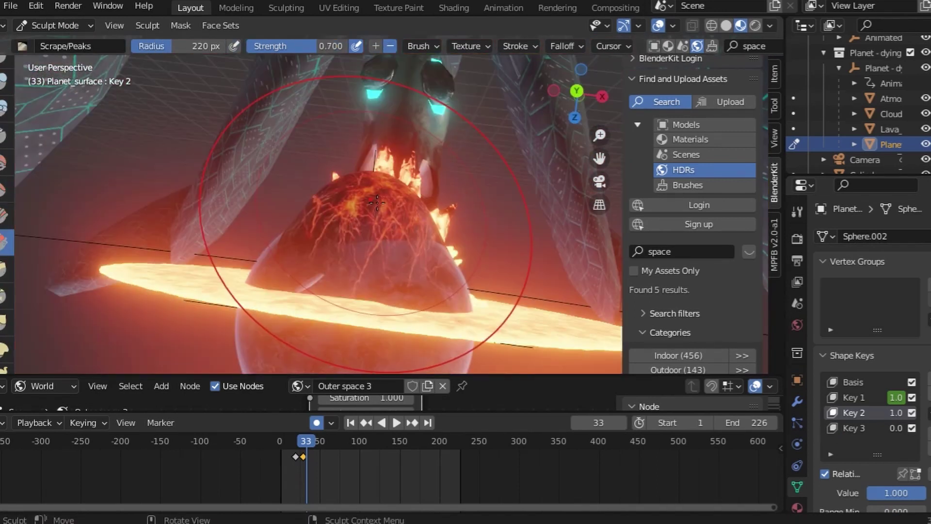
pyautogui.press('space')
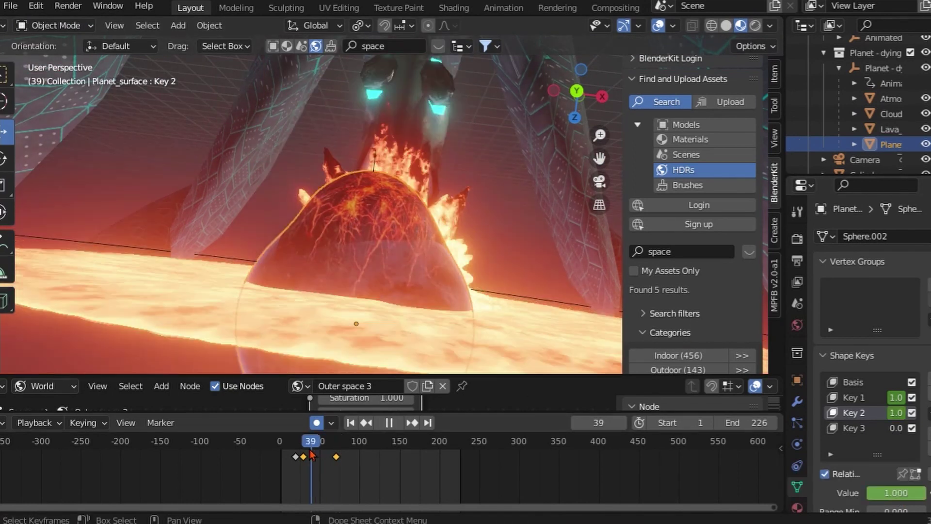
pyautogui.press('space')
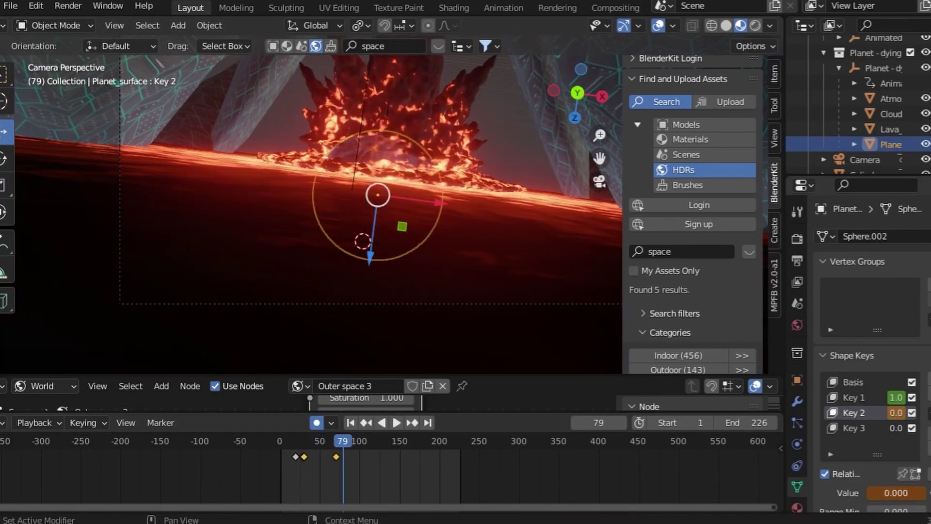
pyautogui.hotkey('shift', 'Left')
pyautogui.press('space')
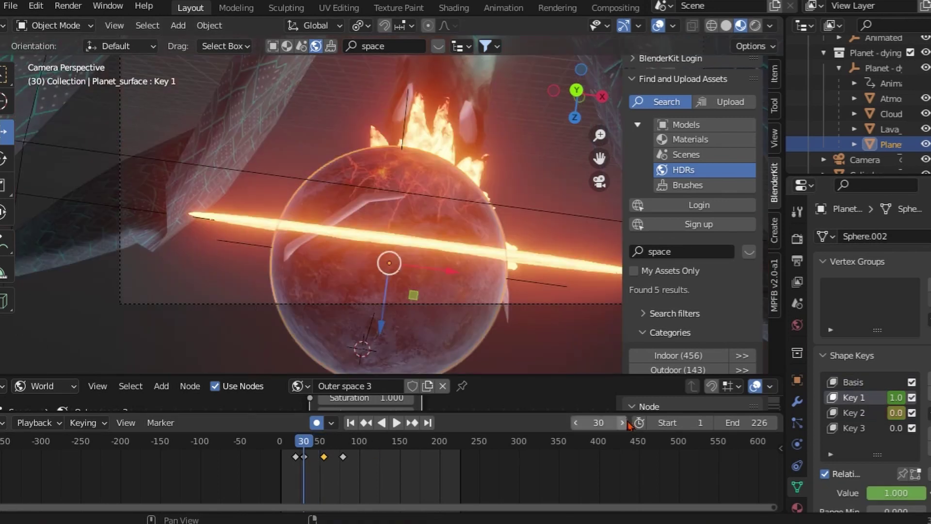
# Fit the timeline to frames 1–226, raise Key 1 to 10, and review the eruption.
pyautogui.click(622, 423)
pyautogui.press('Home')
pyautogui.scroll(-3, 906, 500)
pyautogui.moveTo(896, 432); pyautogui.dragTo(922, 431)
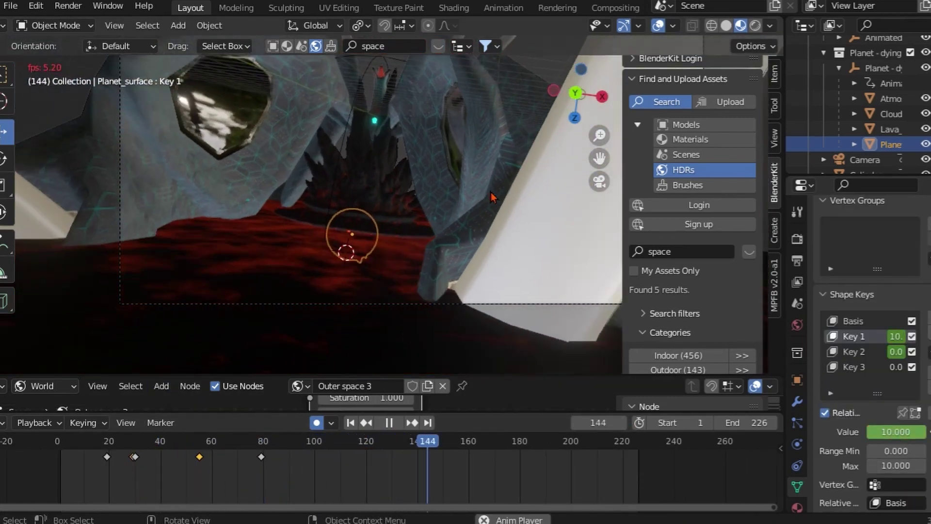
pyautogui.press('z')
pyautogui.click(471, 161)
# Move the camera to a new position at frame 219 and play back the shot.
pyautogui.press('z')
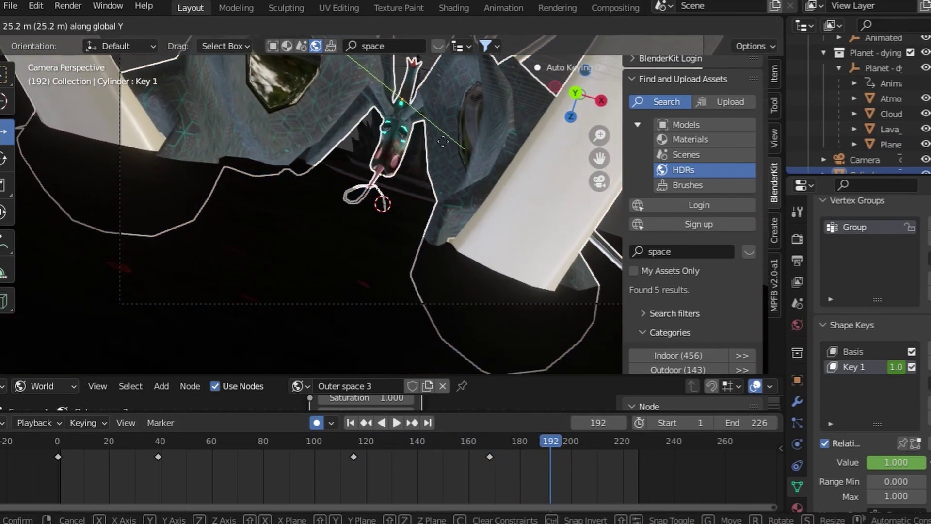
pyautogui.press('g')
pyautogui.click(542, 273)
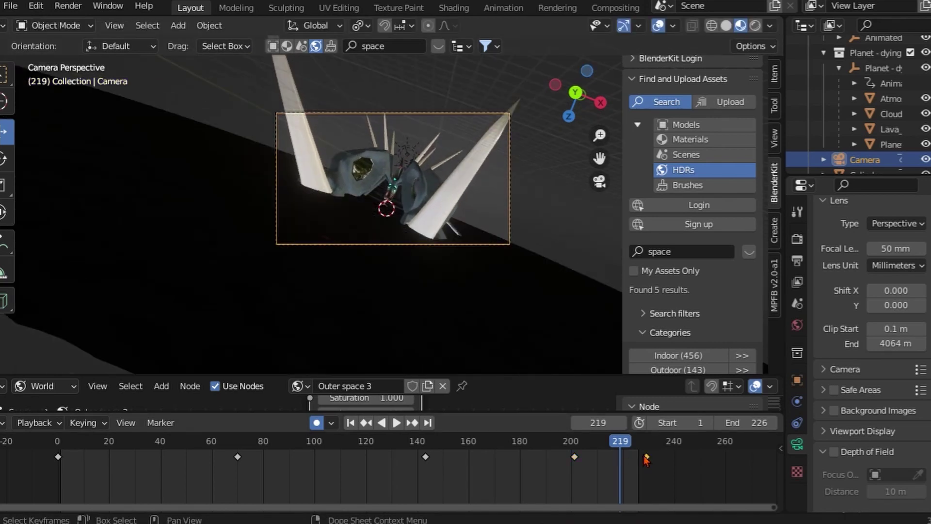
pyautogui.click(396, 422)
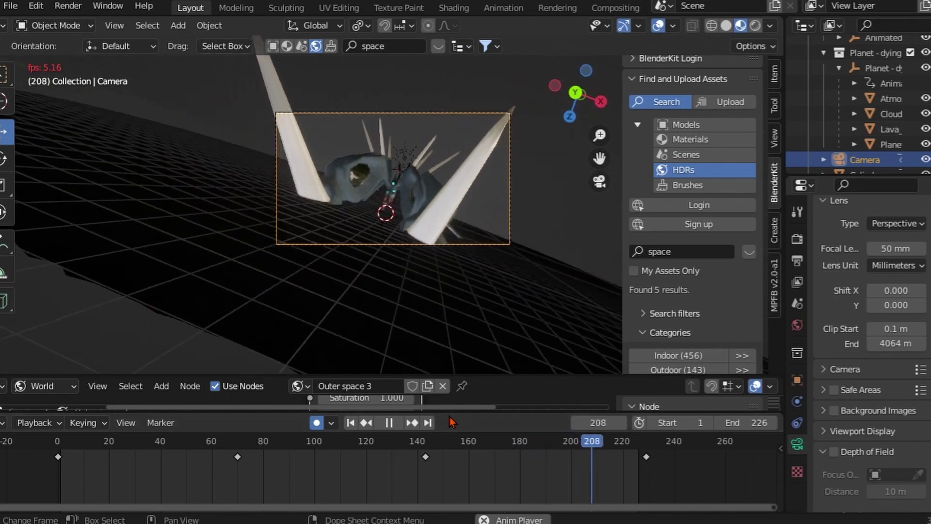
pyautogui.press('space')
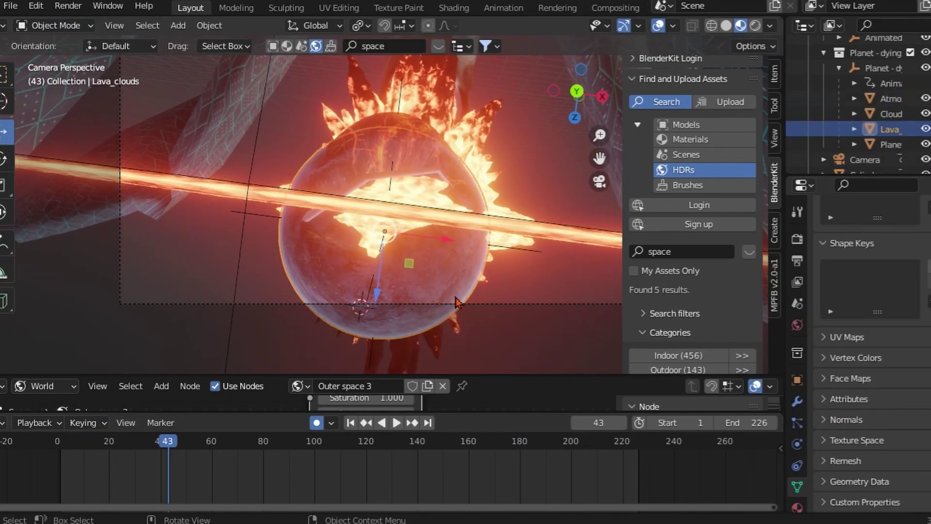
# Sculpt the Cylinder's Key 2 shape with the Rotate and Pose brushes, then return to Object Mode.
pyautogui.click(53, 25)
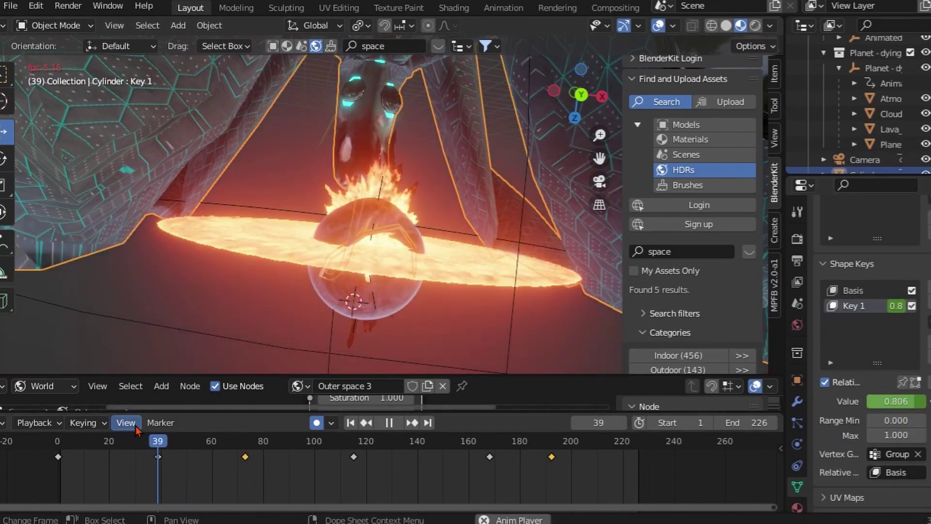
pyautogui.click(7, 359)
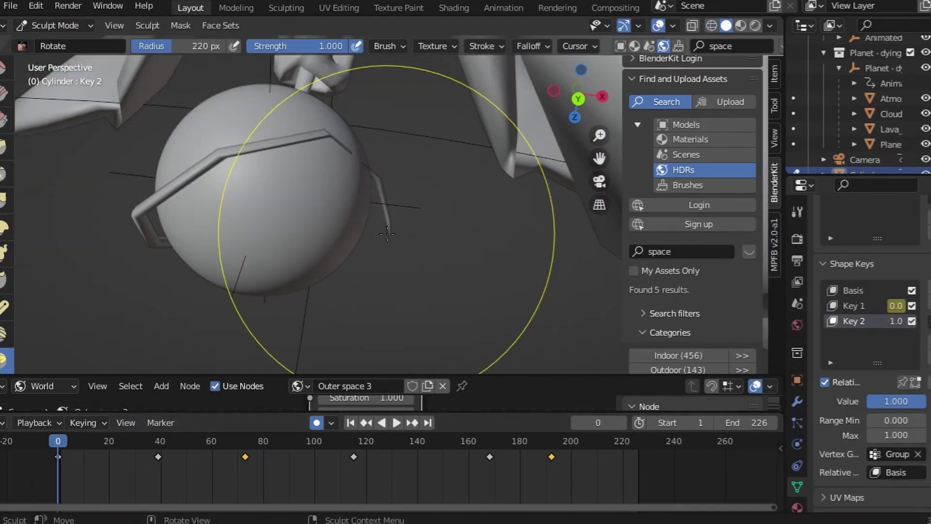
pyautogui.moveTo(386, 235); pyautogui.dragTo(323, 179, button='middle')
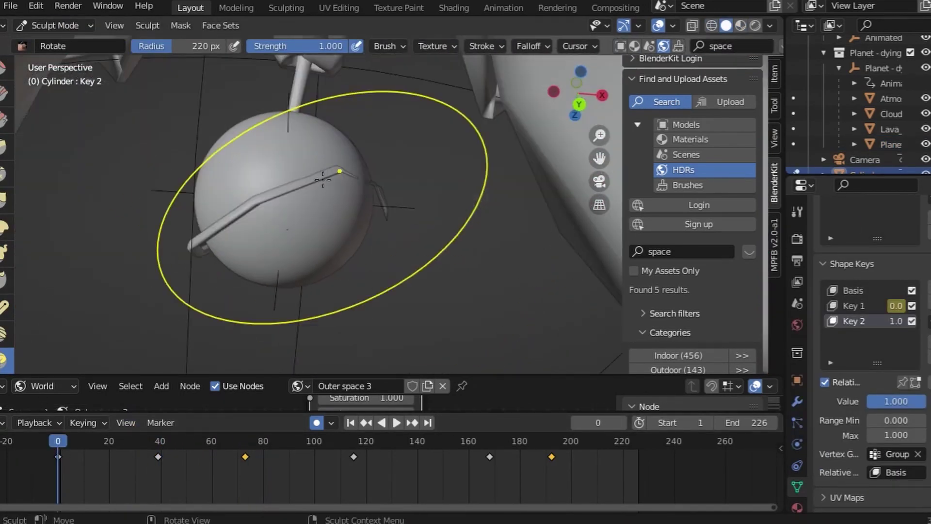
pyautogui.click(7, 306)
pyautogui.moveTo(405, 229); pyautogui.dragTo(379, 61, button='middle')
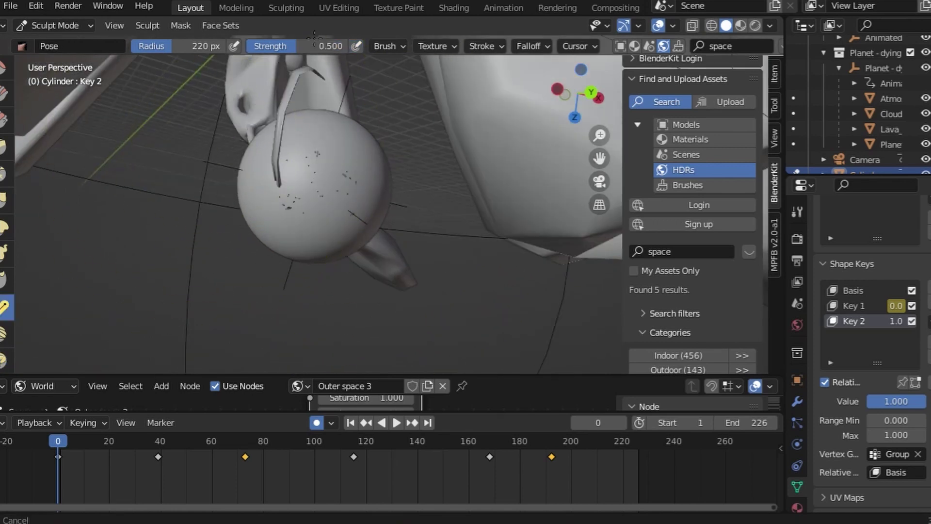
pyautogui.click(72, 26)
pyautogui.click(89, 39)
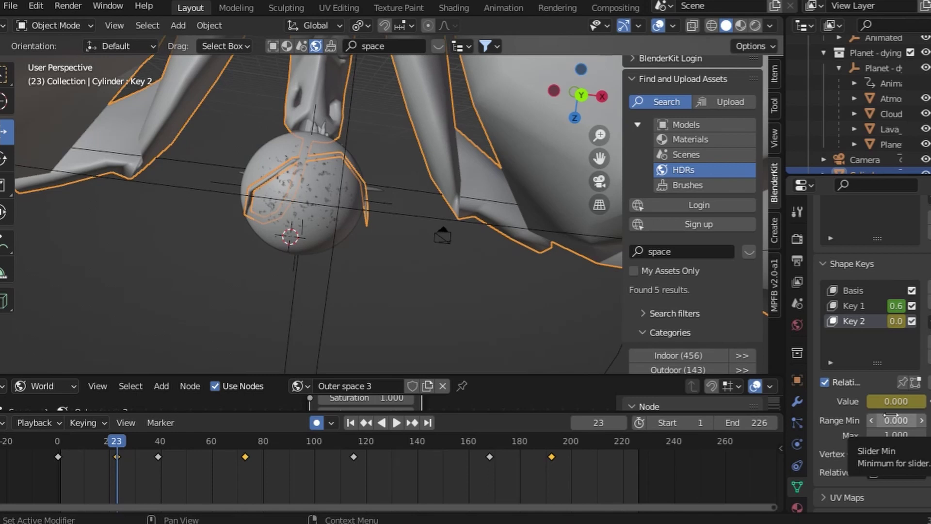
# Duplicate the shape-key keyframe to about frame 236 and save the project as gmxm.blend.
pyautogui.press('space')
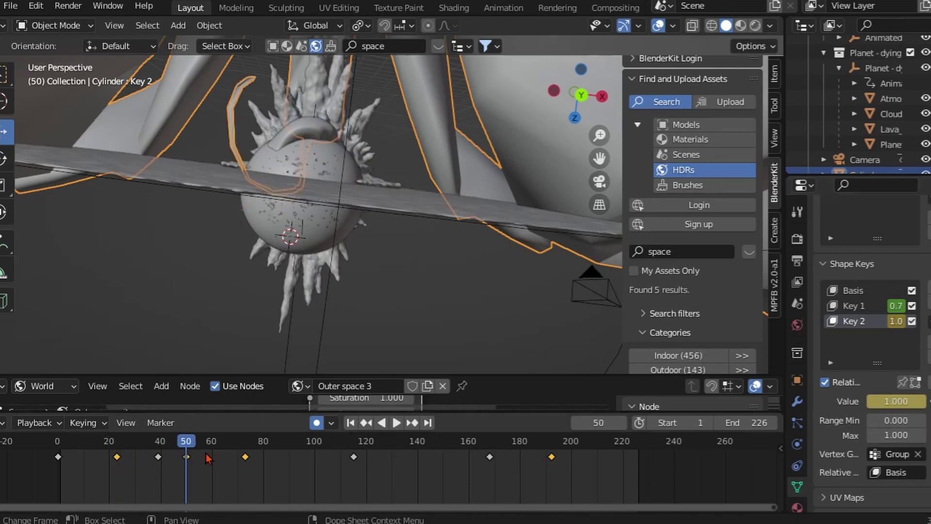
pyautogui.hotkey('shift', 'd')
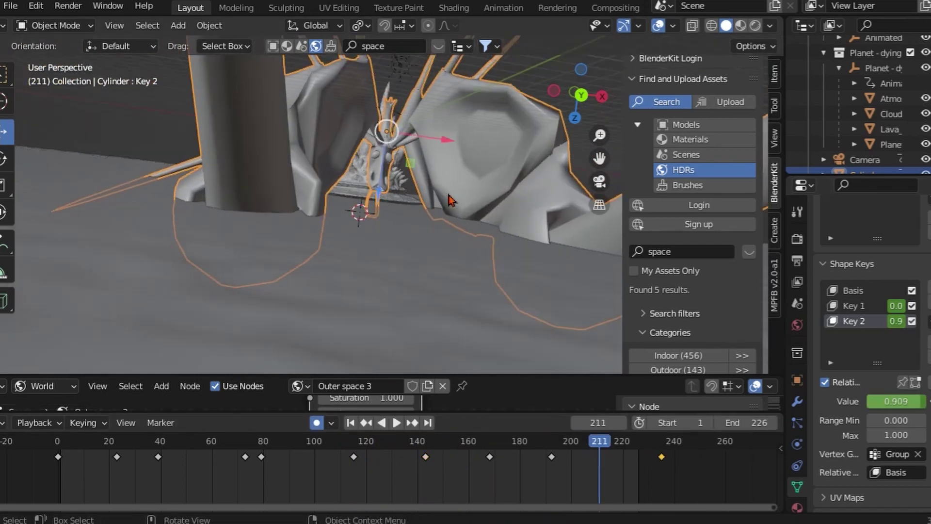
pyautogui.moveTo(426, 458); pyautogui.dragTo(638, 447)
pyautogui.press('space')
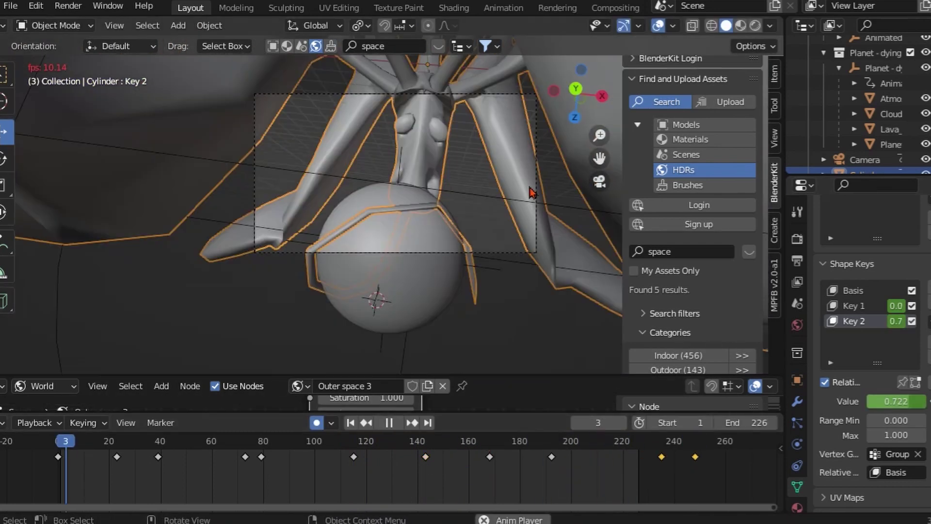
pyautogui.click(638, 456)
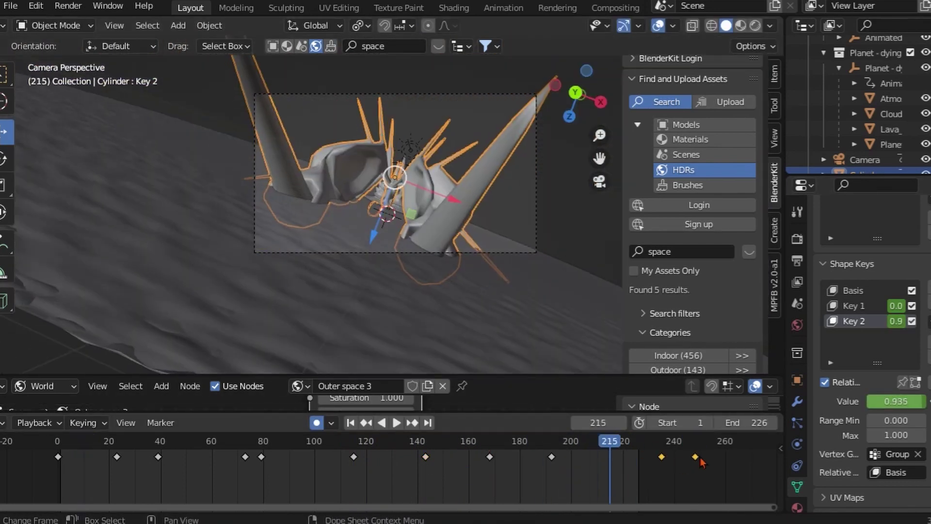
pyautogui.hotkey('ctrl', 's')
pyautogui.press('Return')
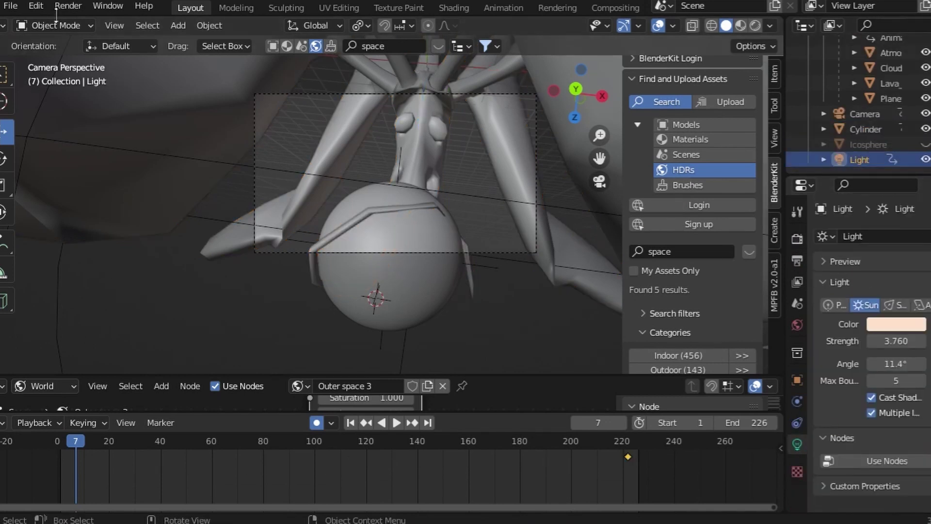
# Render a preview of the current frame with F12, then return to the render settings.
pyautogui.press('F12')
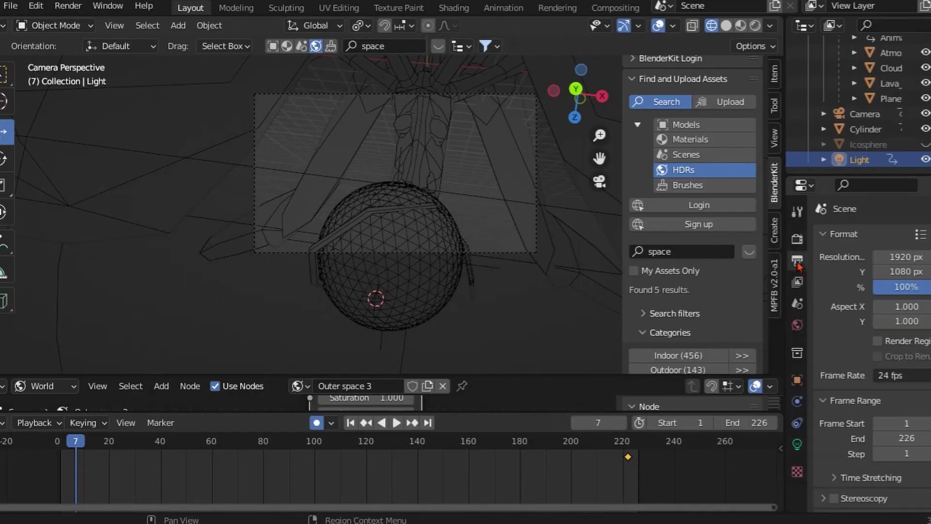
pyautogui.click(797, 239)
pyautogui.scroll(-5, 868, 383)
pyautogui.scroll(-4, 867, 383)
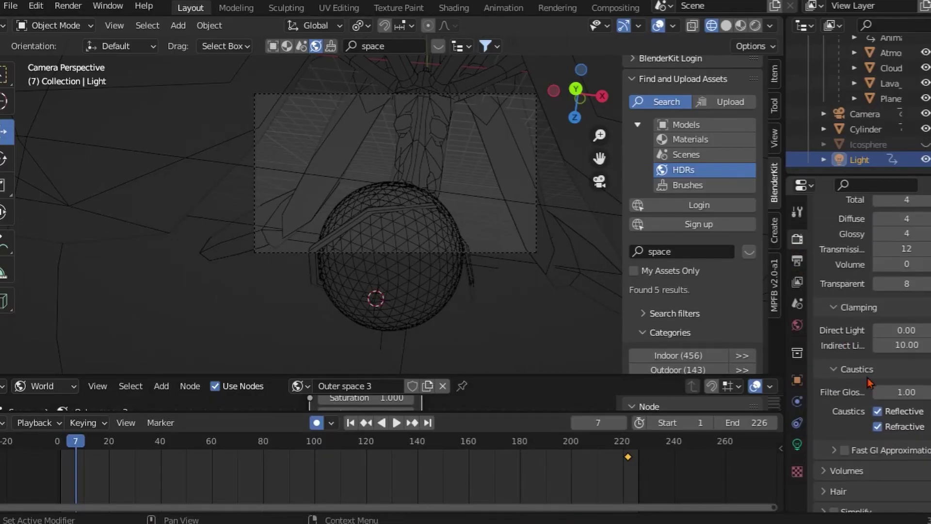
# Set the render output path to the Monsterpropic project folder.
pyautogui.click(797, 260)
pyautogui.click(894, 380)
pyautogui.click(927, 365)
pyautogui.doubleClick(312, 125)
pyautogui.click(711, 467)
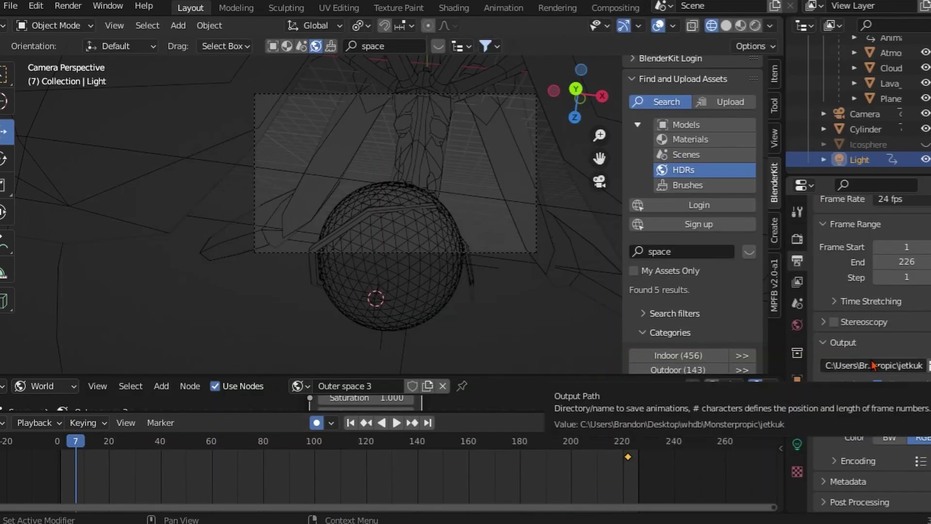
# Start rendering the 226-frame animation at 50% of 1920×1080.
pyautogui.click(61, 6)
pyautogui.click(797, 238)
pyautogui.click(797, 260)
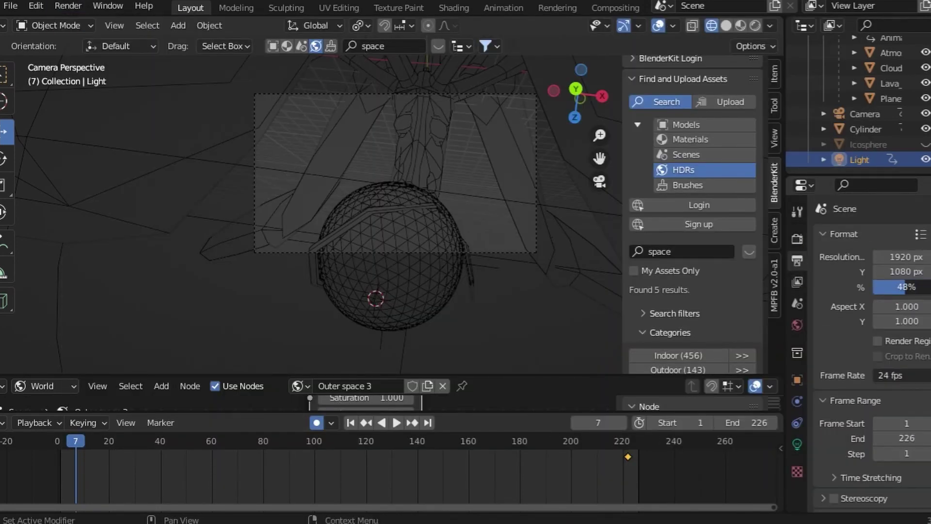
pyautogui.click(61, 6)
pyautogui.click(107, 32)
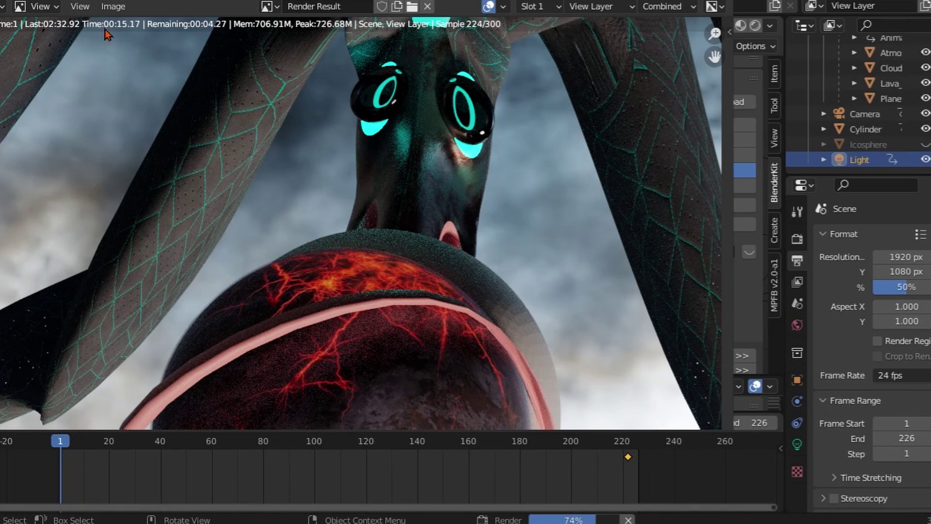